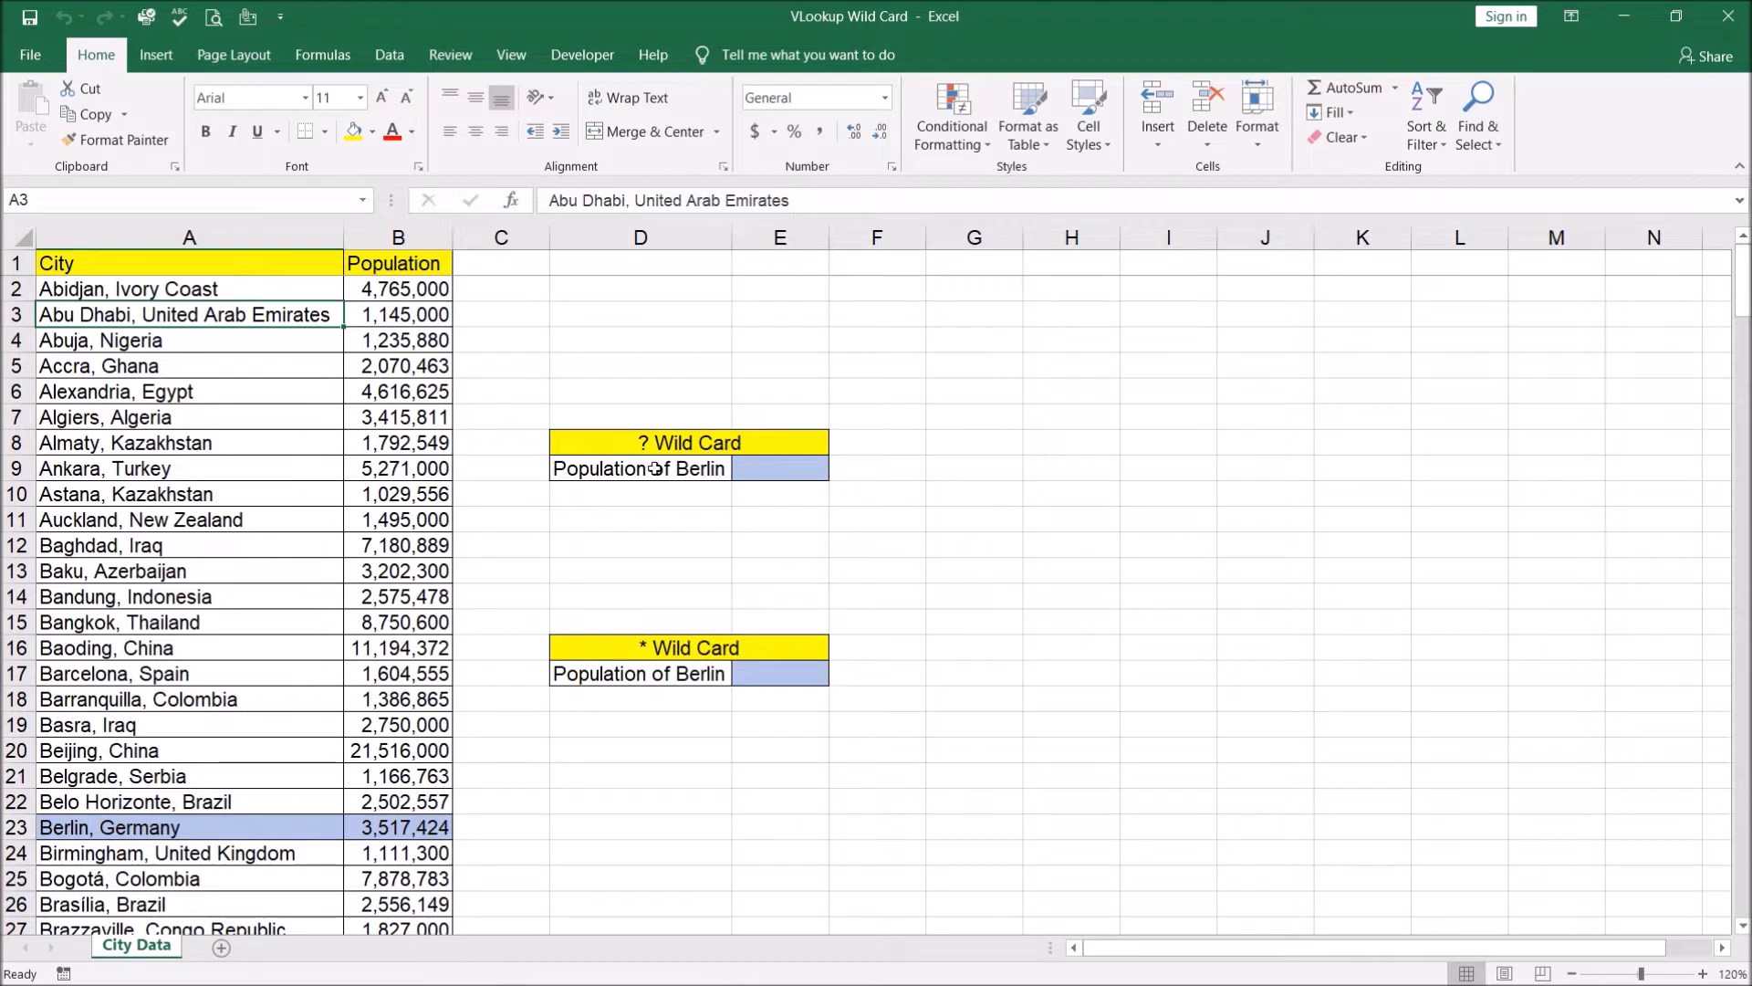
left_click(9, 827)
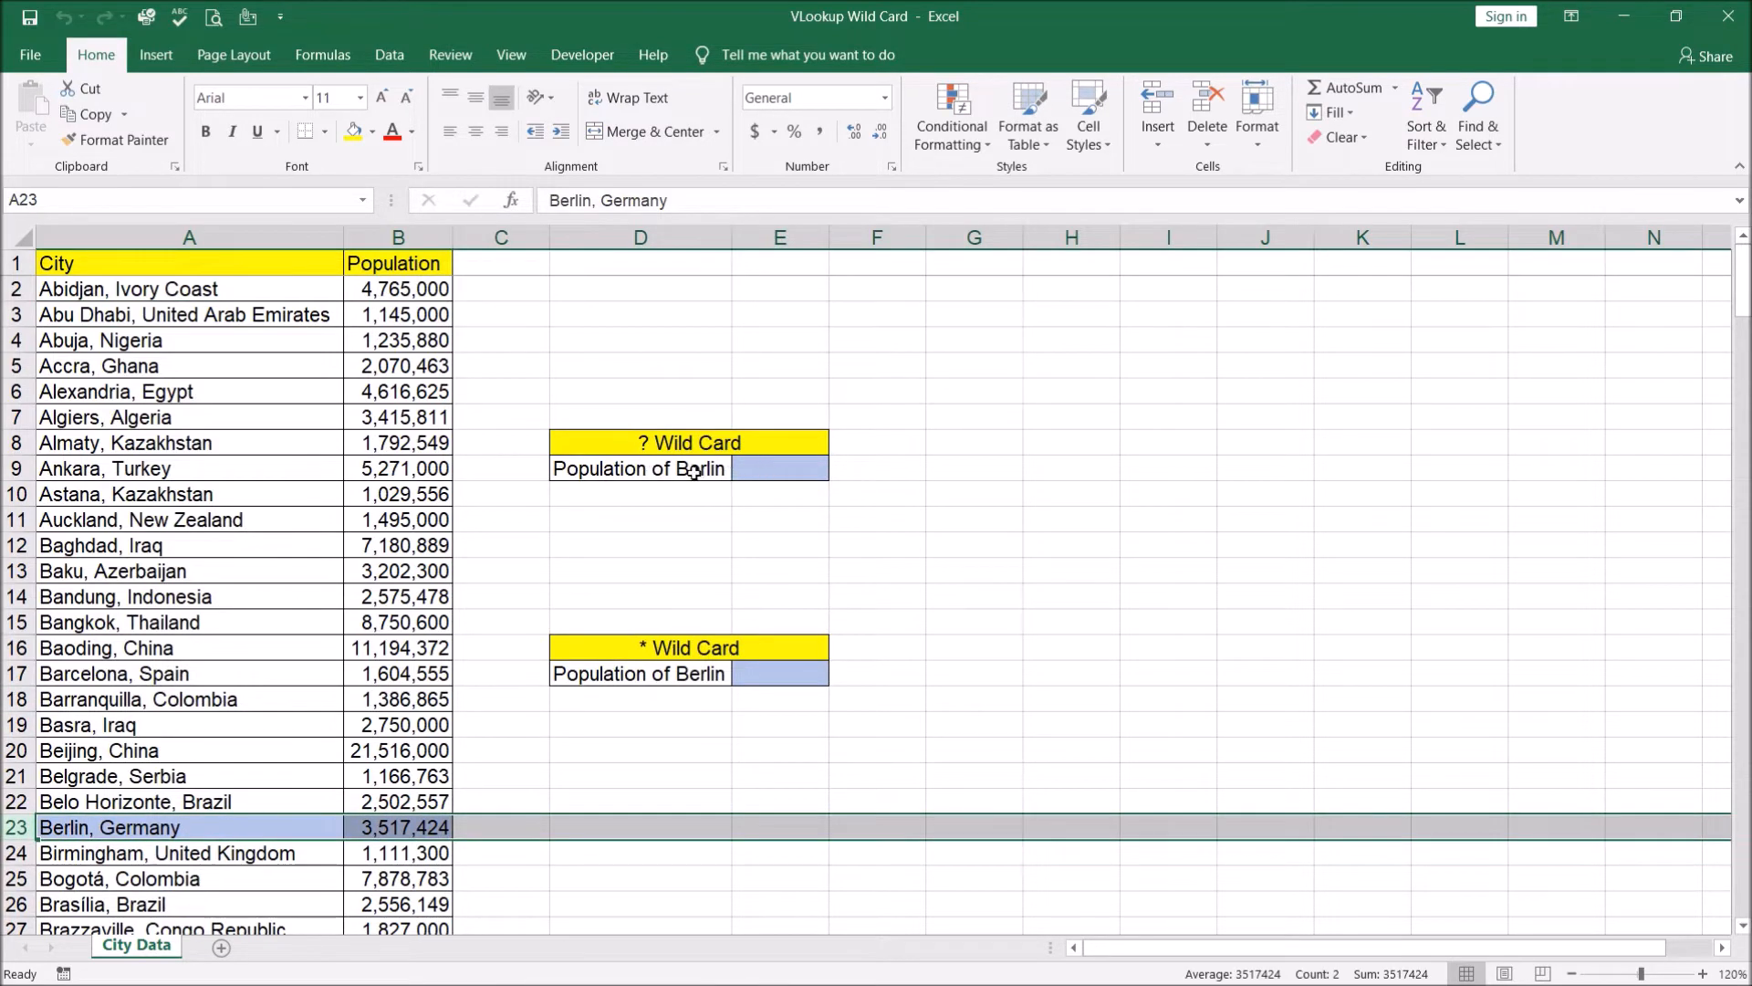
left_click(757, 479)
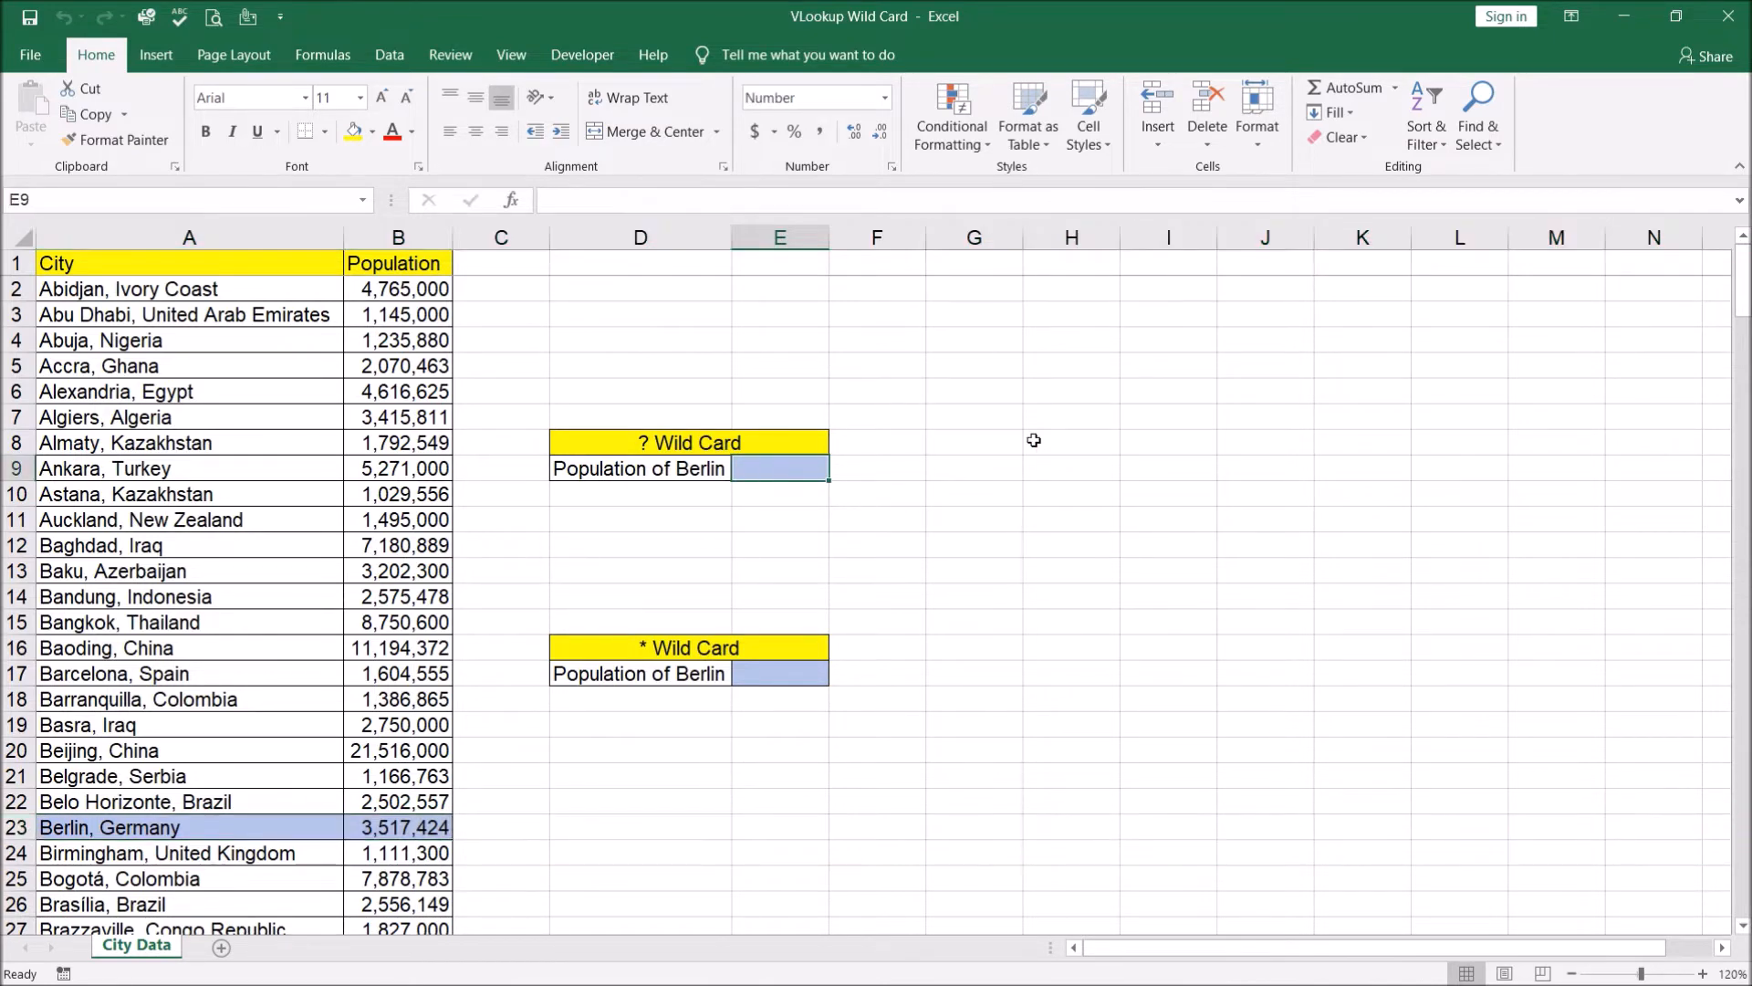
left_click(85, 823)
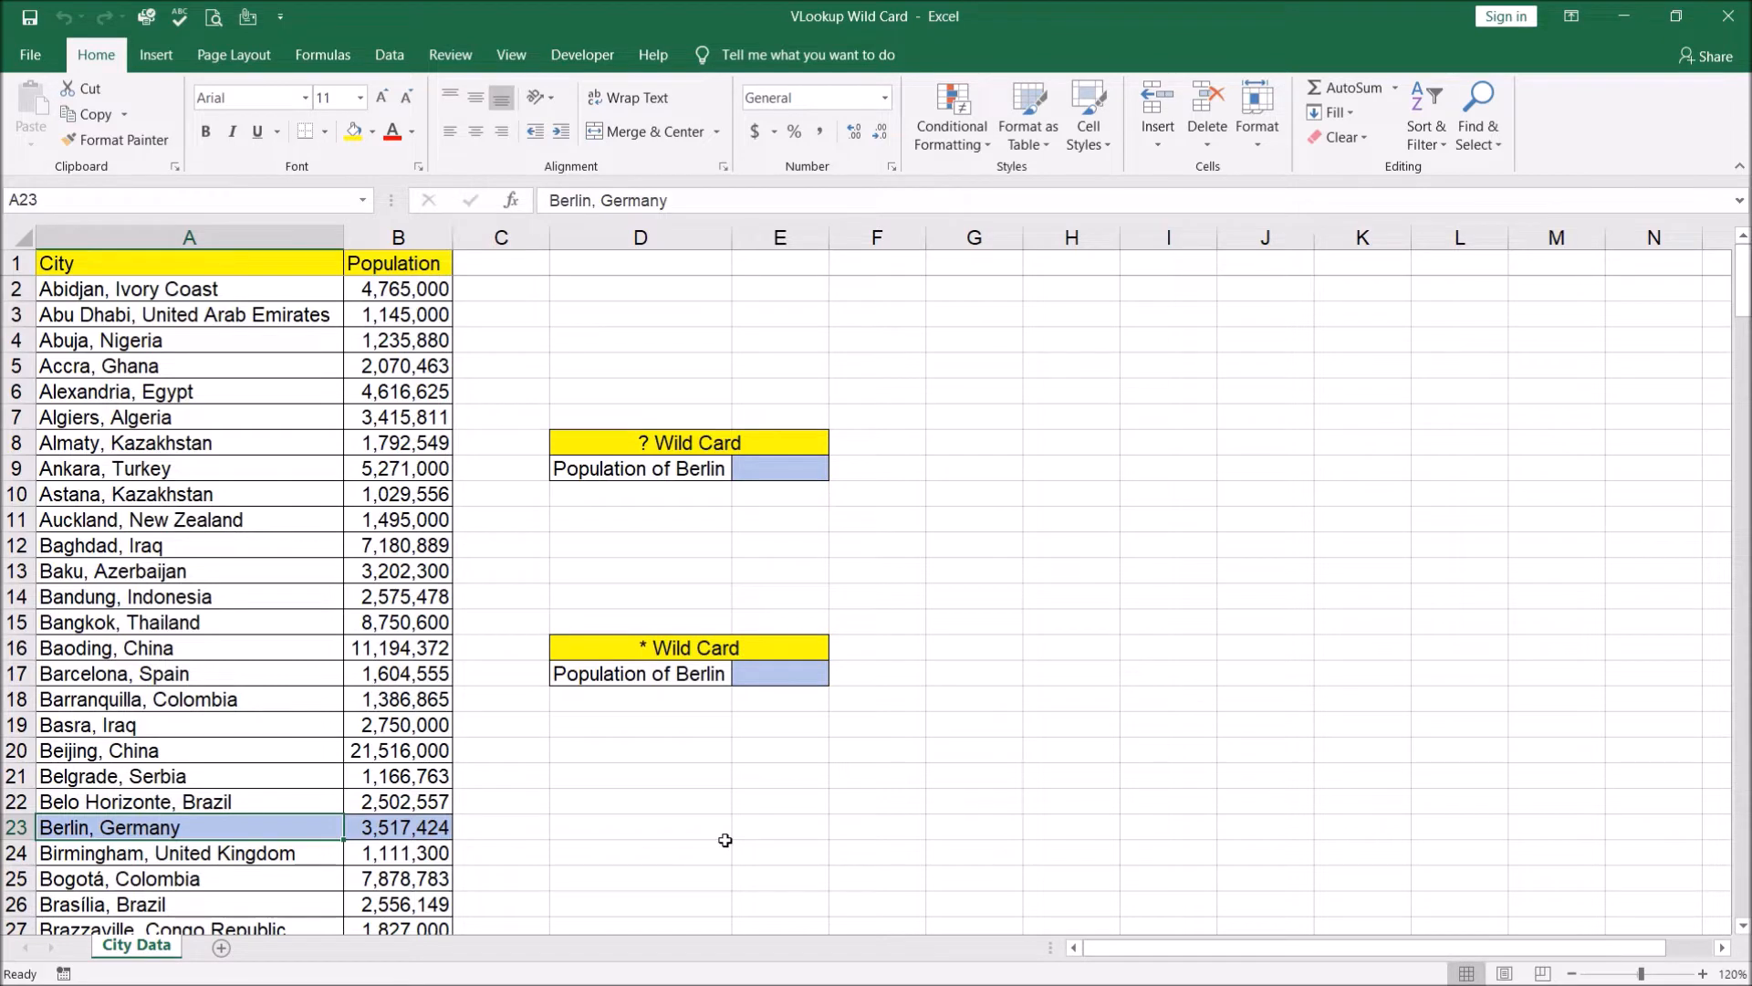
- Enter a VLOOKUP formula in E5 that looks up "Berlin" in columns A:B and returns column 2, with range lookup FALSE
left_click(734, 363)
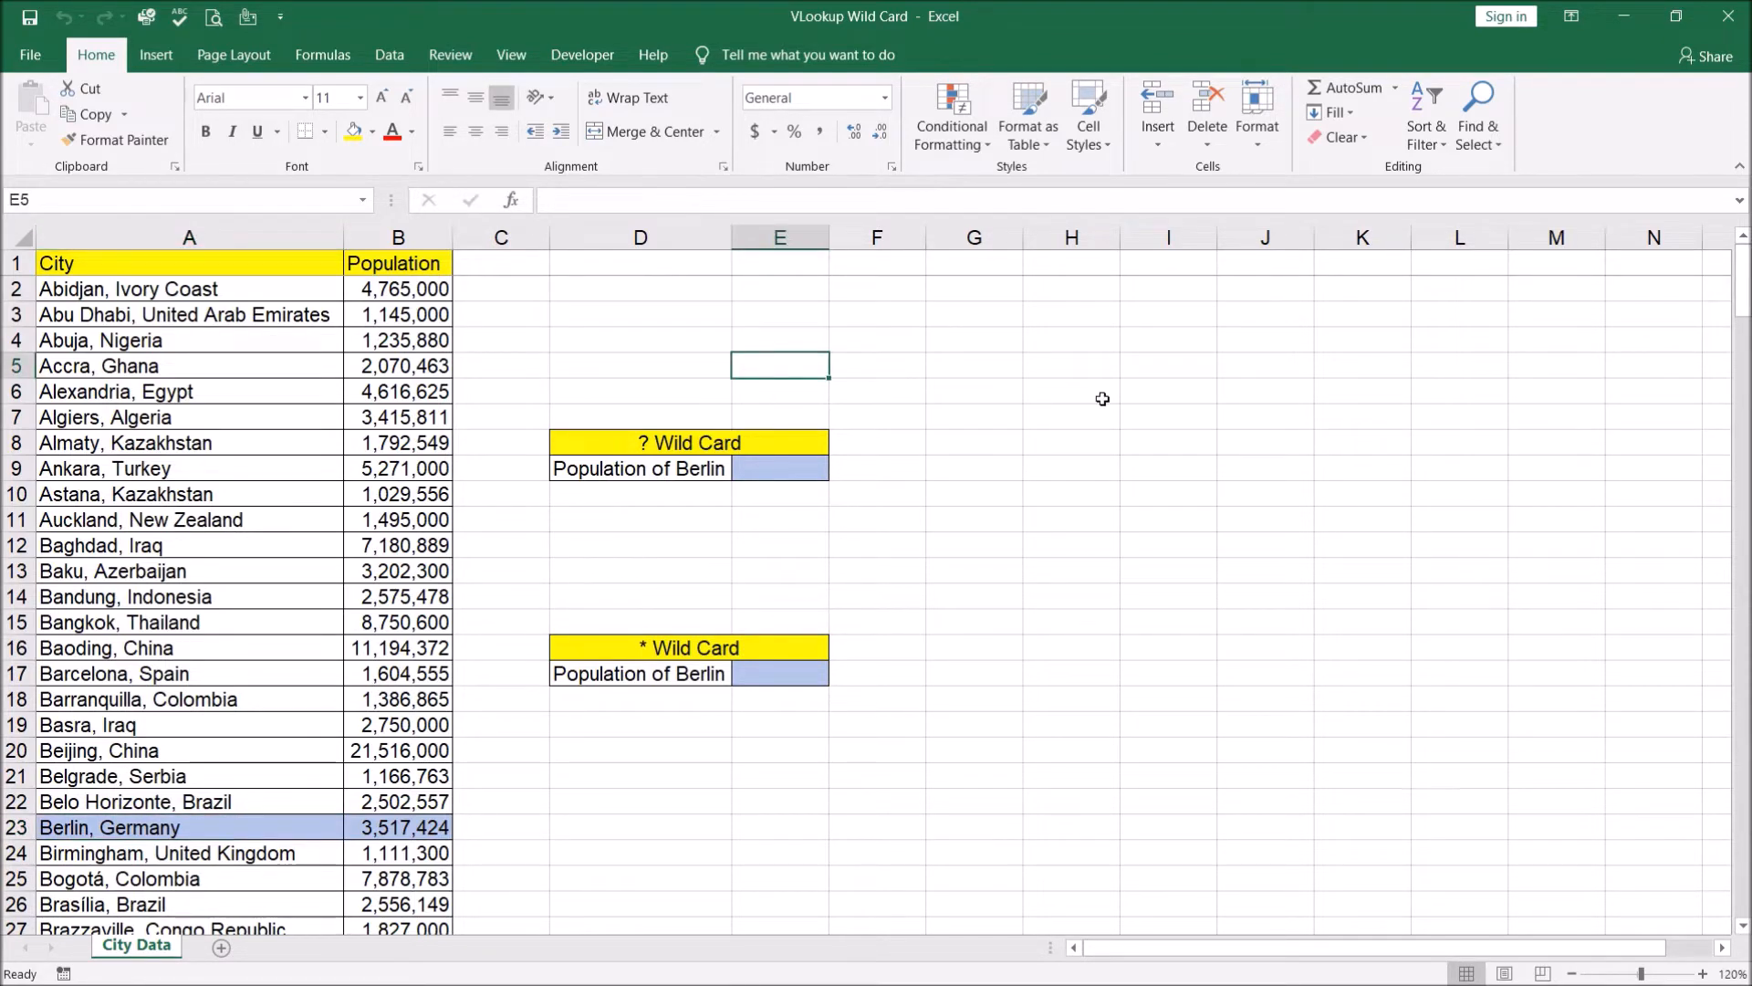
type("=vl")
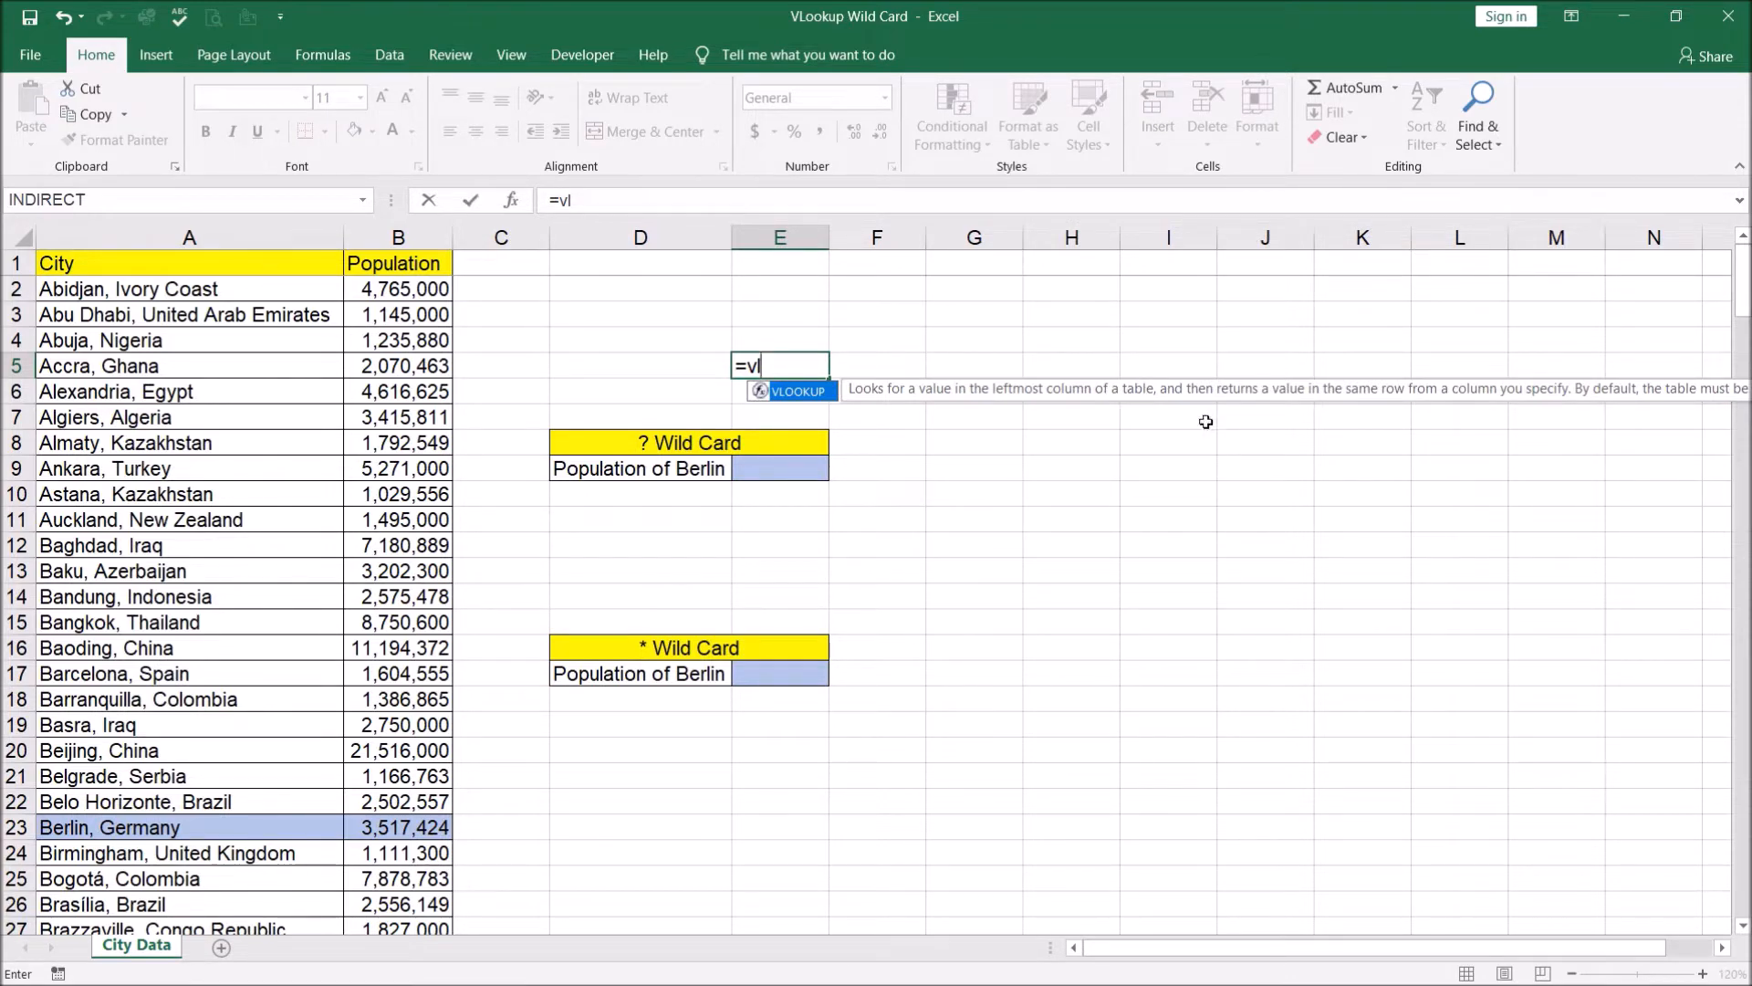
double_click(800, 393)
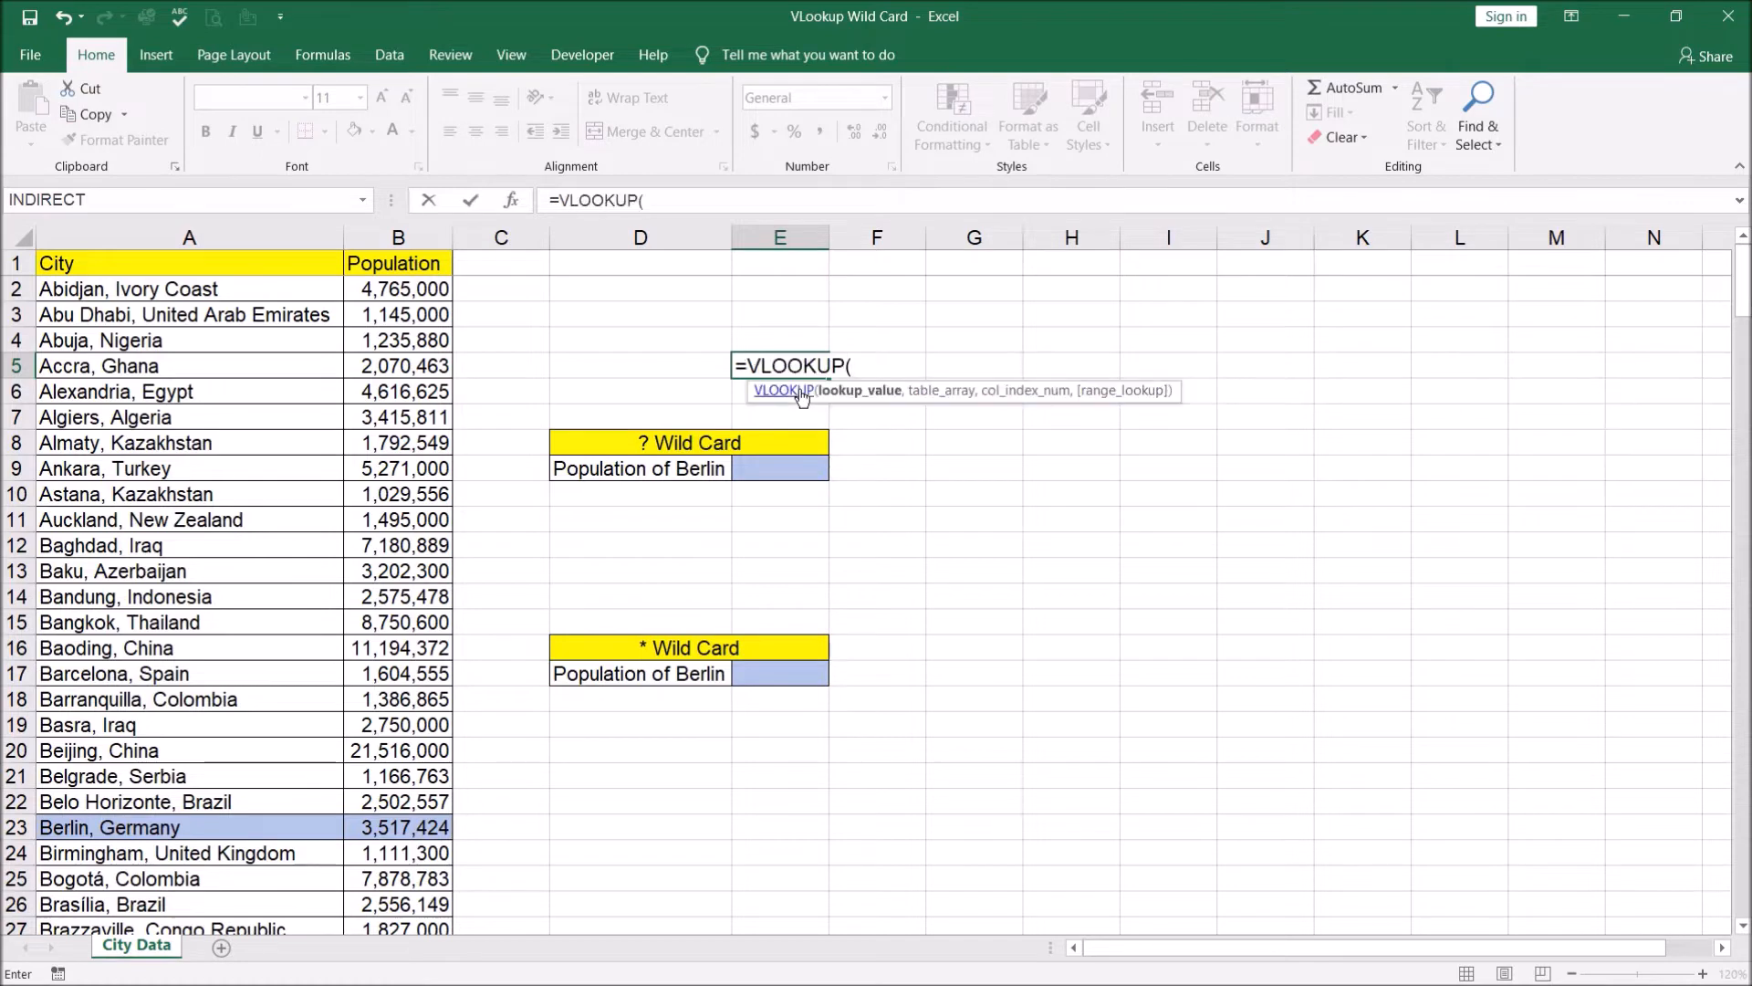
type("\"berlin")
key("BackSpace")
key("BackSpace")
key("BackSpace")
key("BackSpace")
key("BackSpace")
key("BackSpace")
type("Berlin")
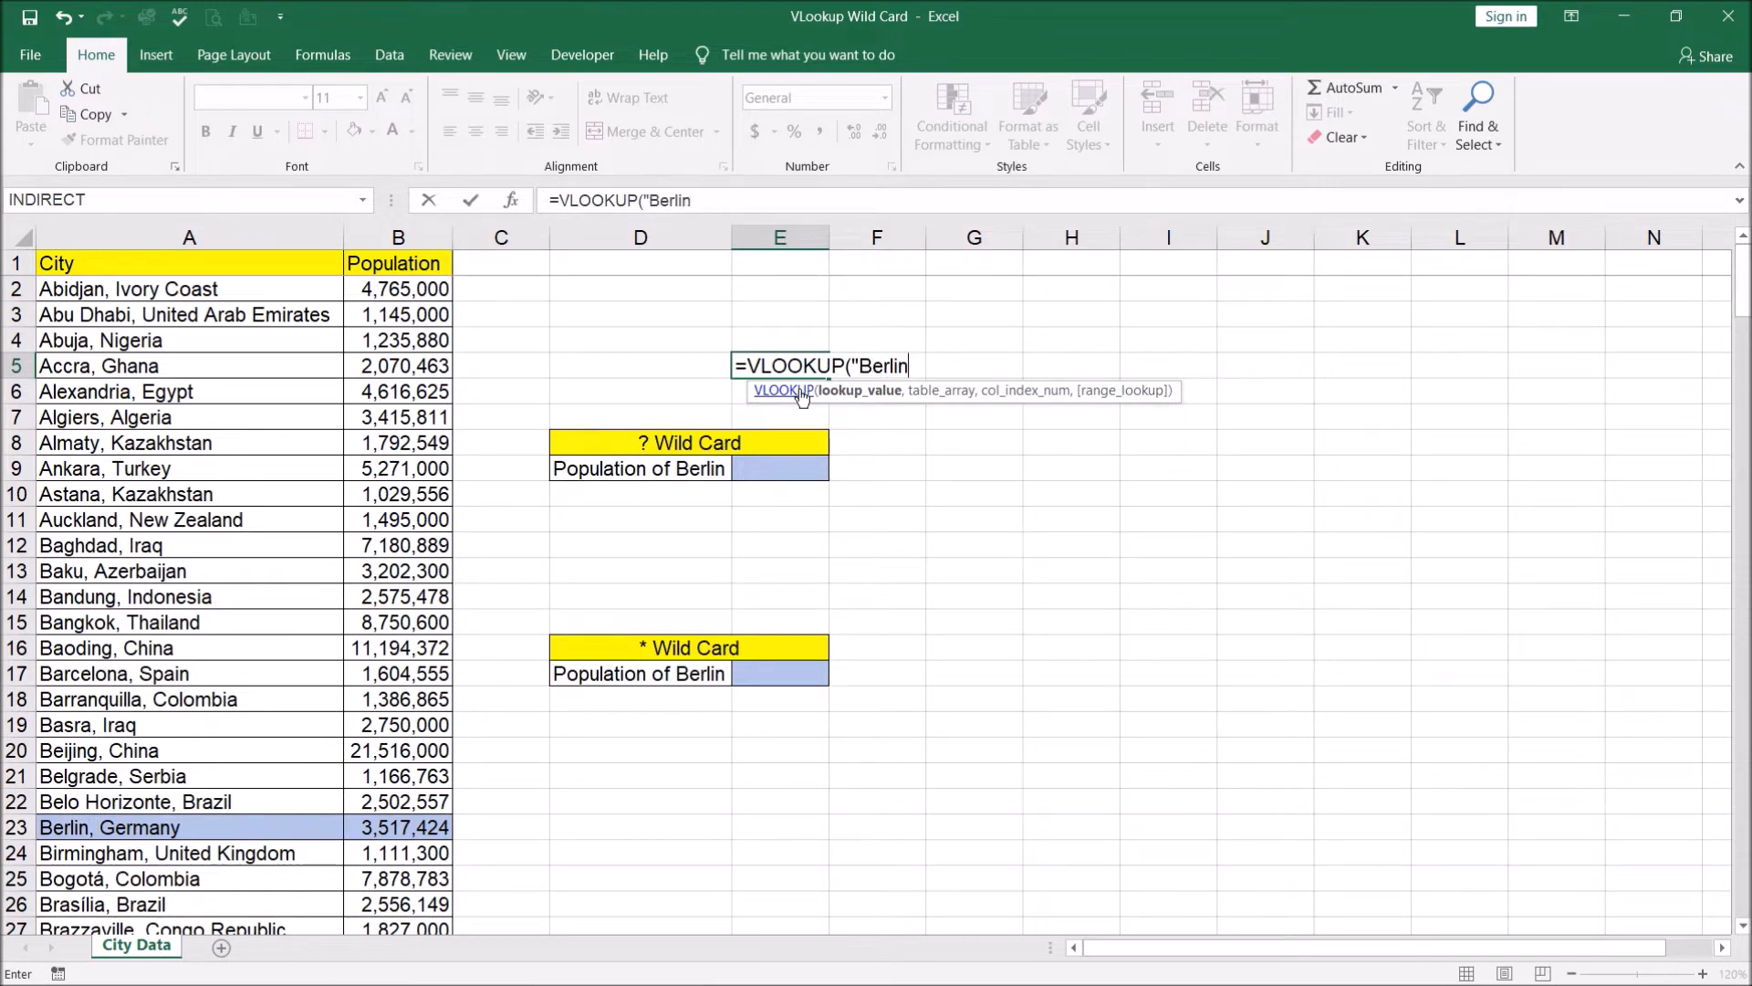
type("\",")
left_click_drag(282, 239, 377, 240)
type(",")
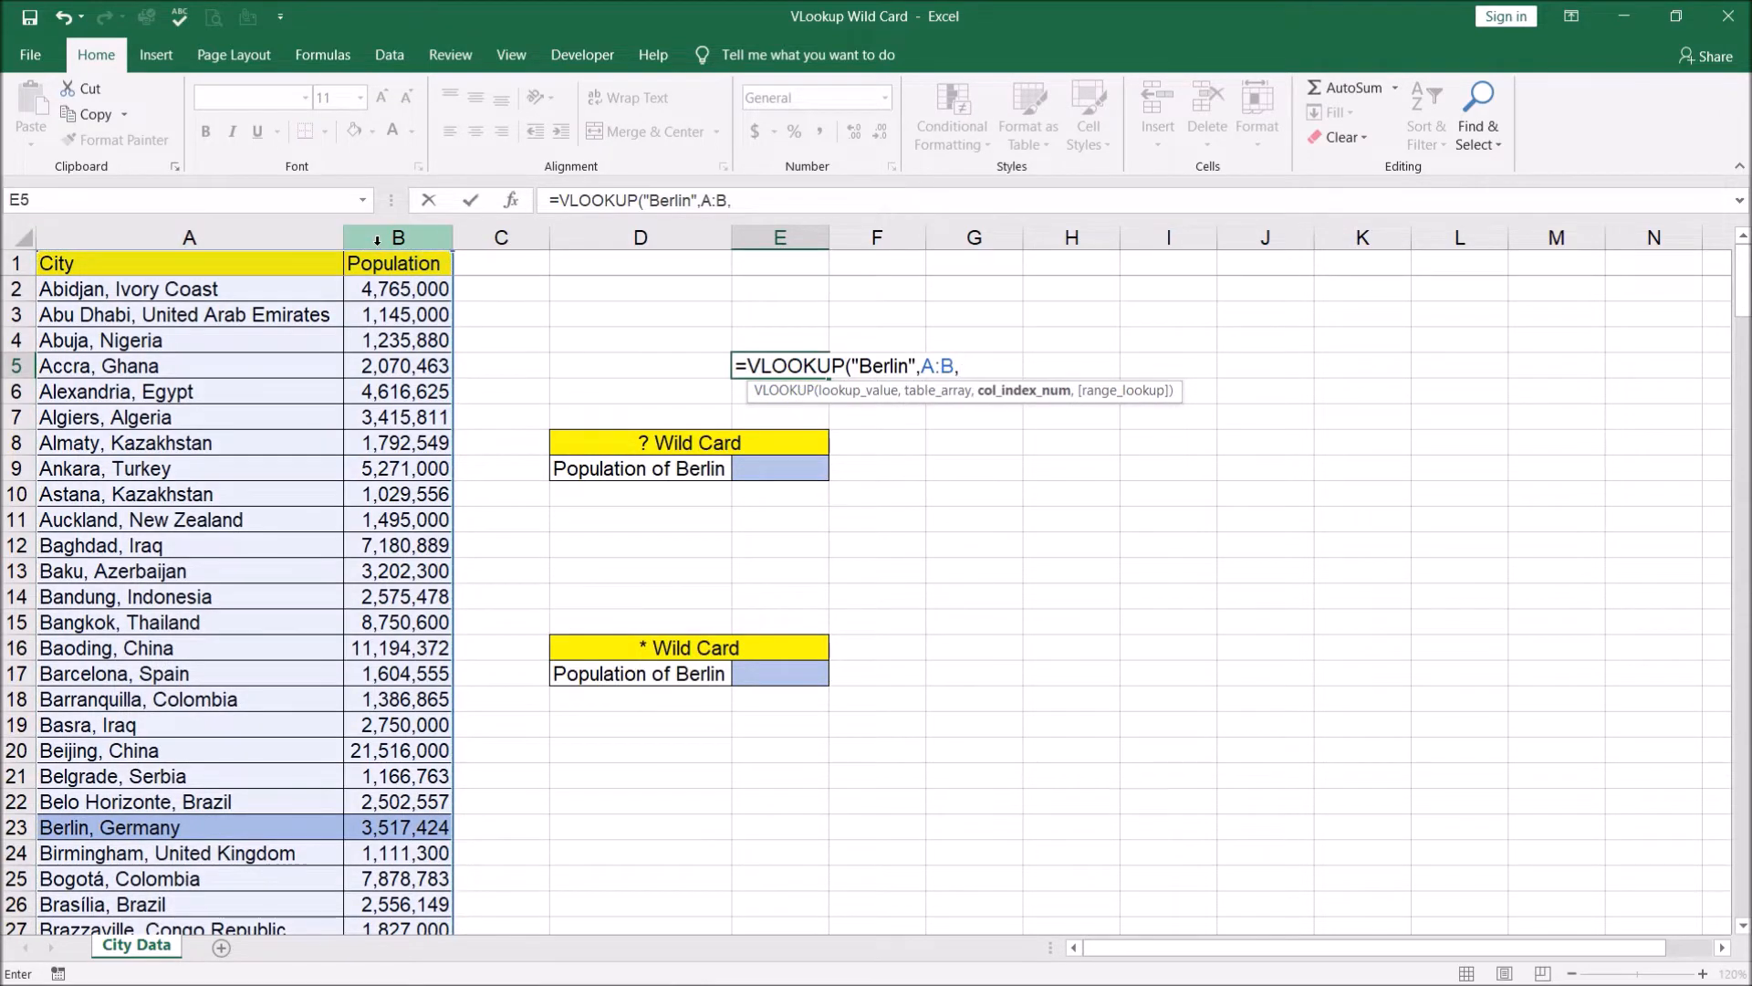
type("2,false)")
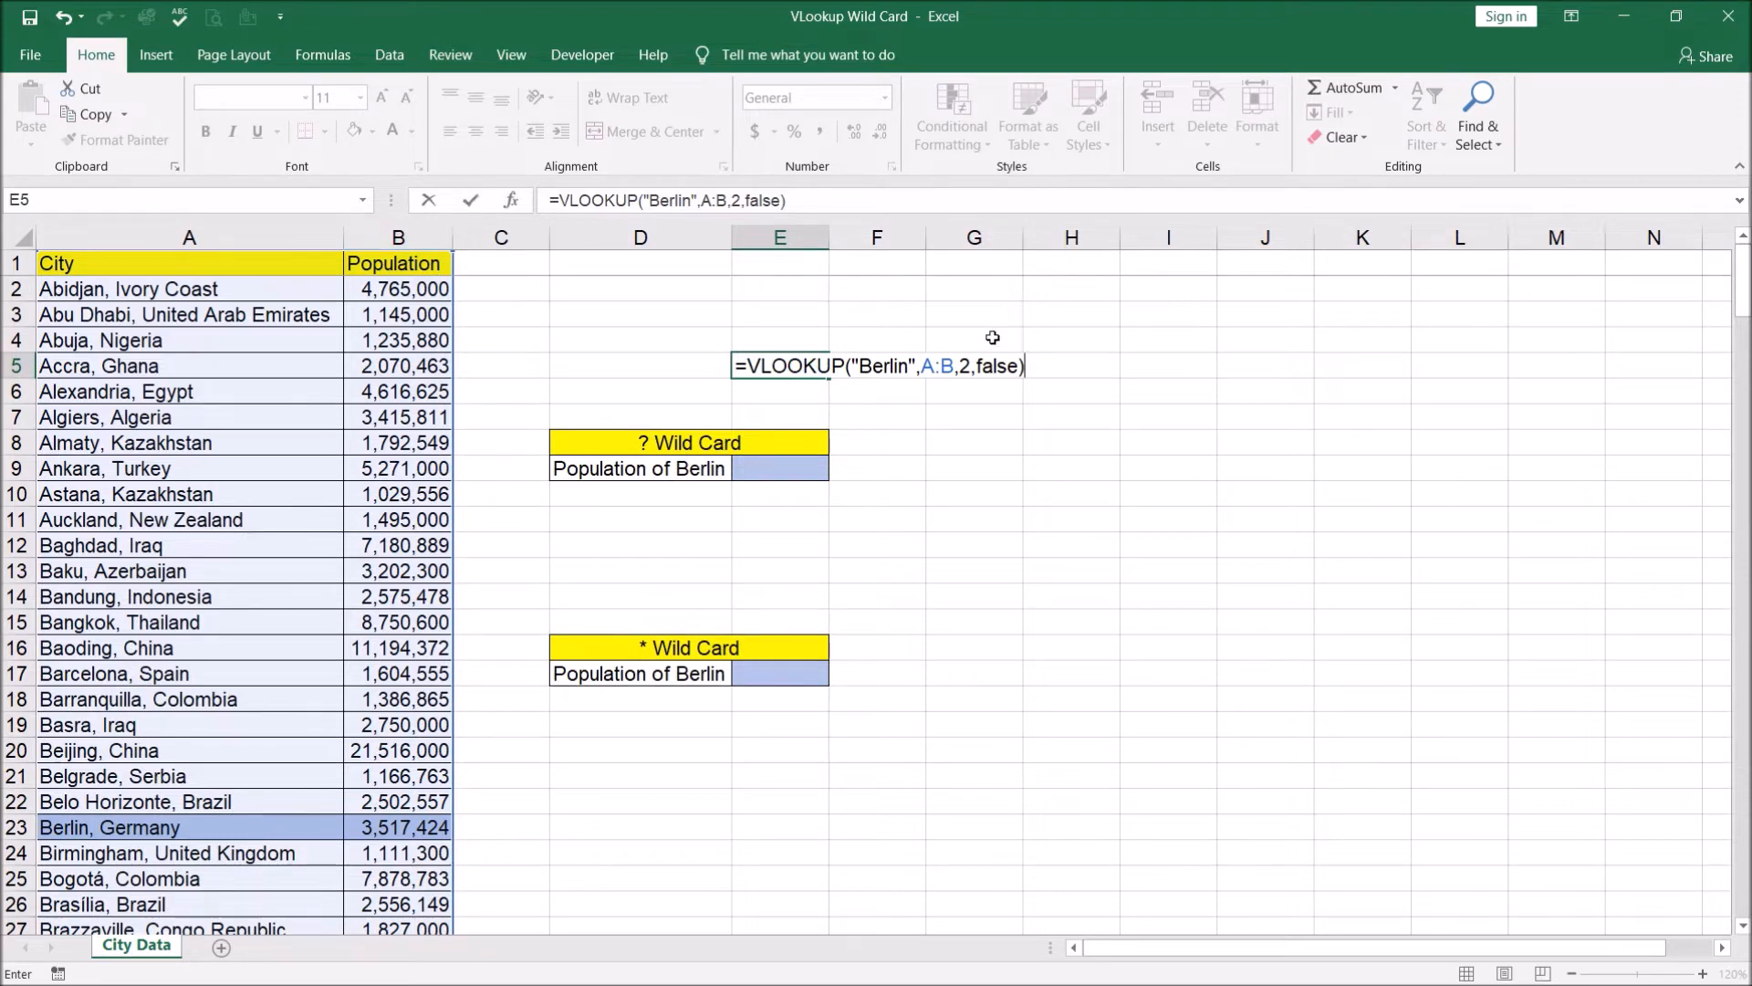
key("Return")
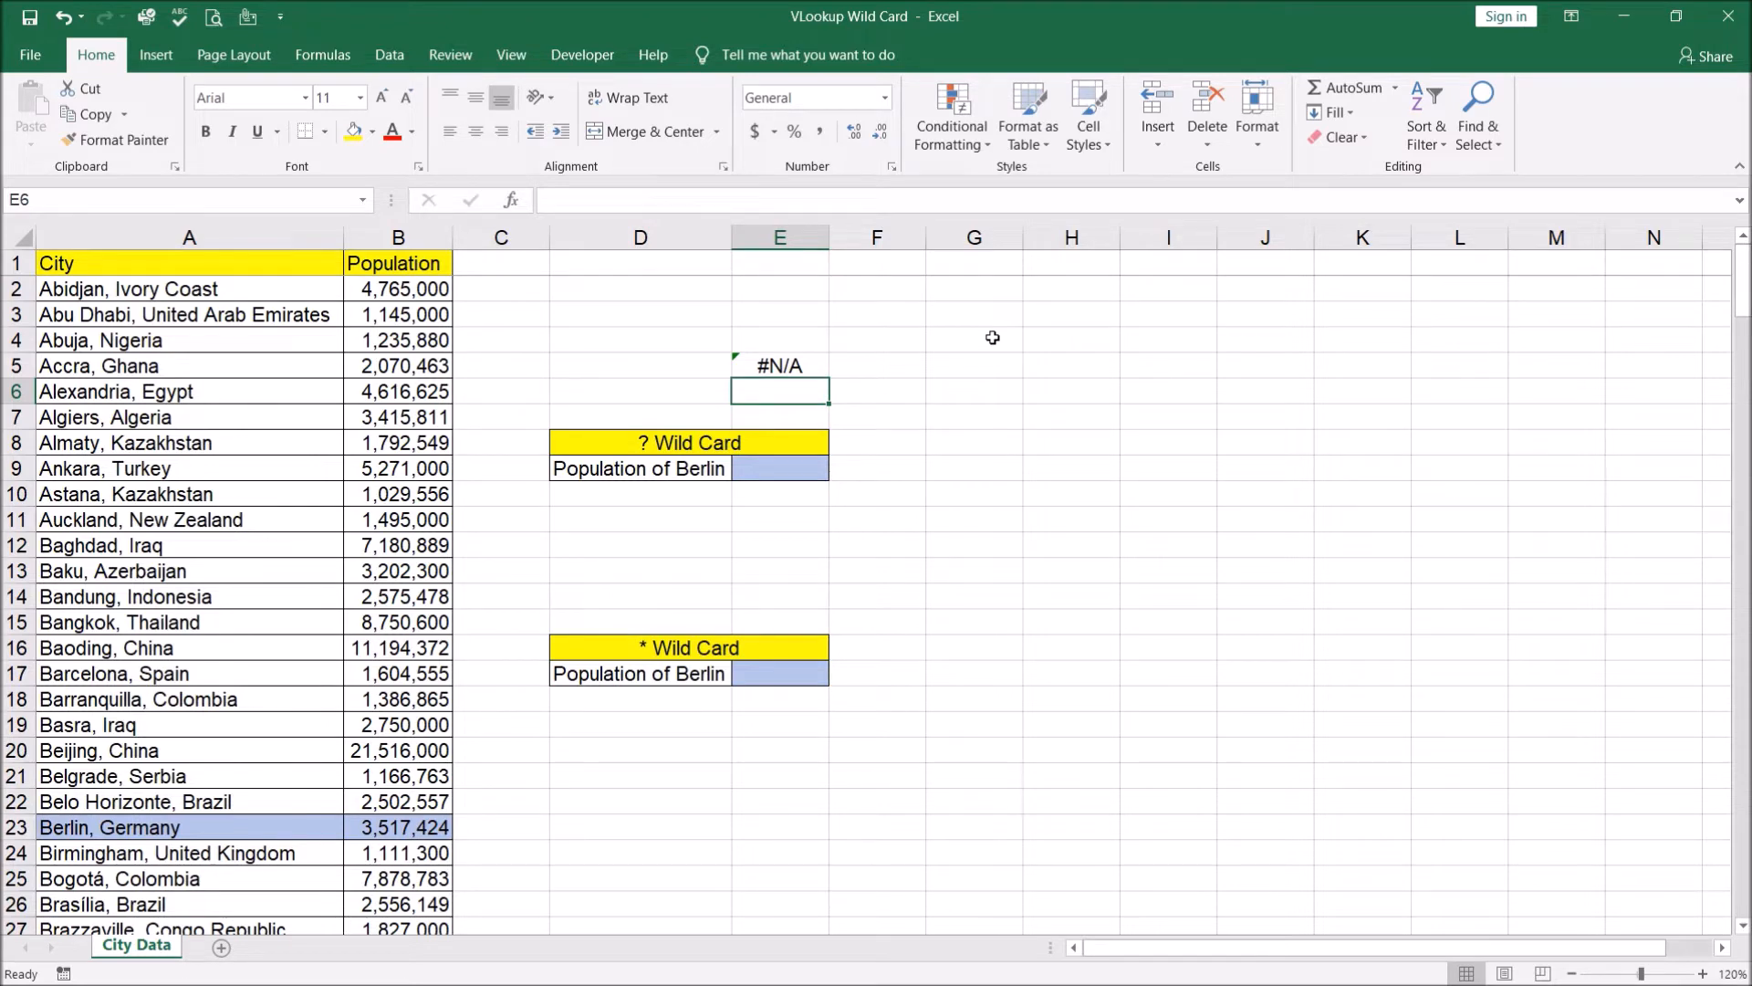
left_click(132, 828)
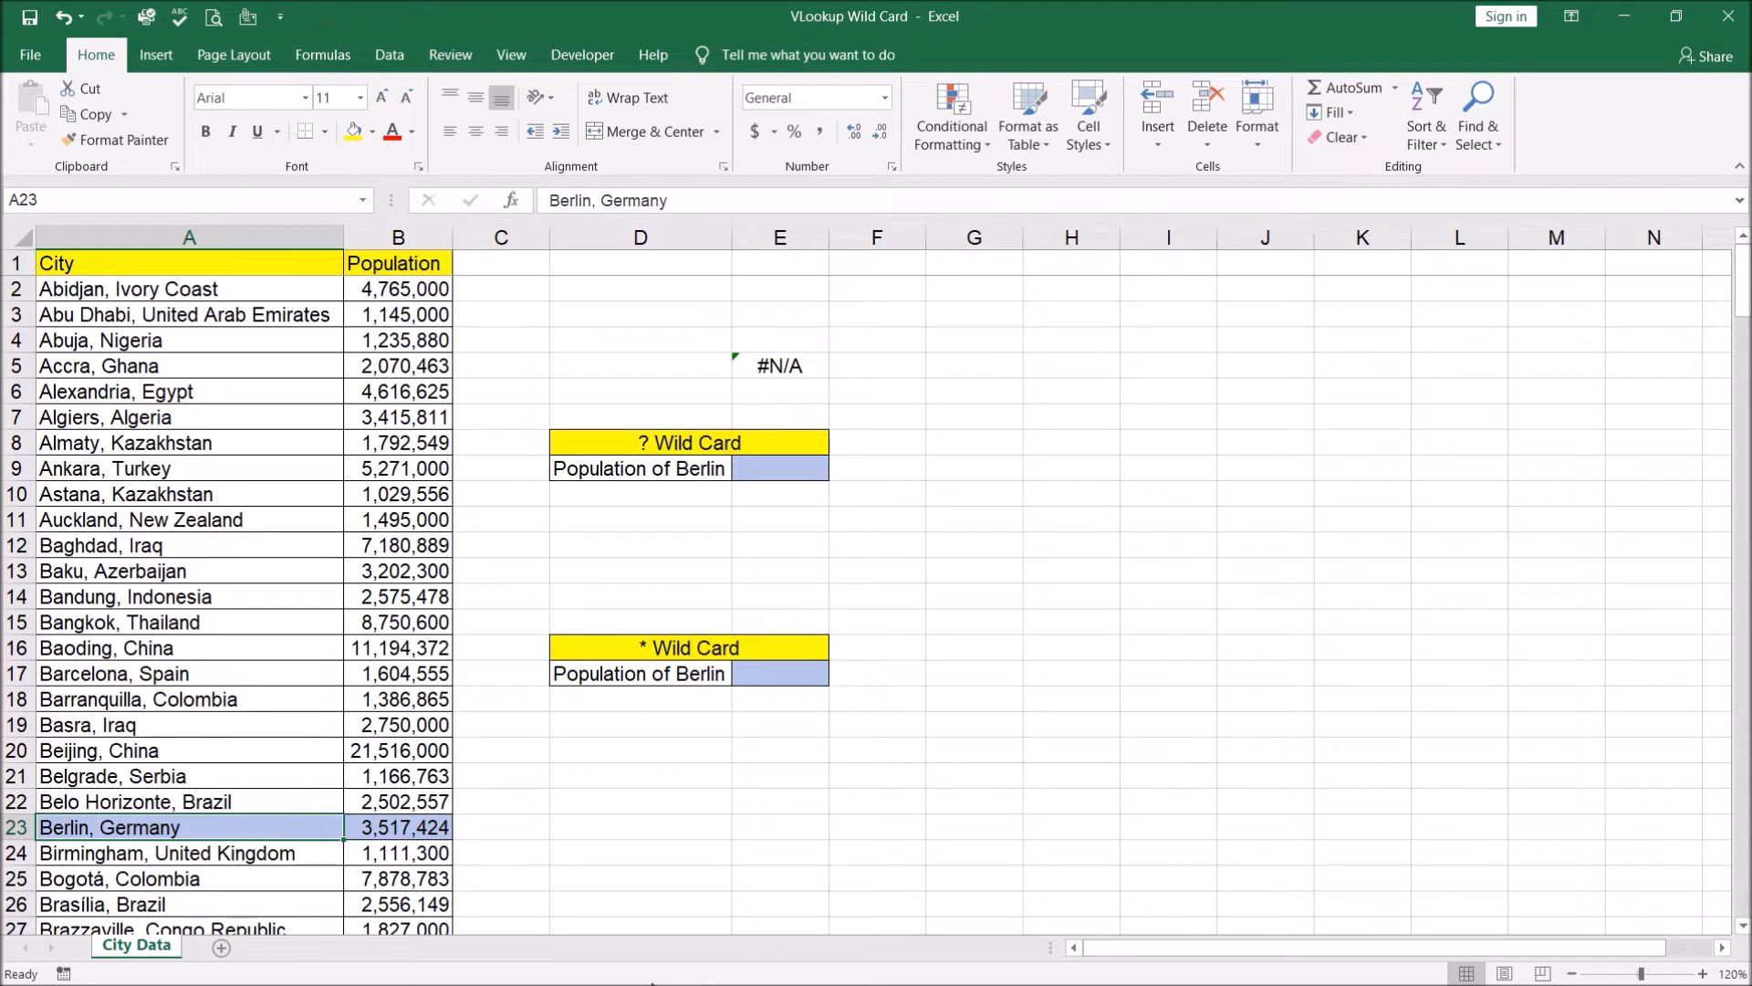
left_click(648, 443)
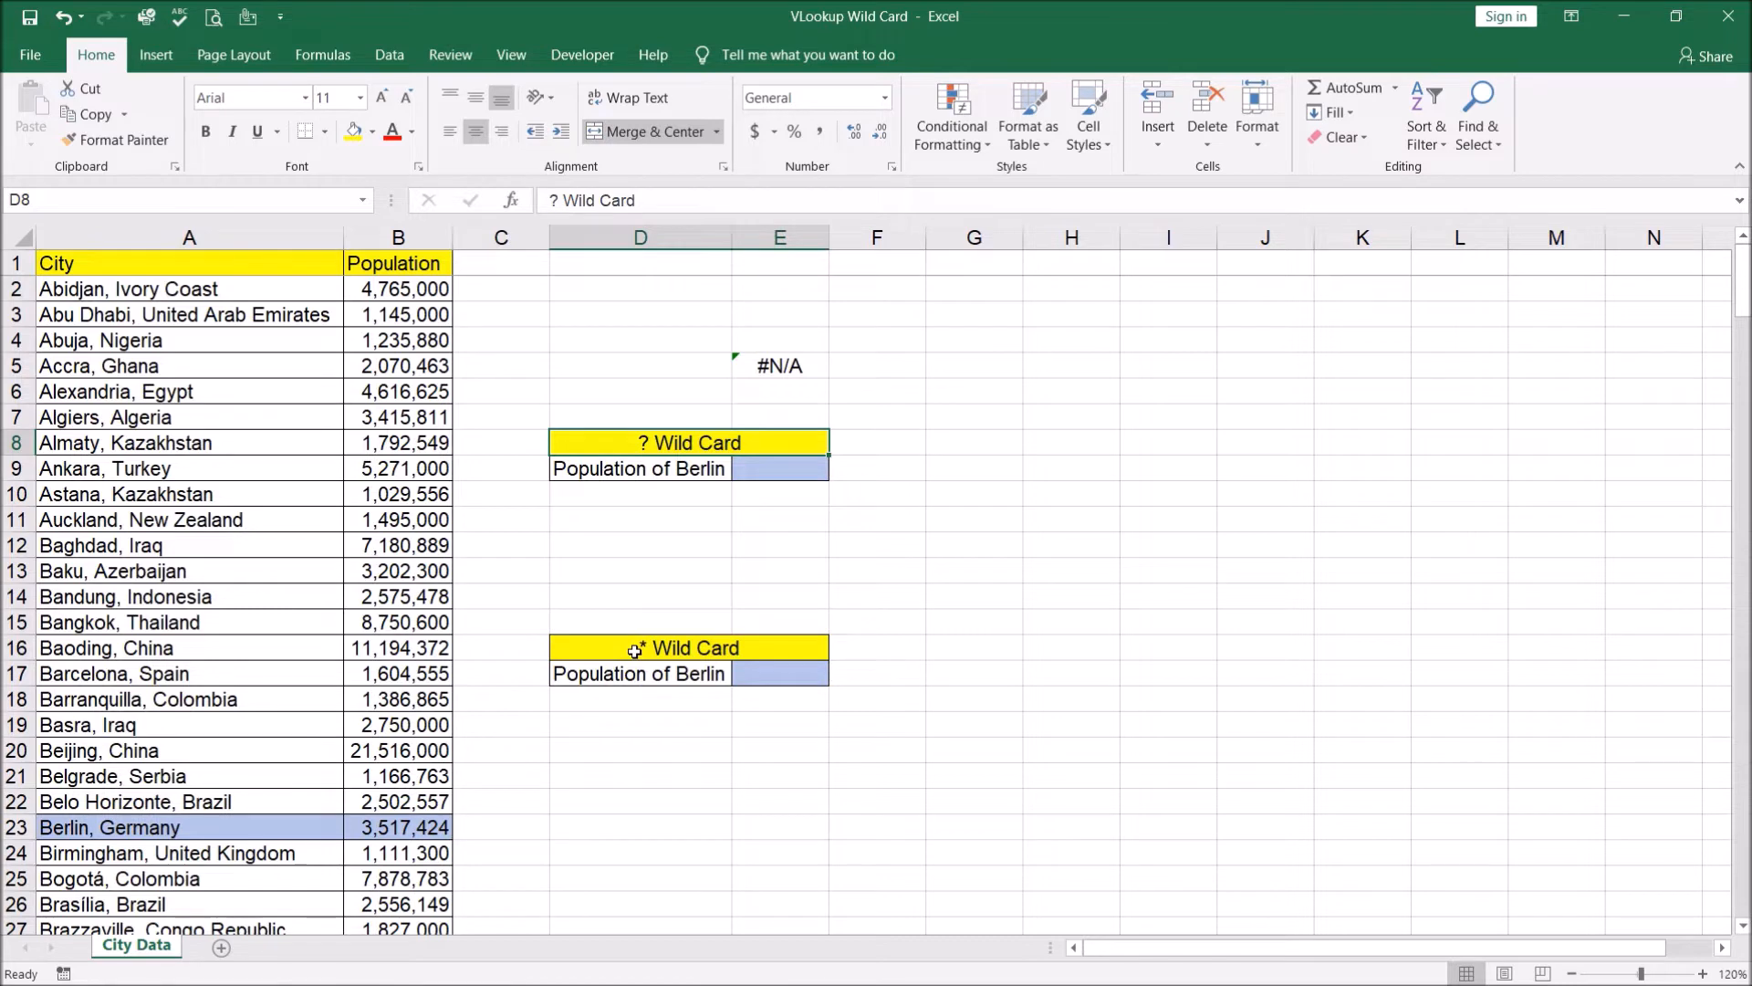
left_click(807, 468)
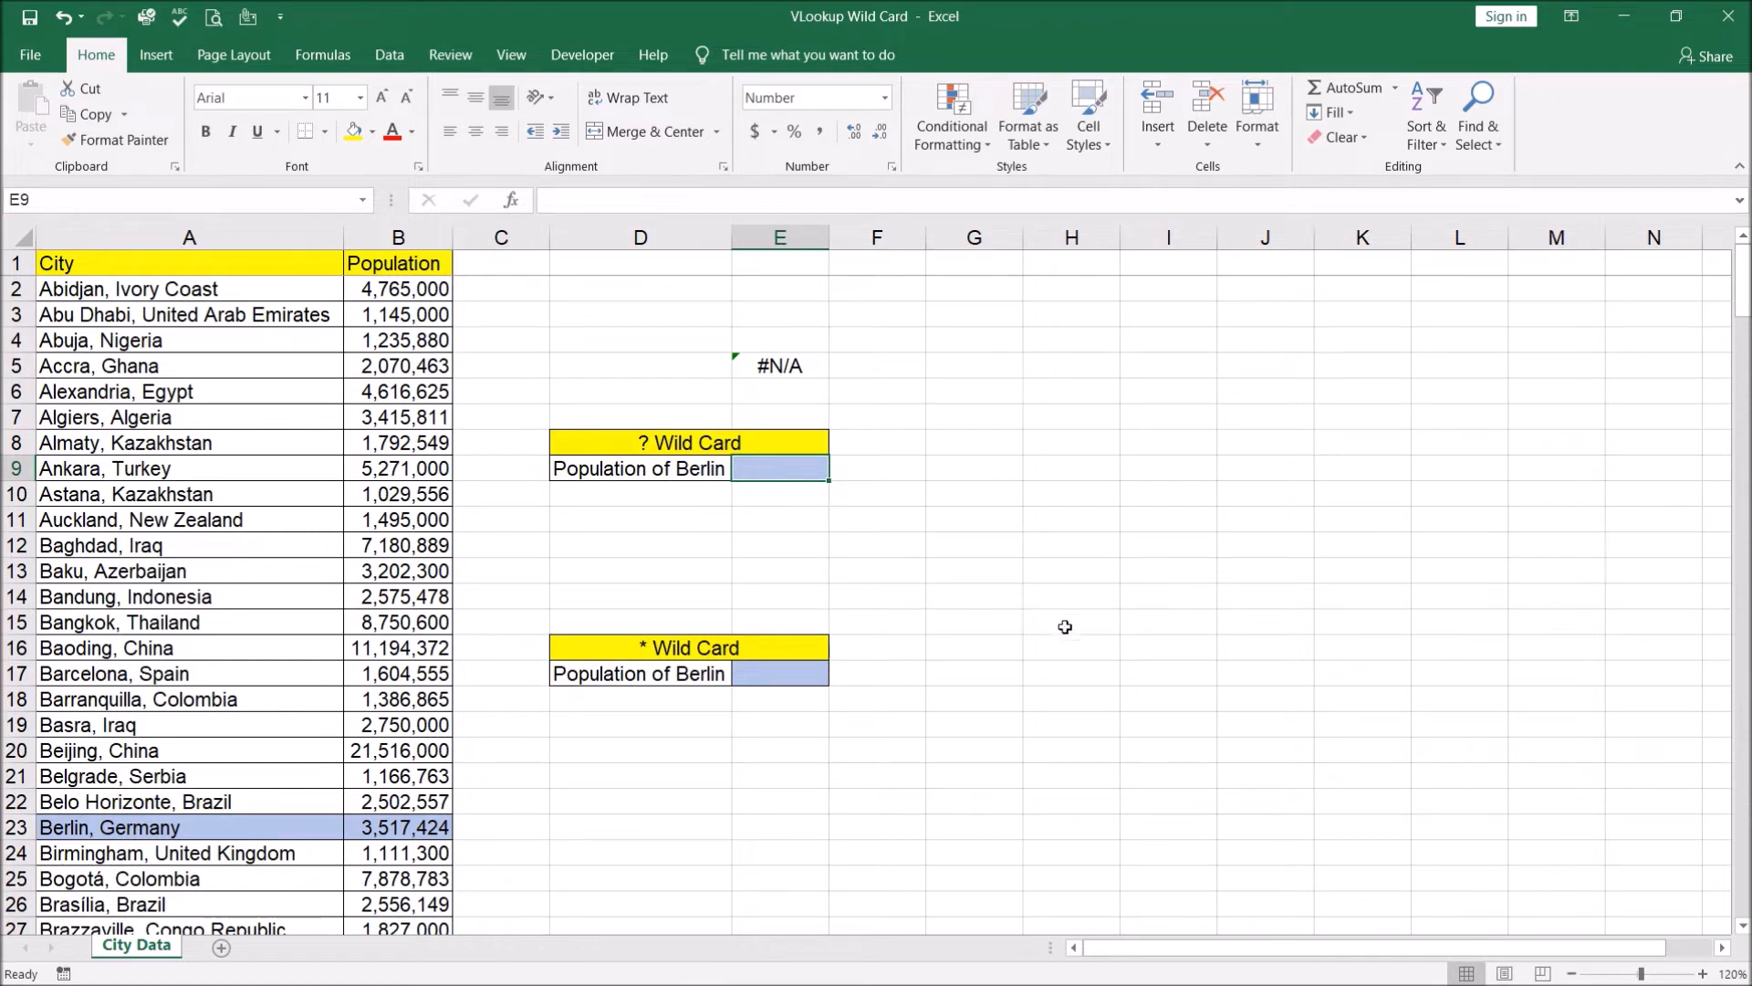
left_click(95, 832)
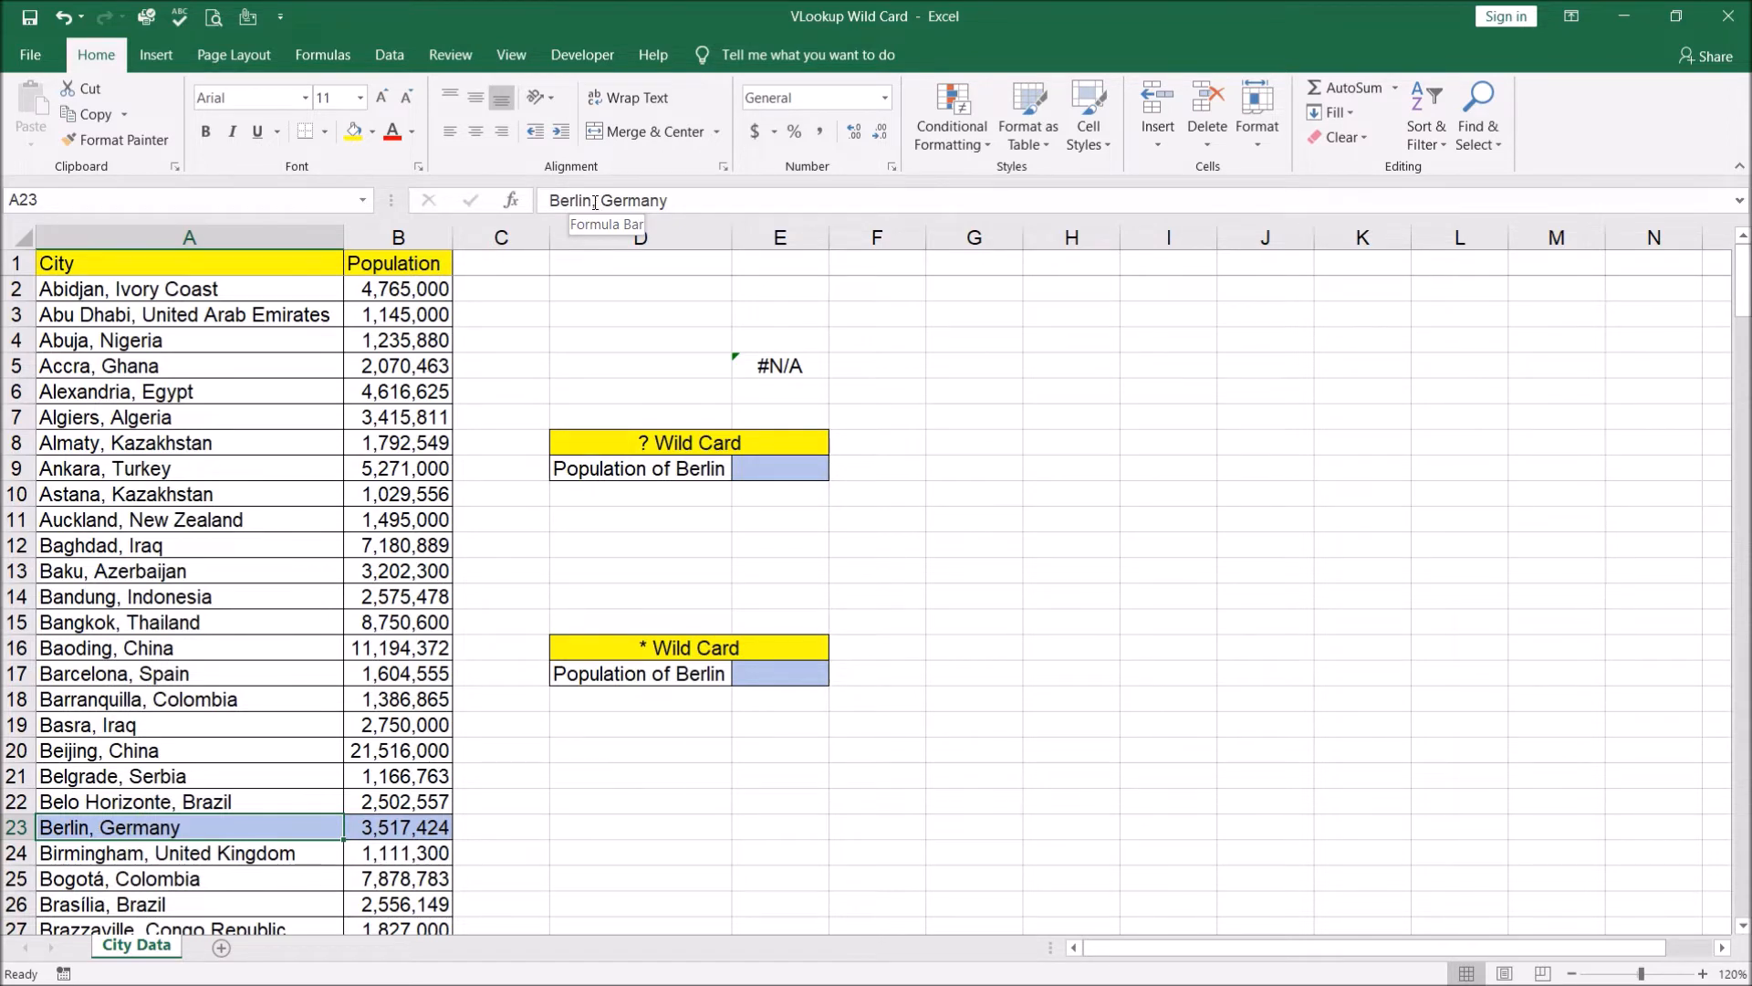
- Enter a VLOOKUP formula in E9 that looks up "Berlin??" in columns A:B and returns column 2, with range lookup FALSE
left_click(768, 464)
type("=vl")
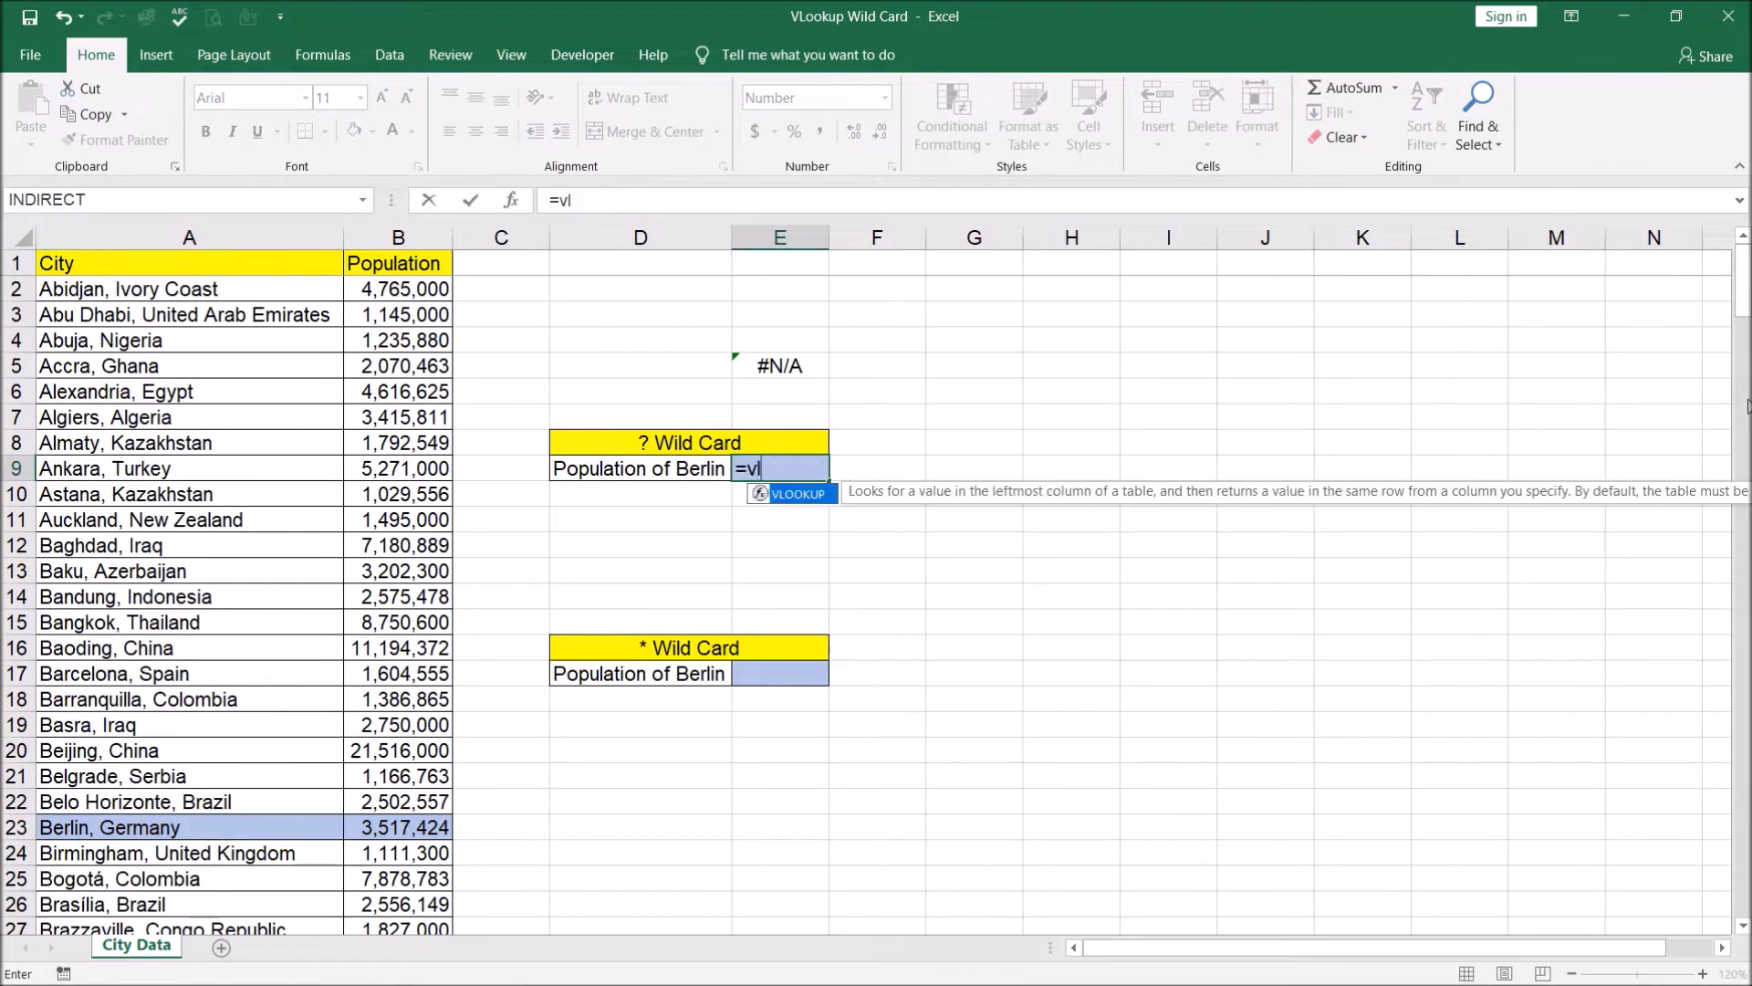
double_click(796, 495)
type("\"Berlin")
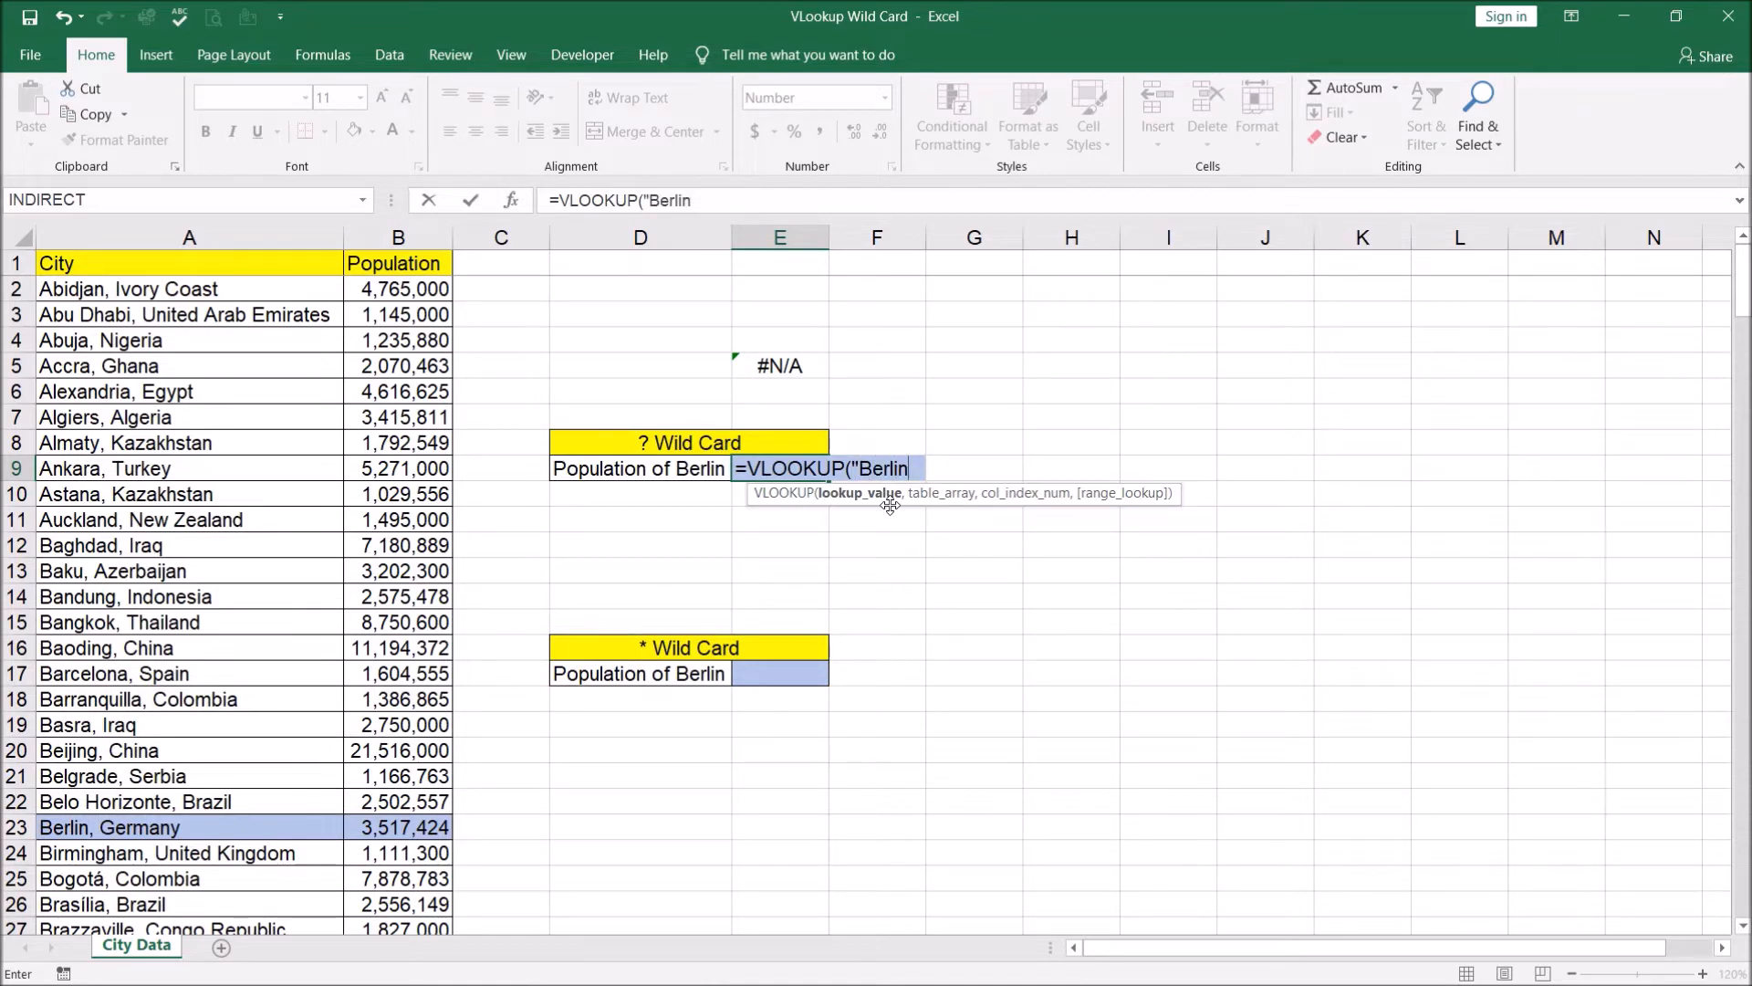
type("??")
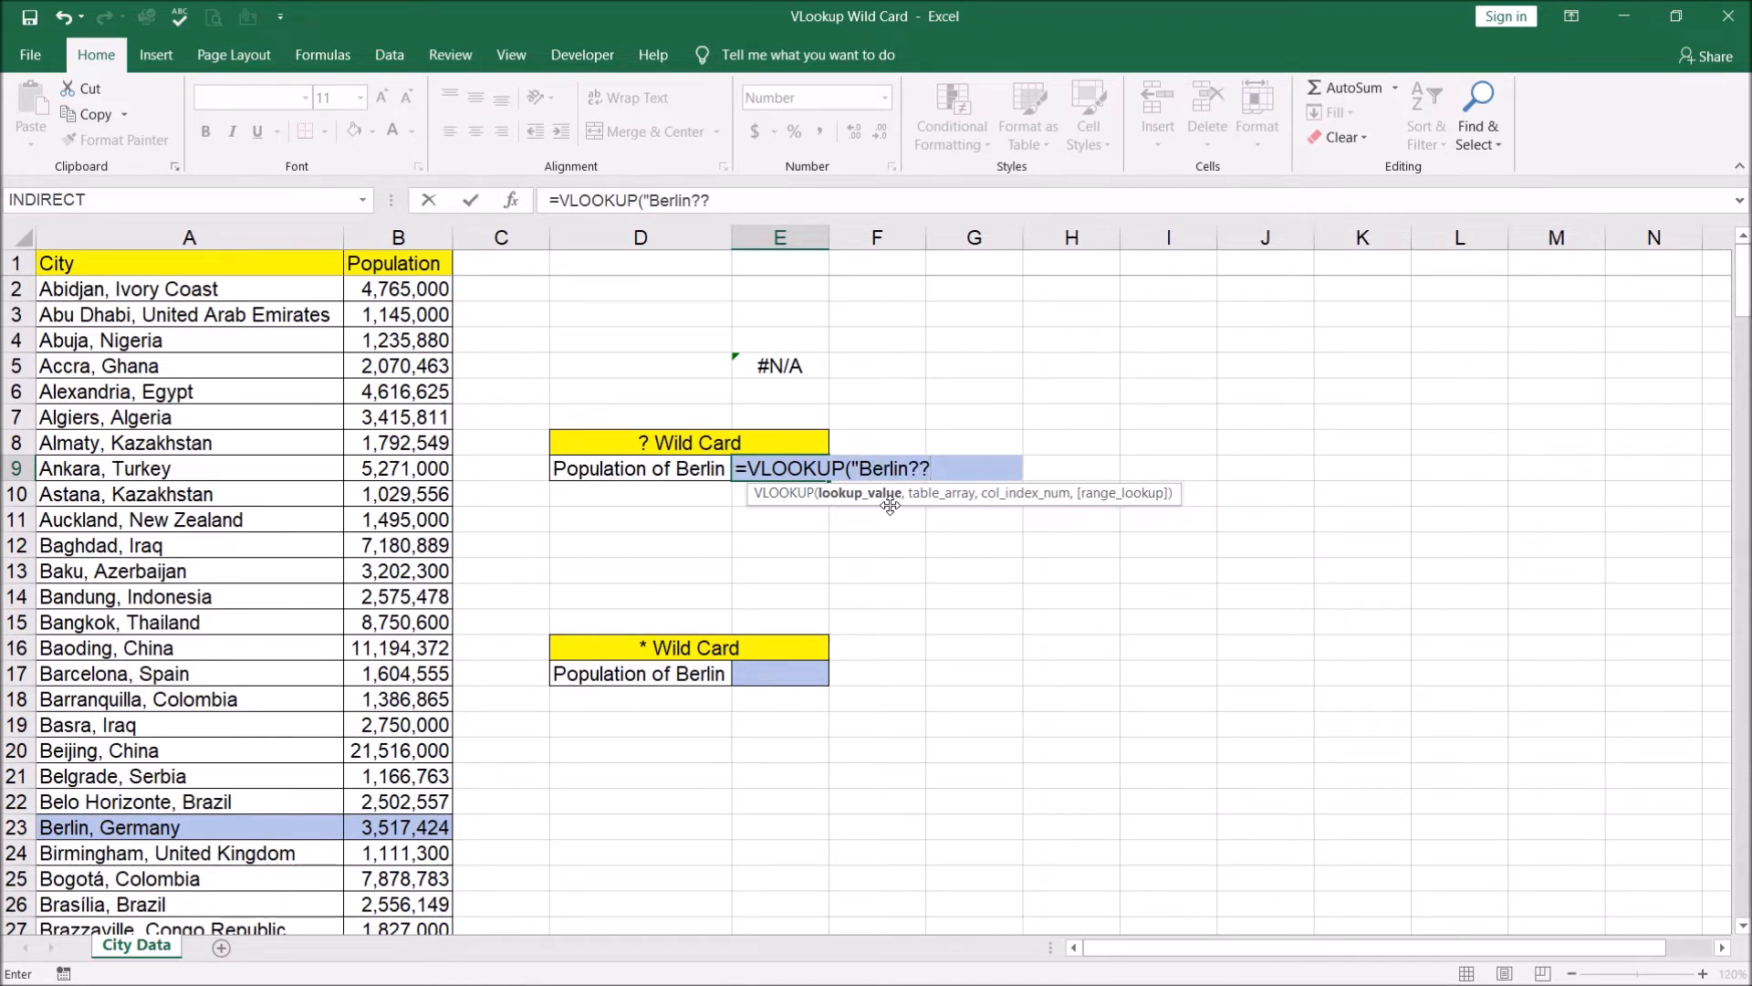
type("\",")
left_click_drag(285, 236, 373, 230)
type(",")
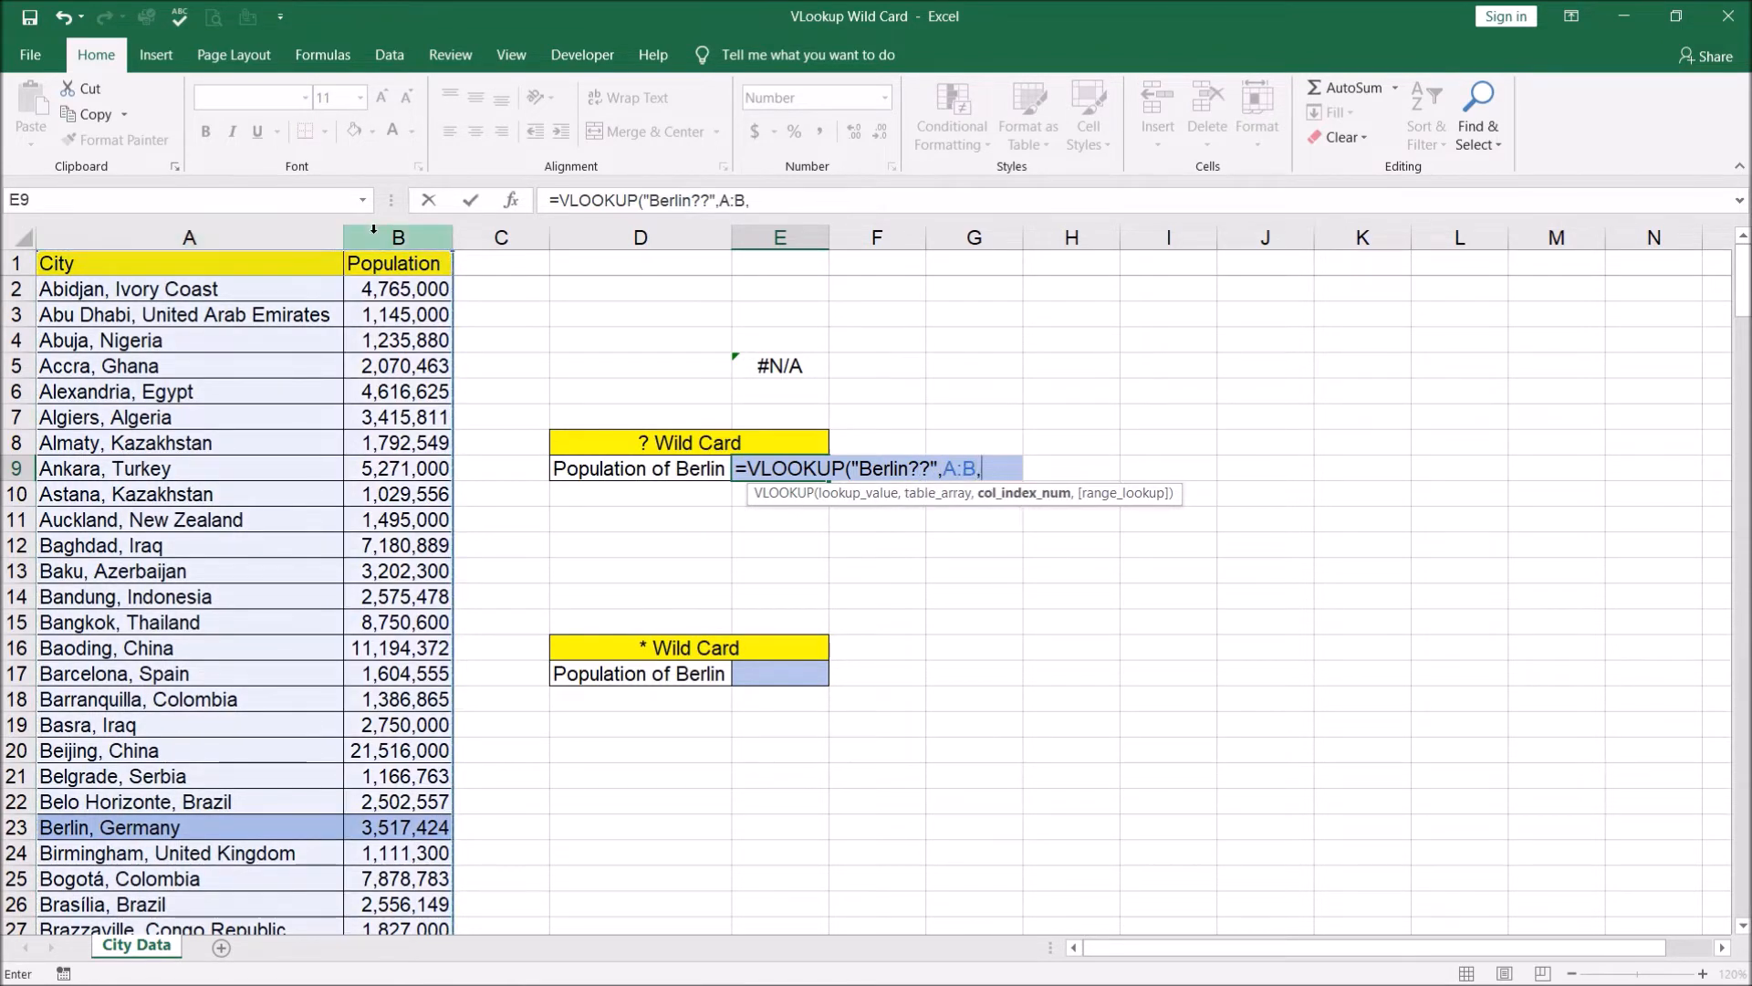
type("2,false")
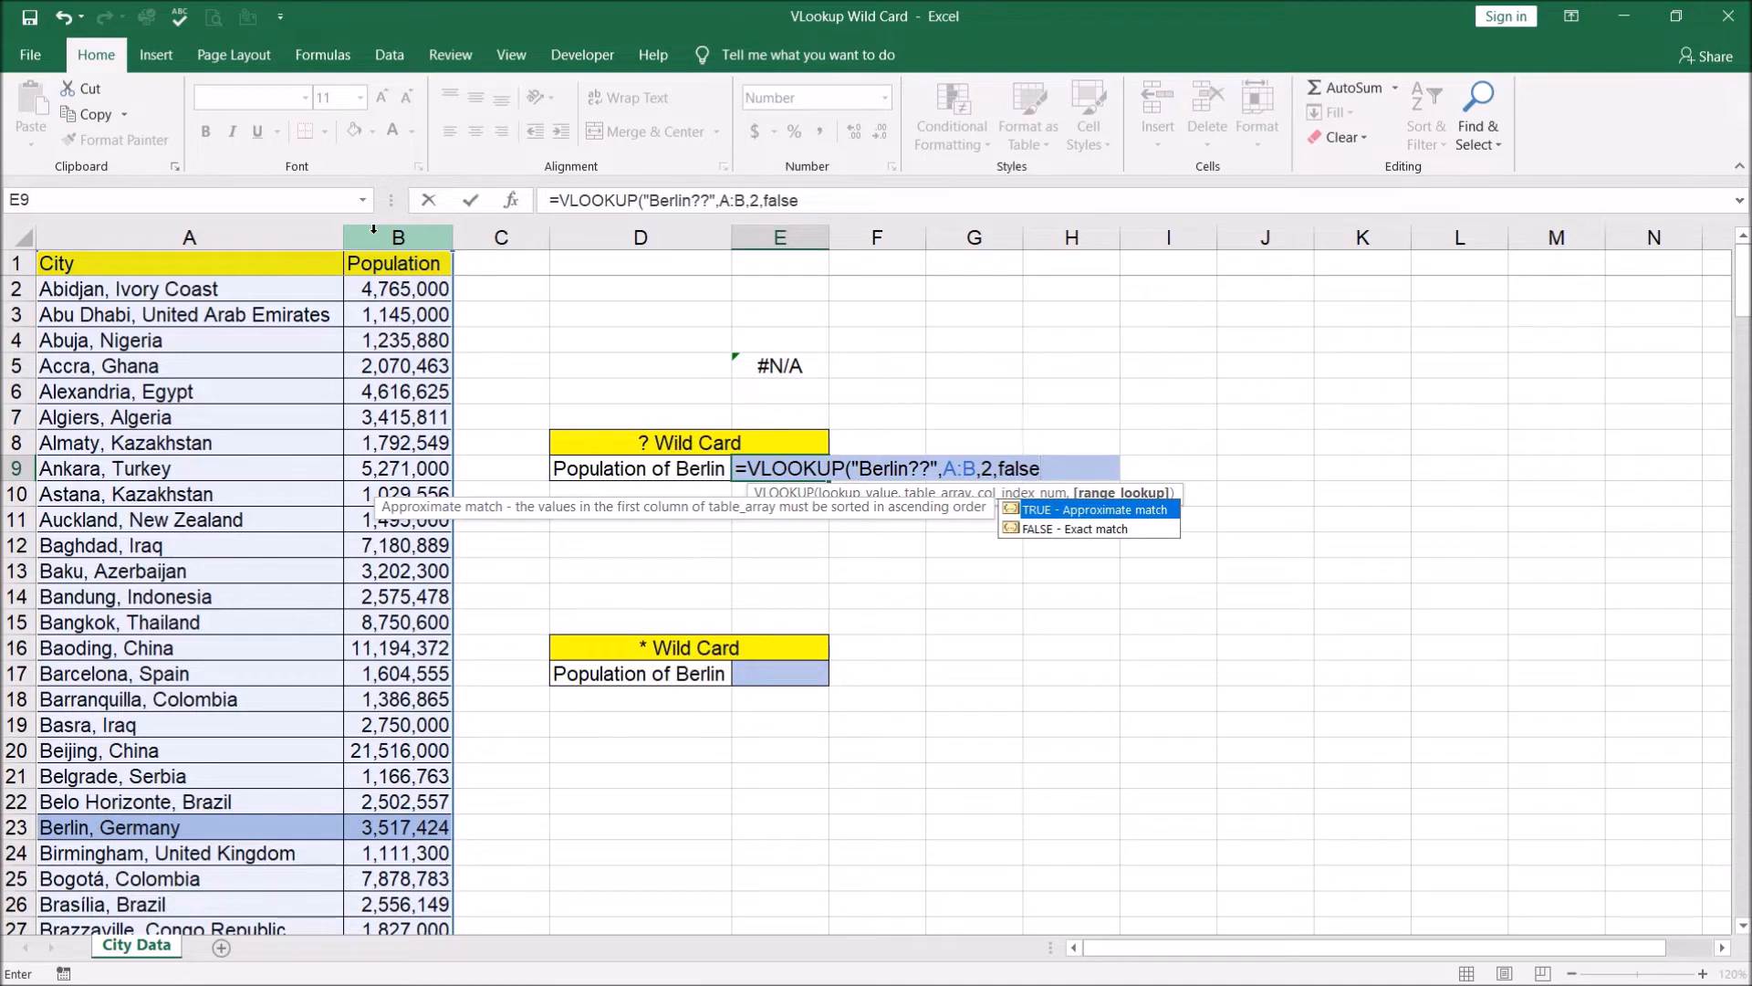
type(")")
key("Return")
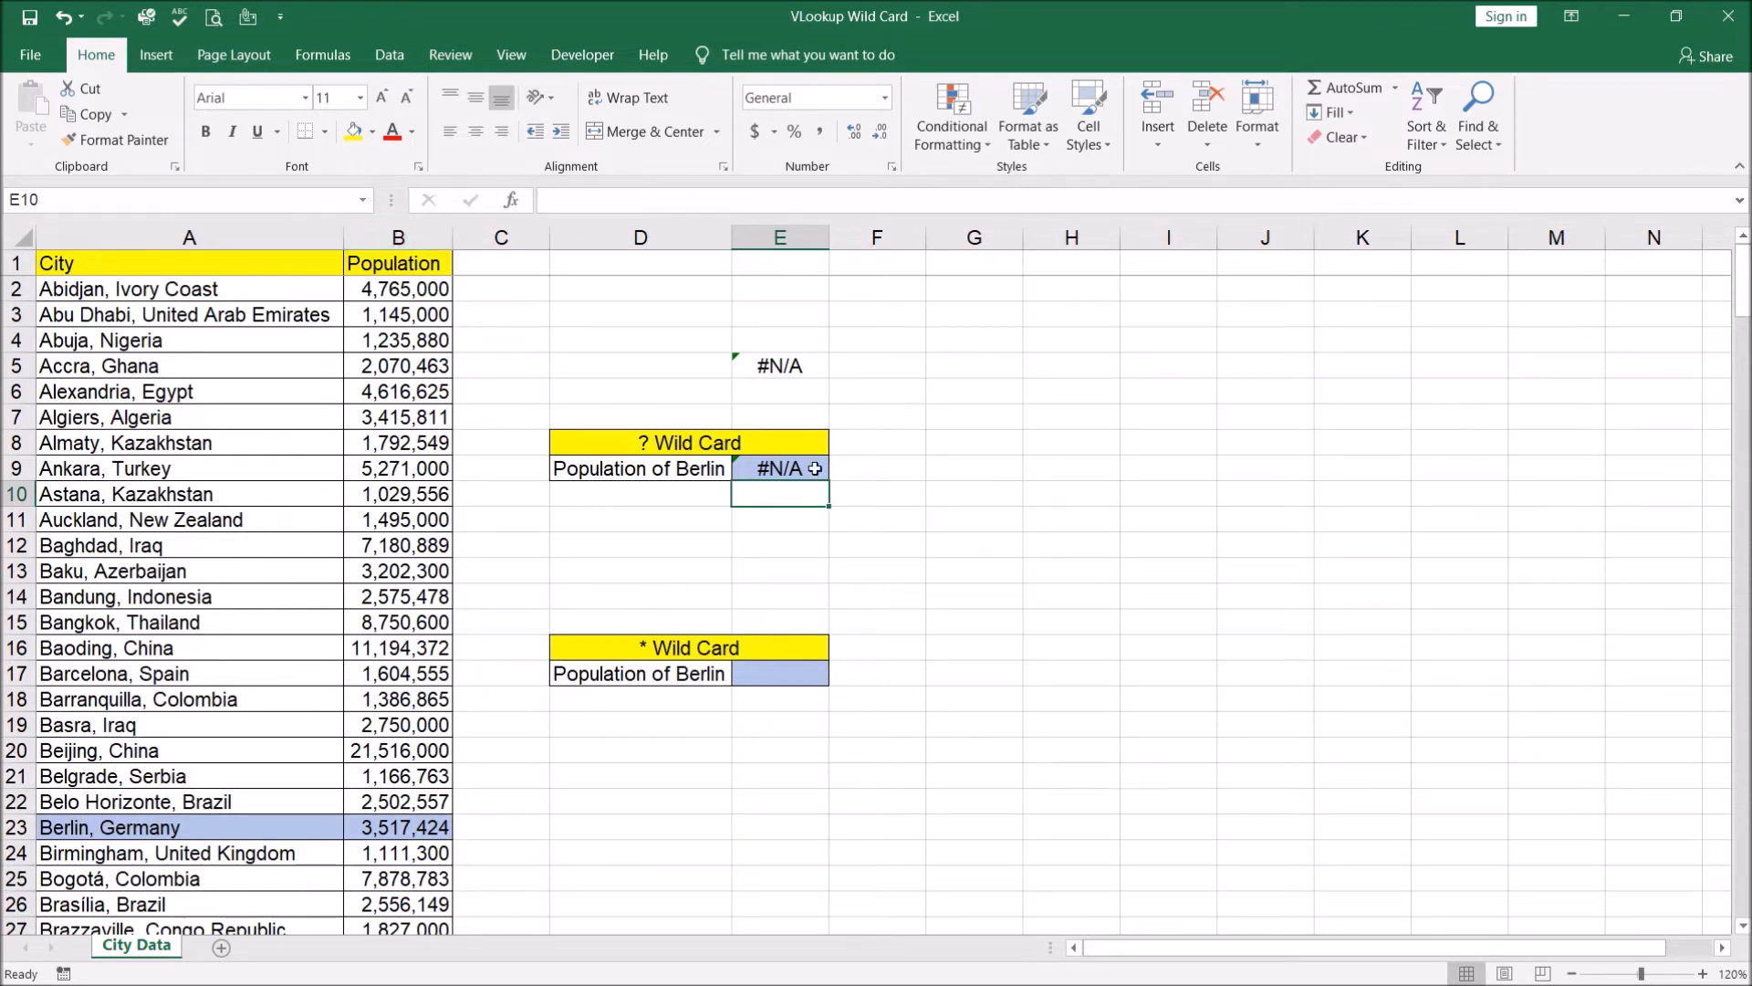
- Examine the text after "Berlin" in A23 and compare it with the ? wildcard formula in E9
left_click(164, 833)
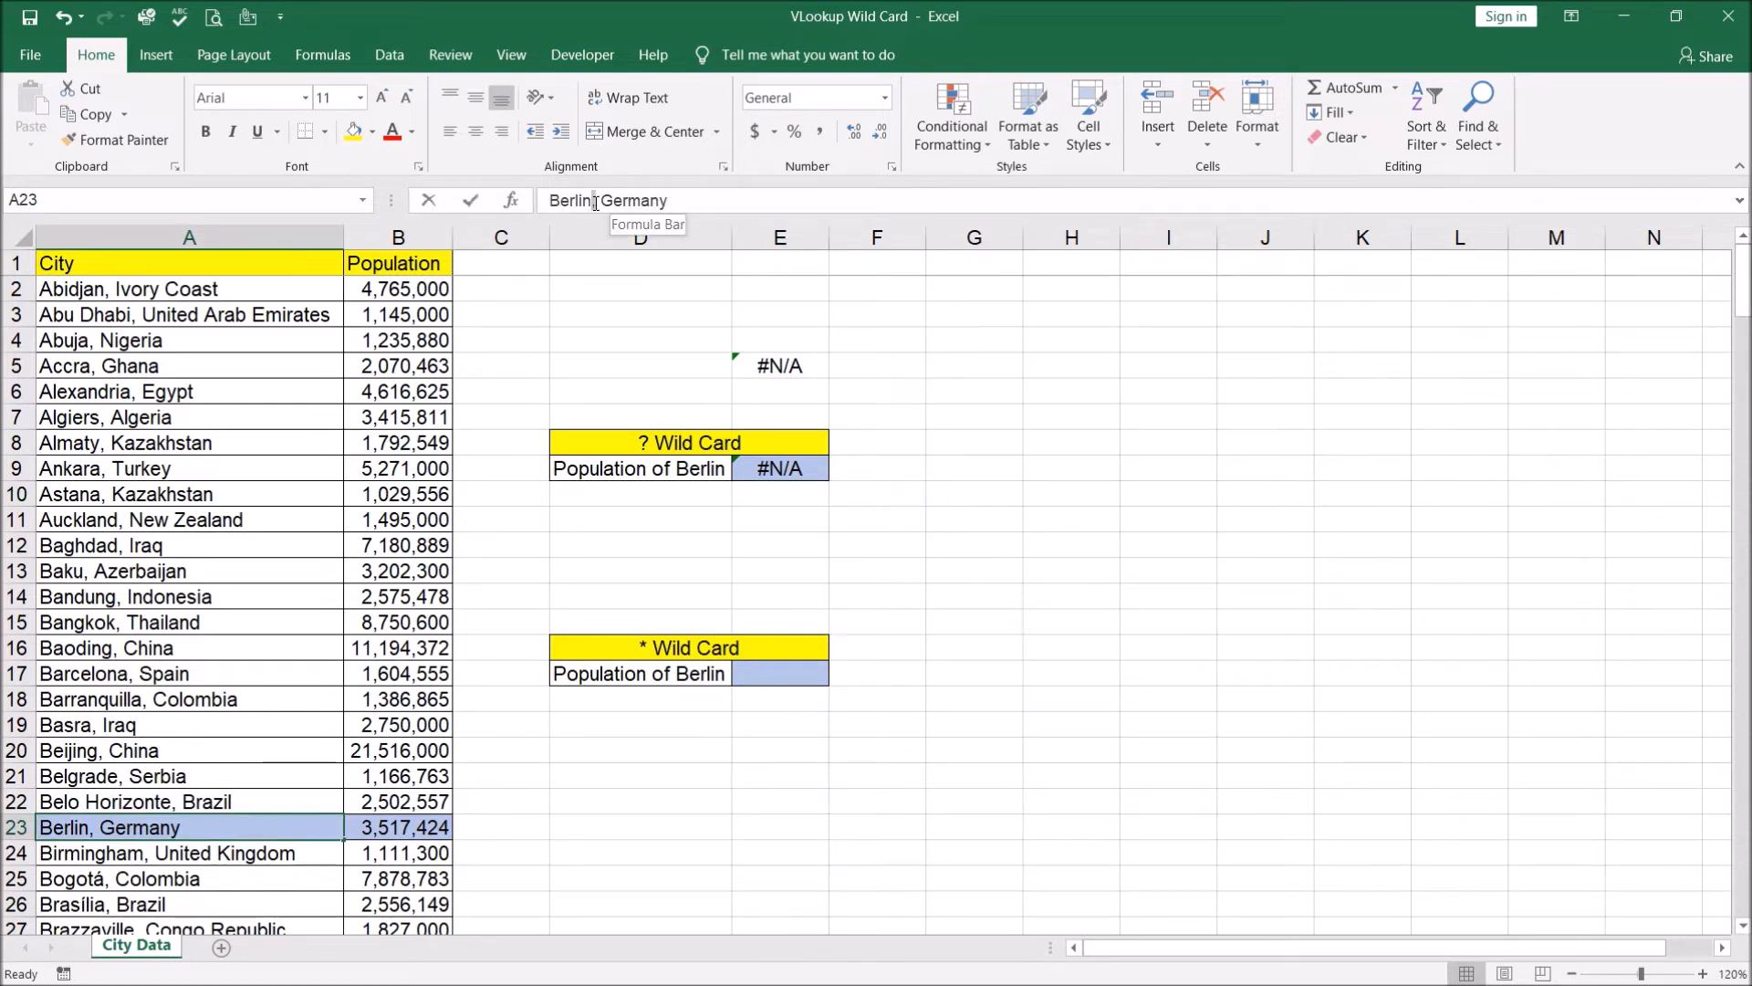
left_click_drag(592, 202, 669, 203)
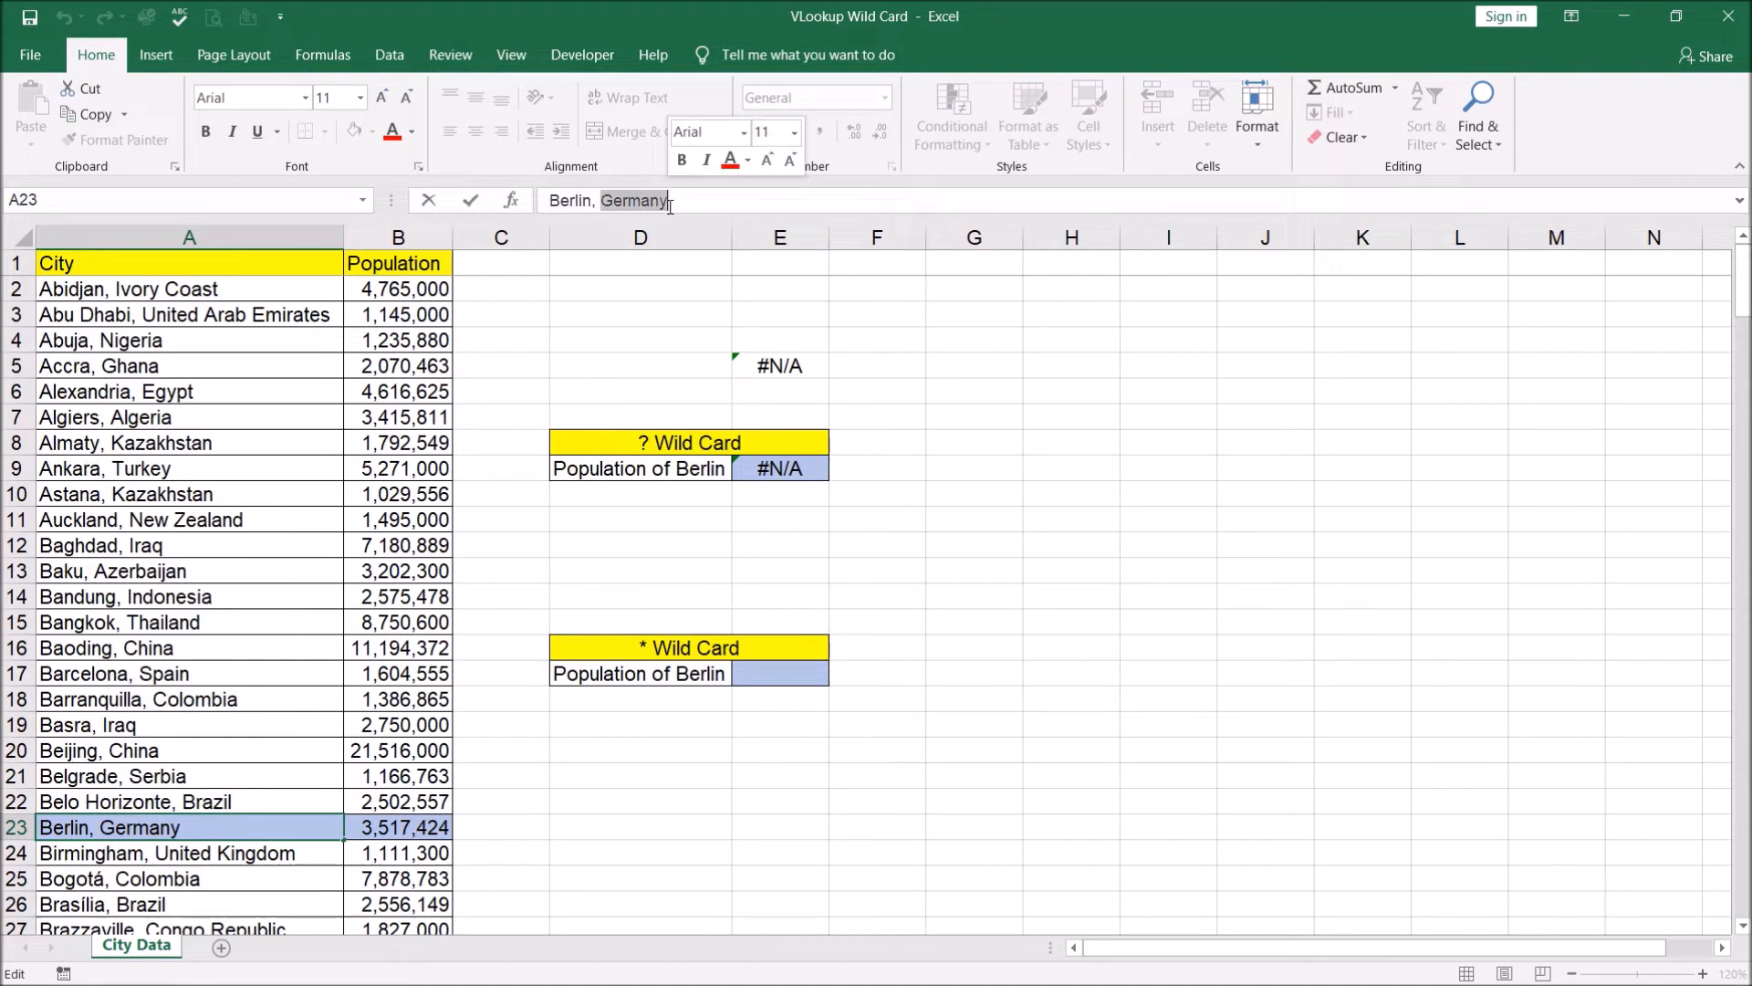
left_click(655, 442)
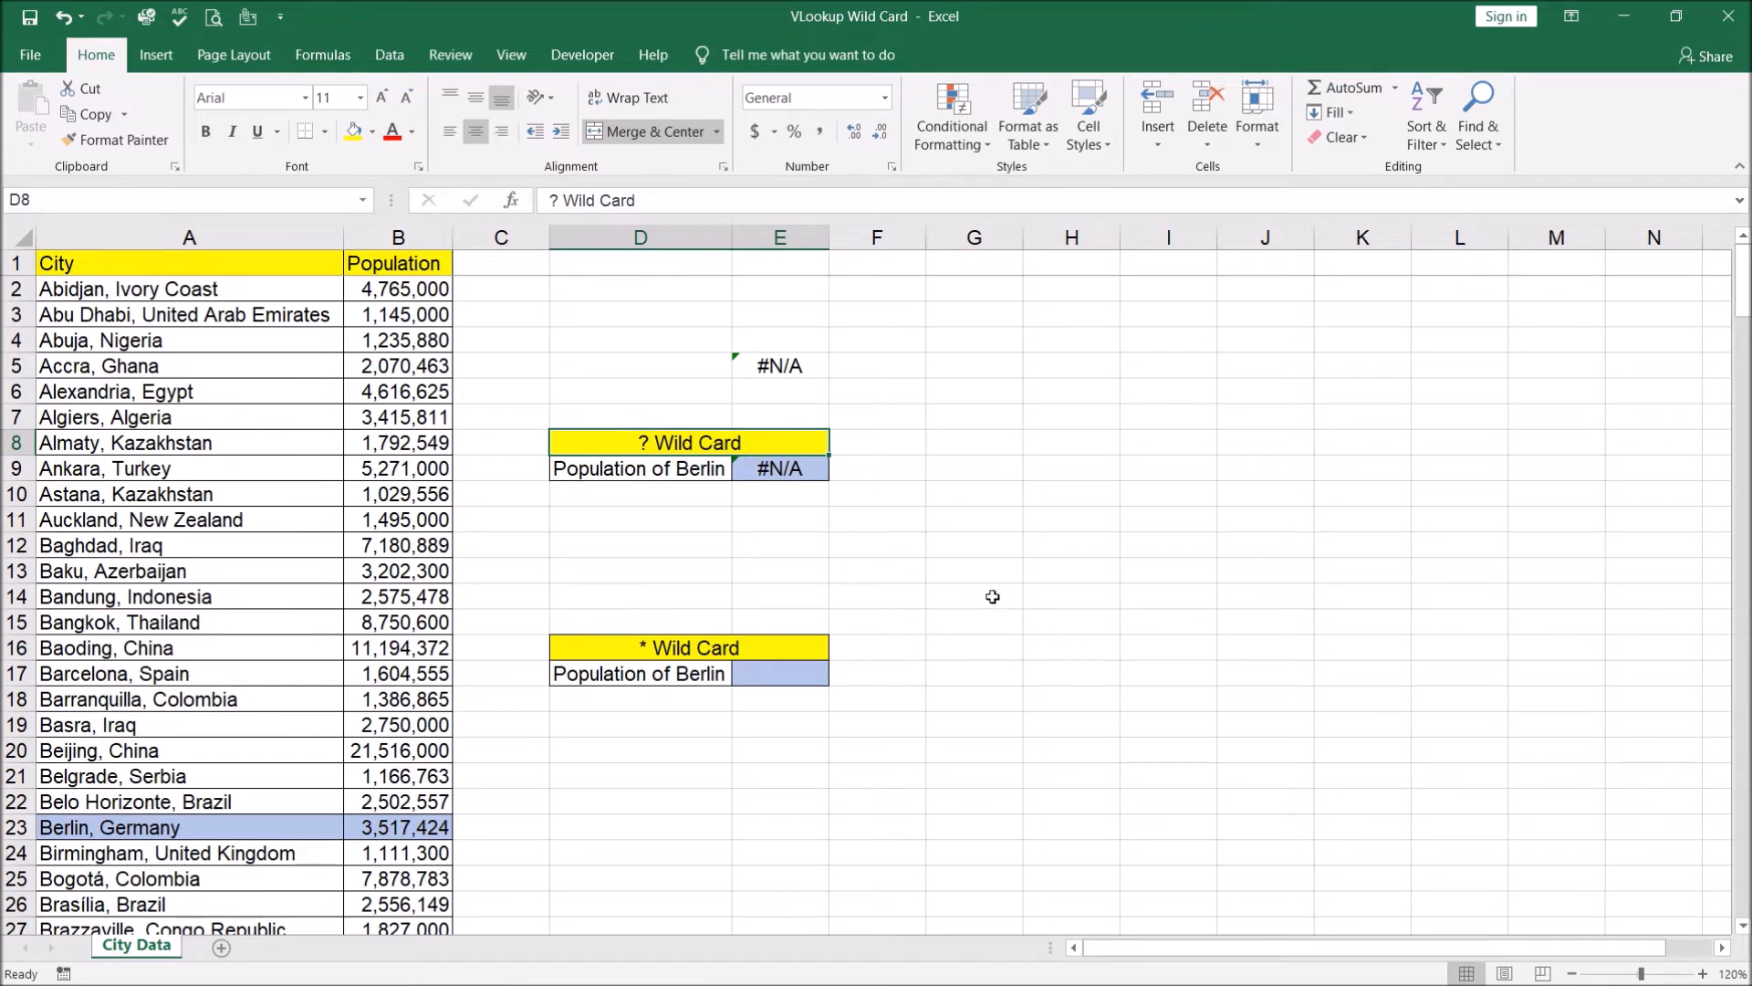
left_click(754, 477)
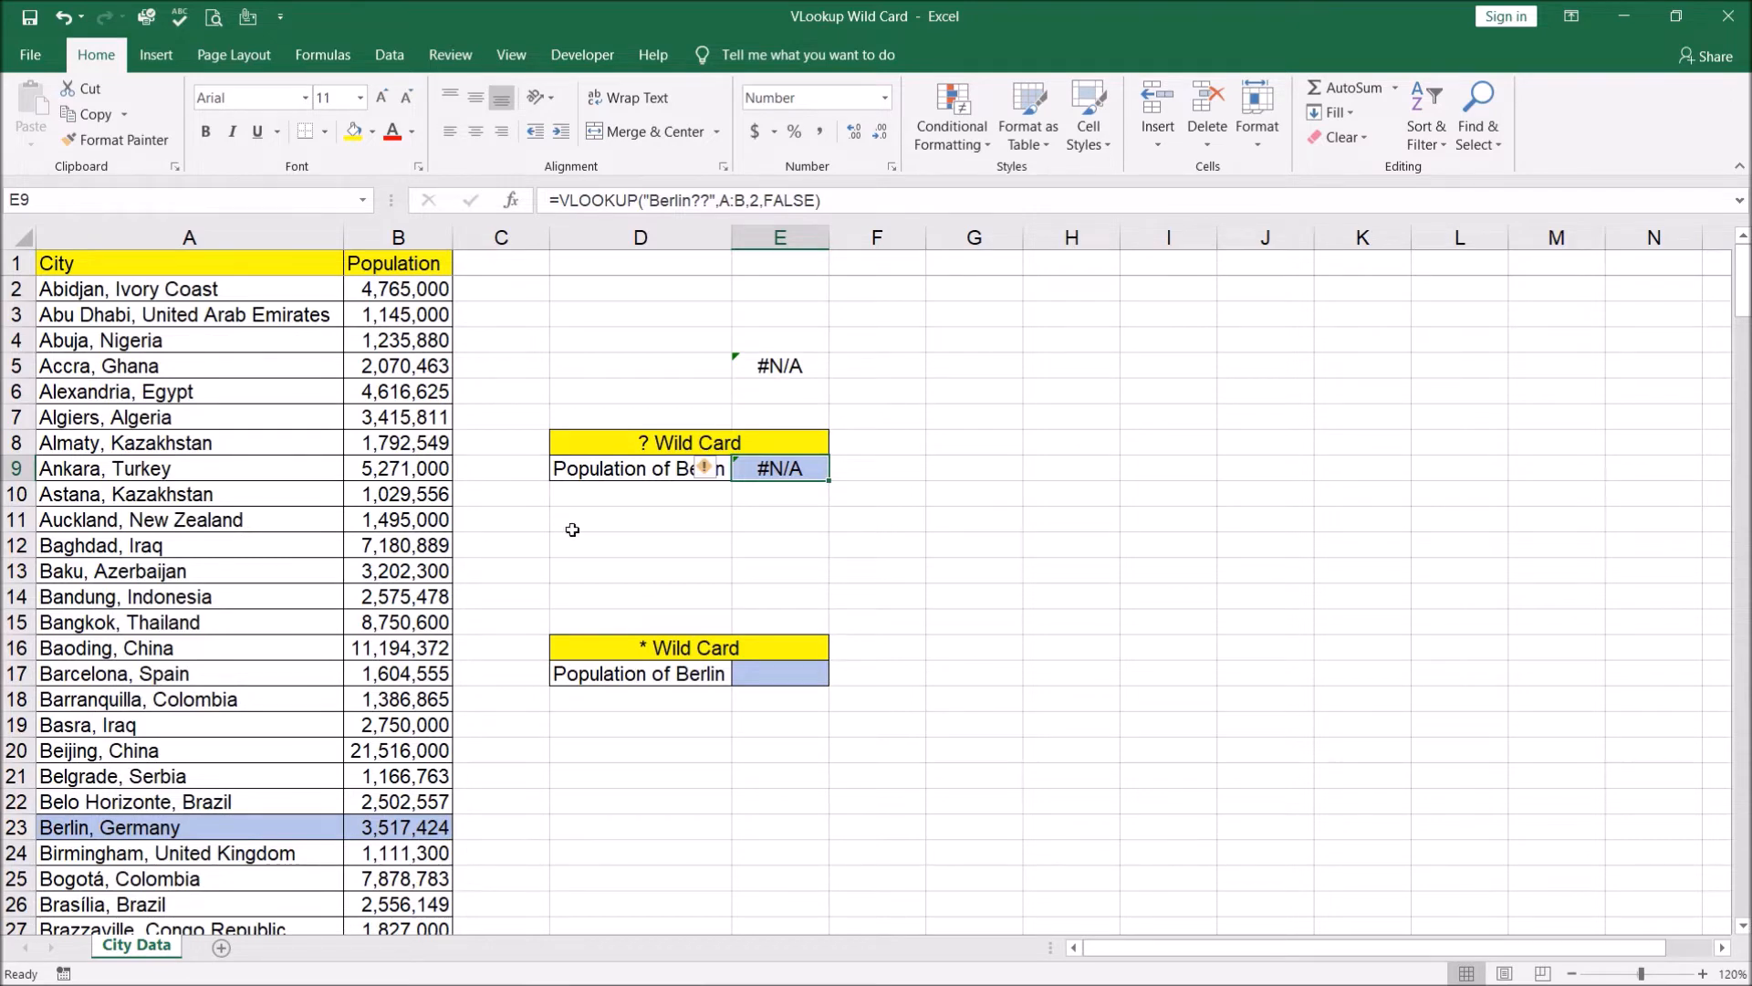
left_click(929, 497)
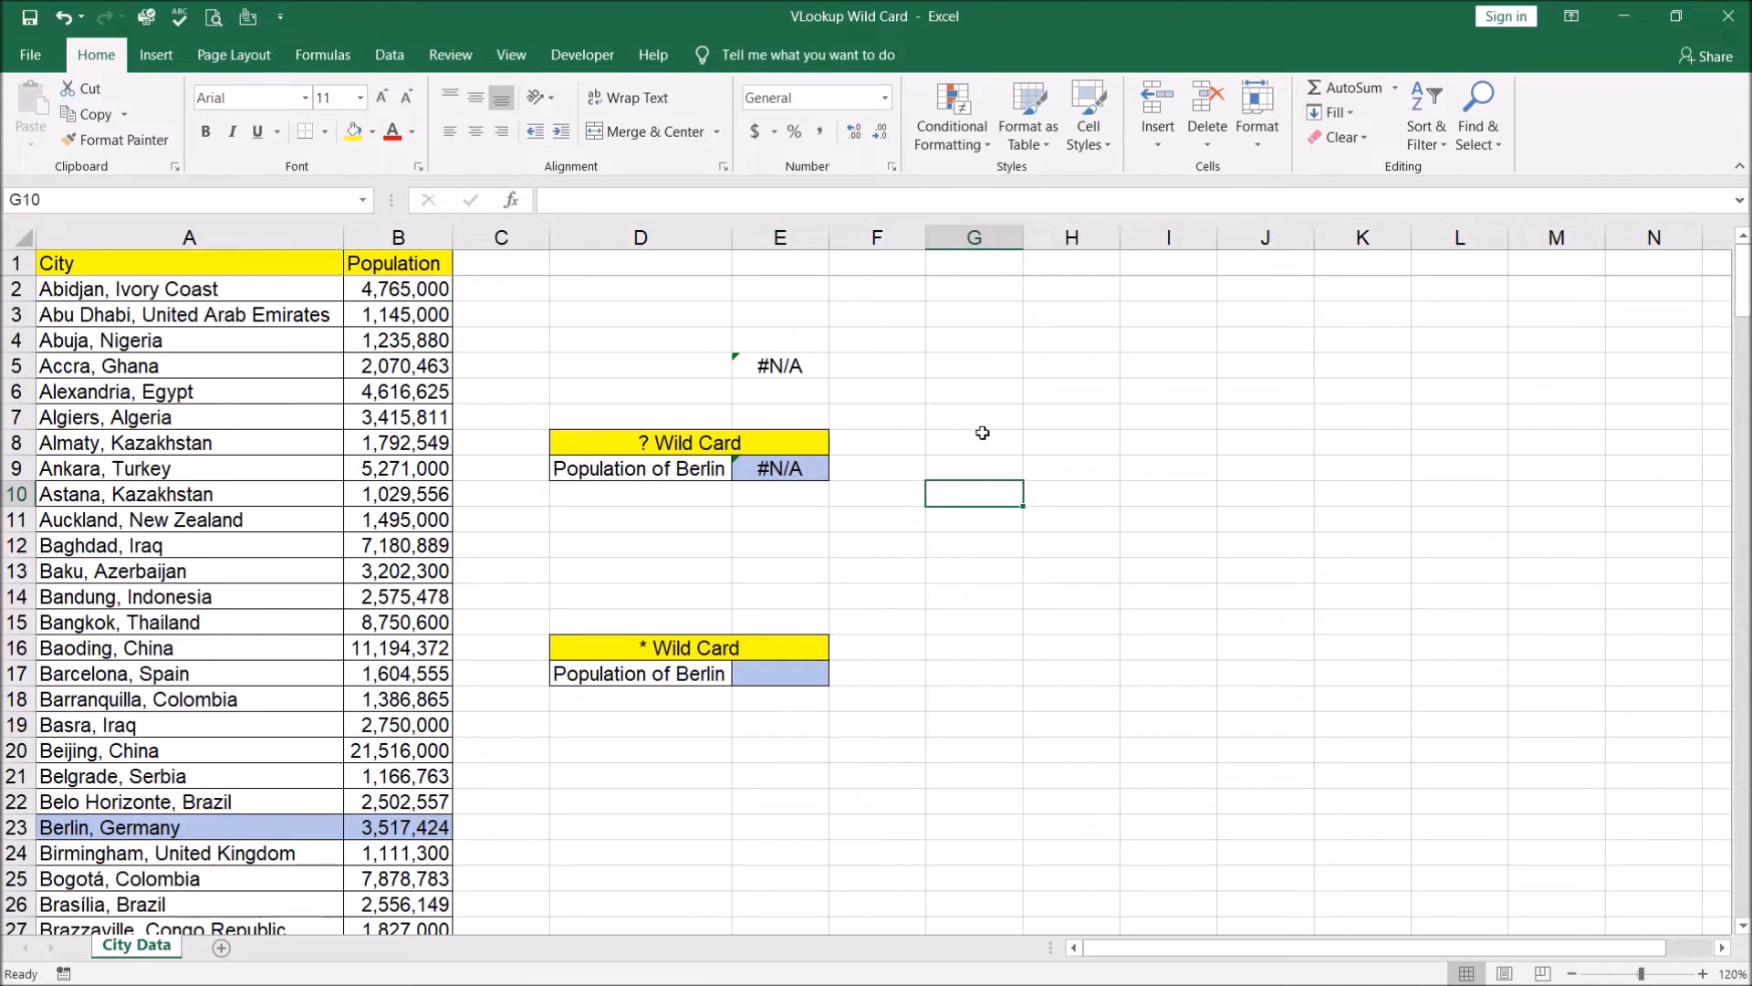
left_click(761, 471)
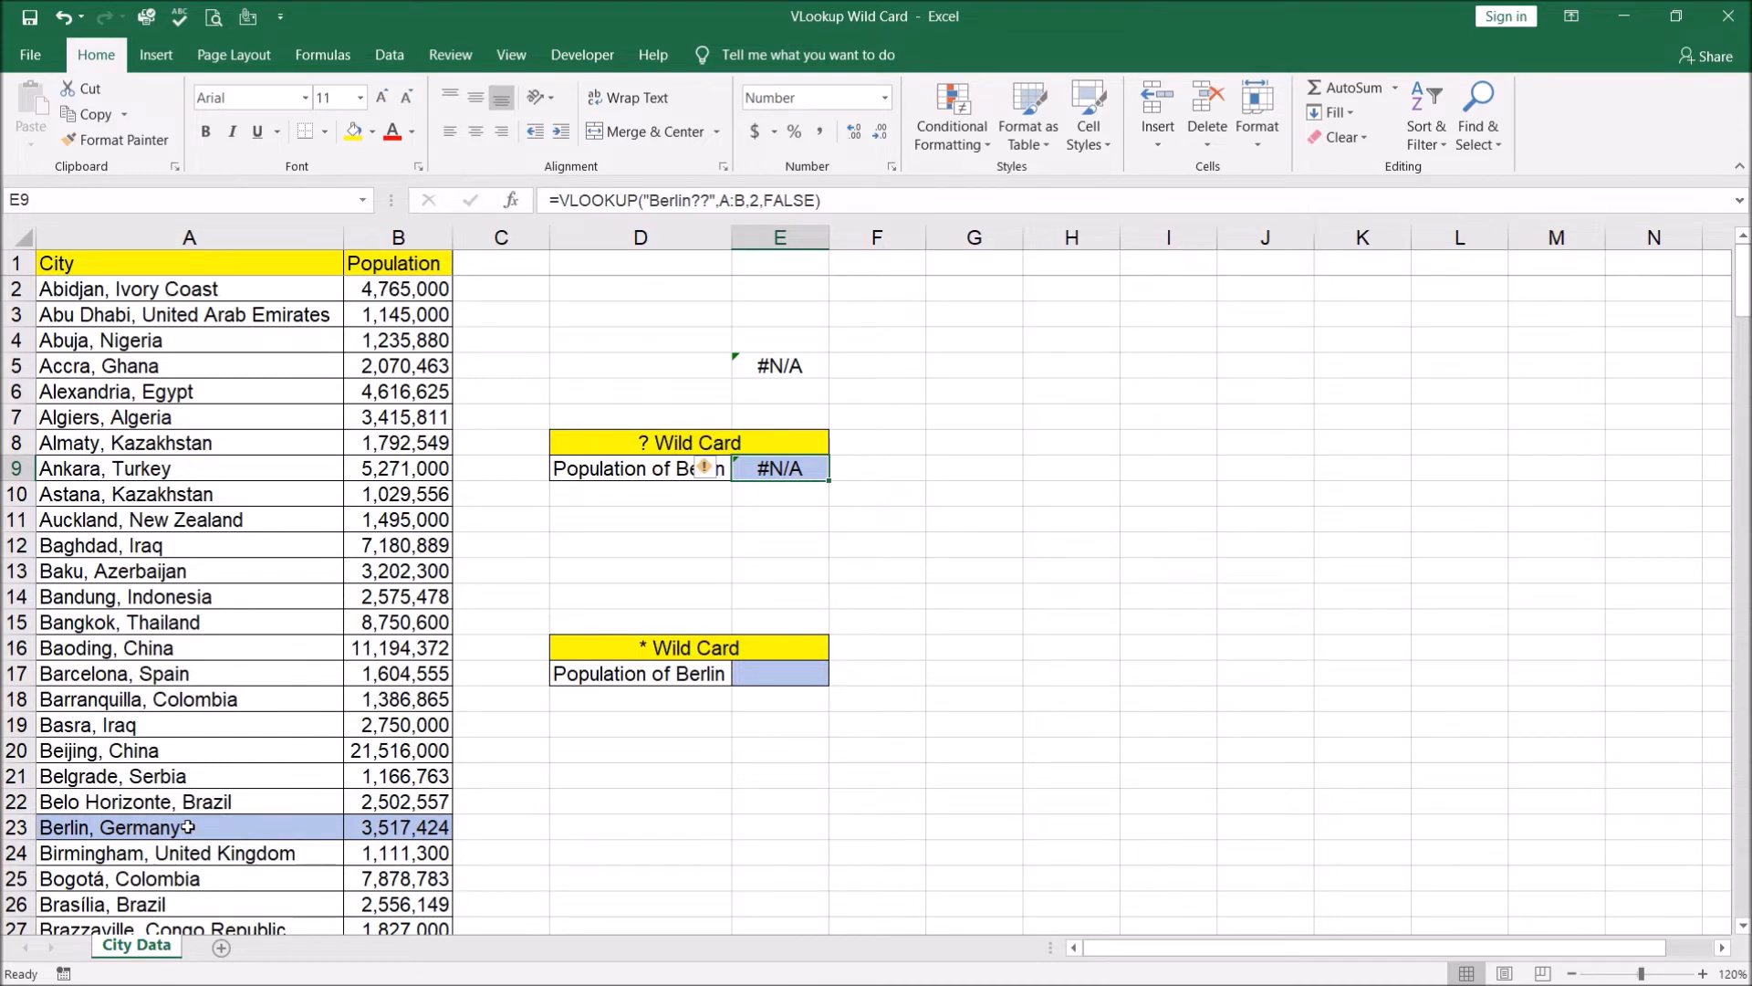
left_click(161, 318)
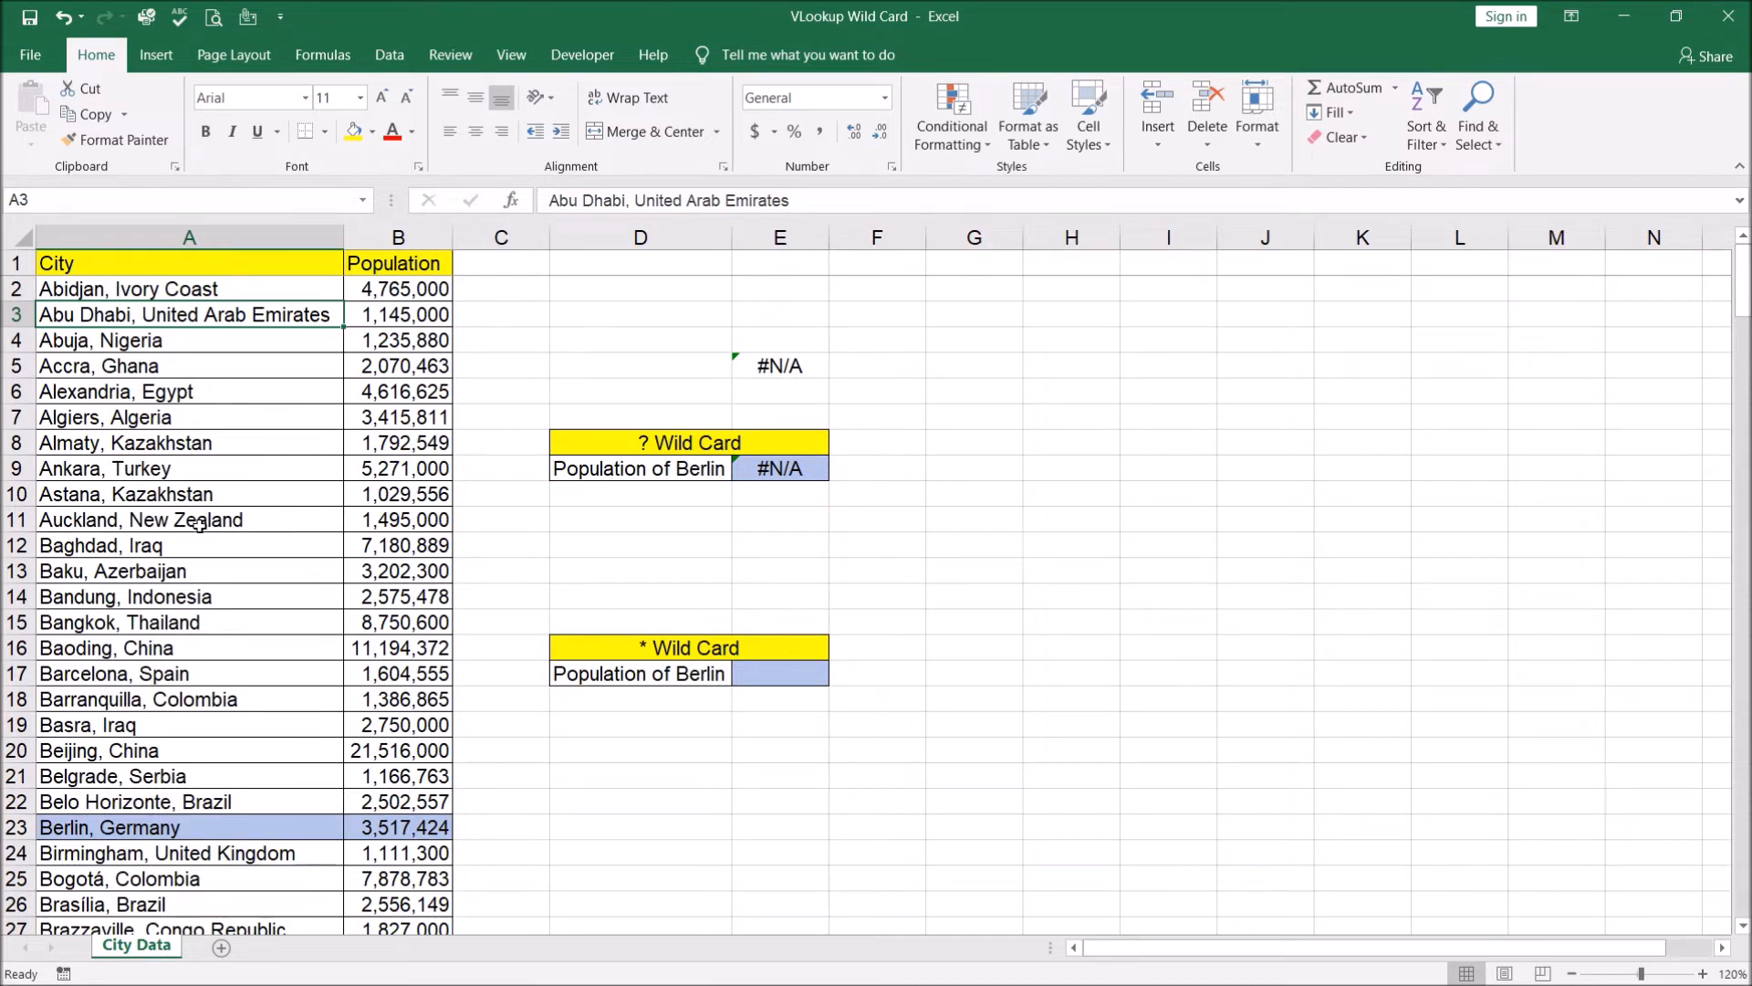
left_click(650, 646)
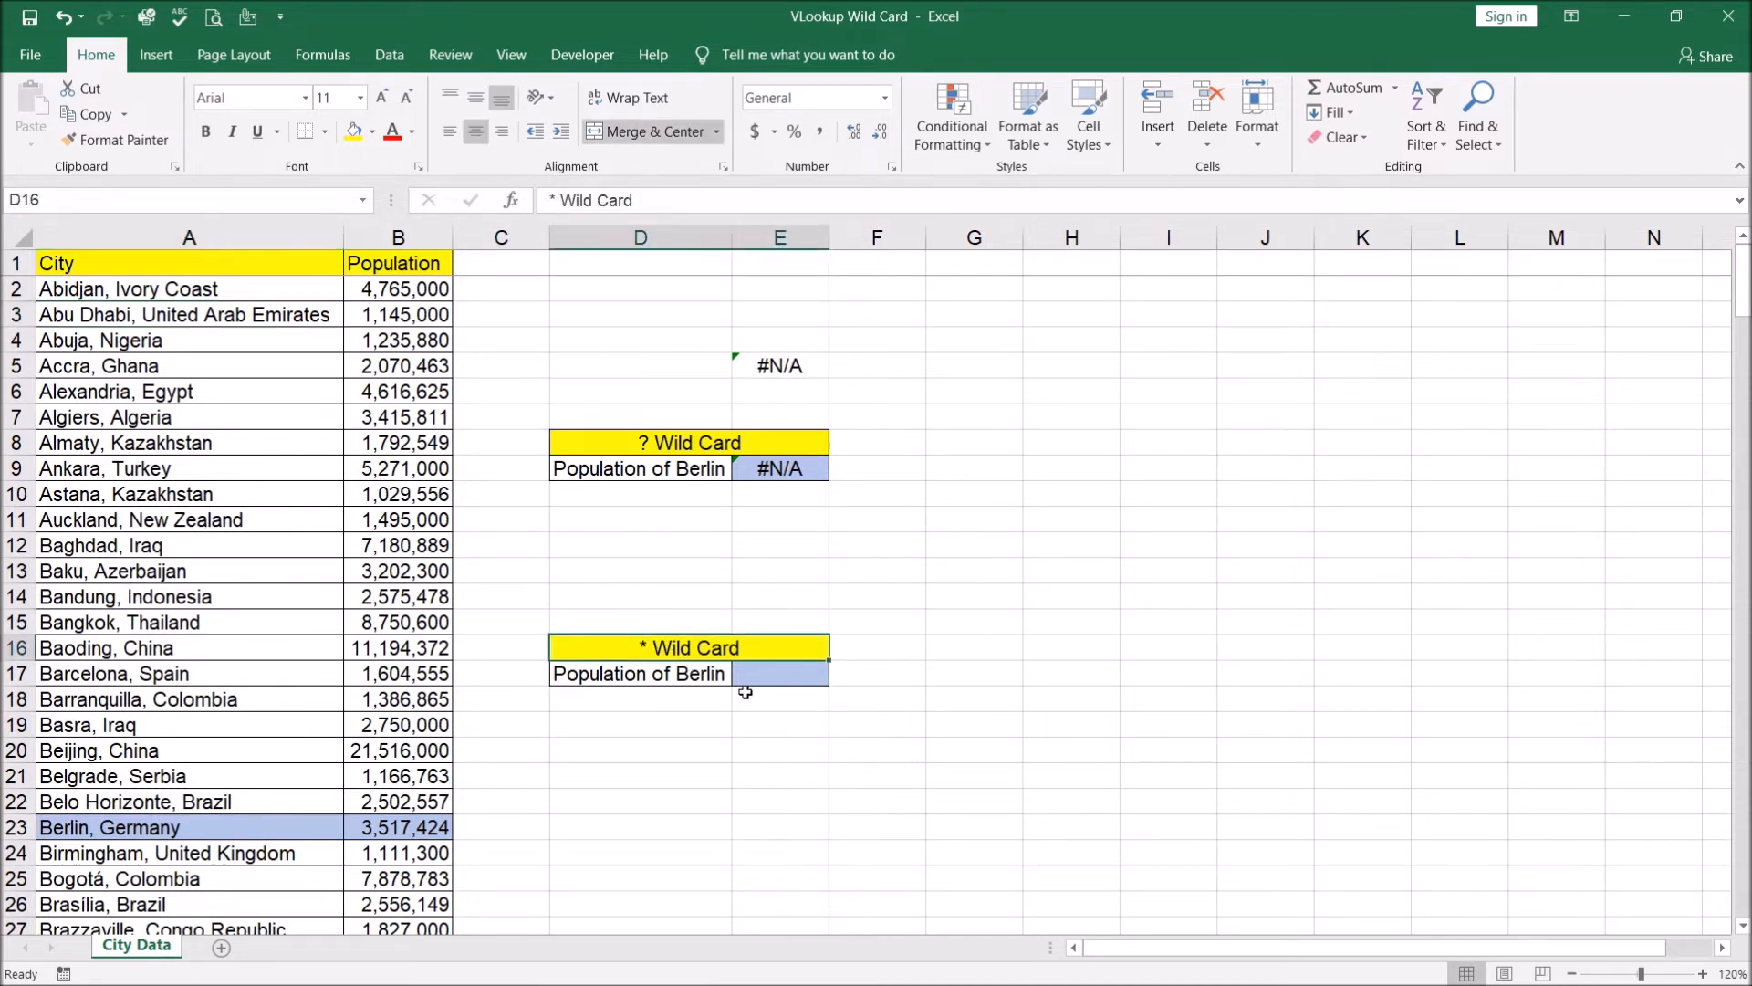
left_click(791, 675)
left_click(759, 467)
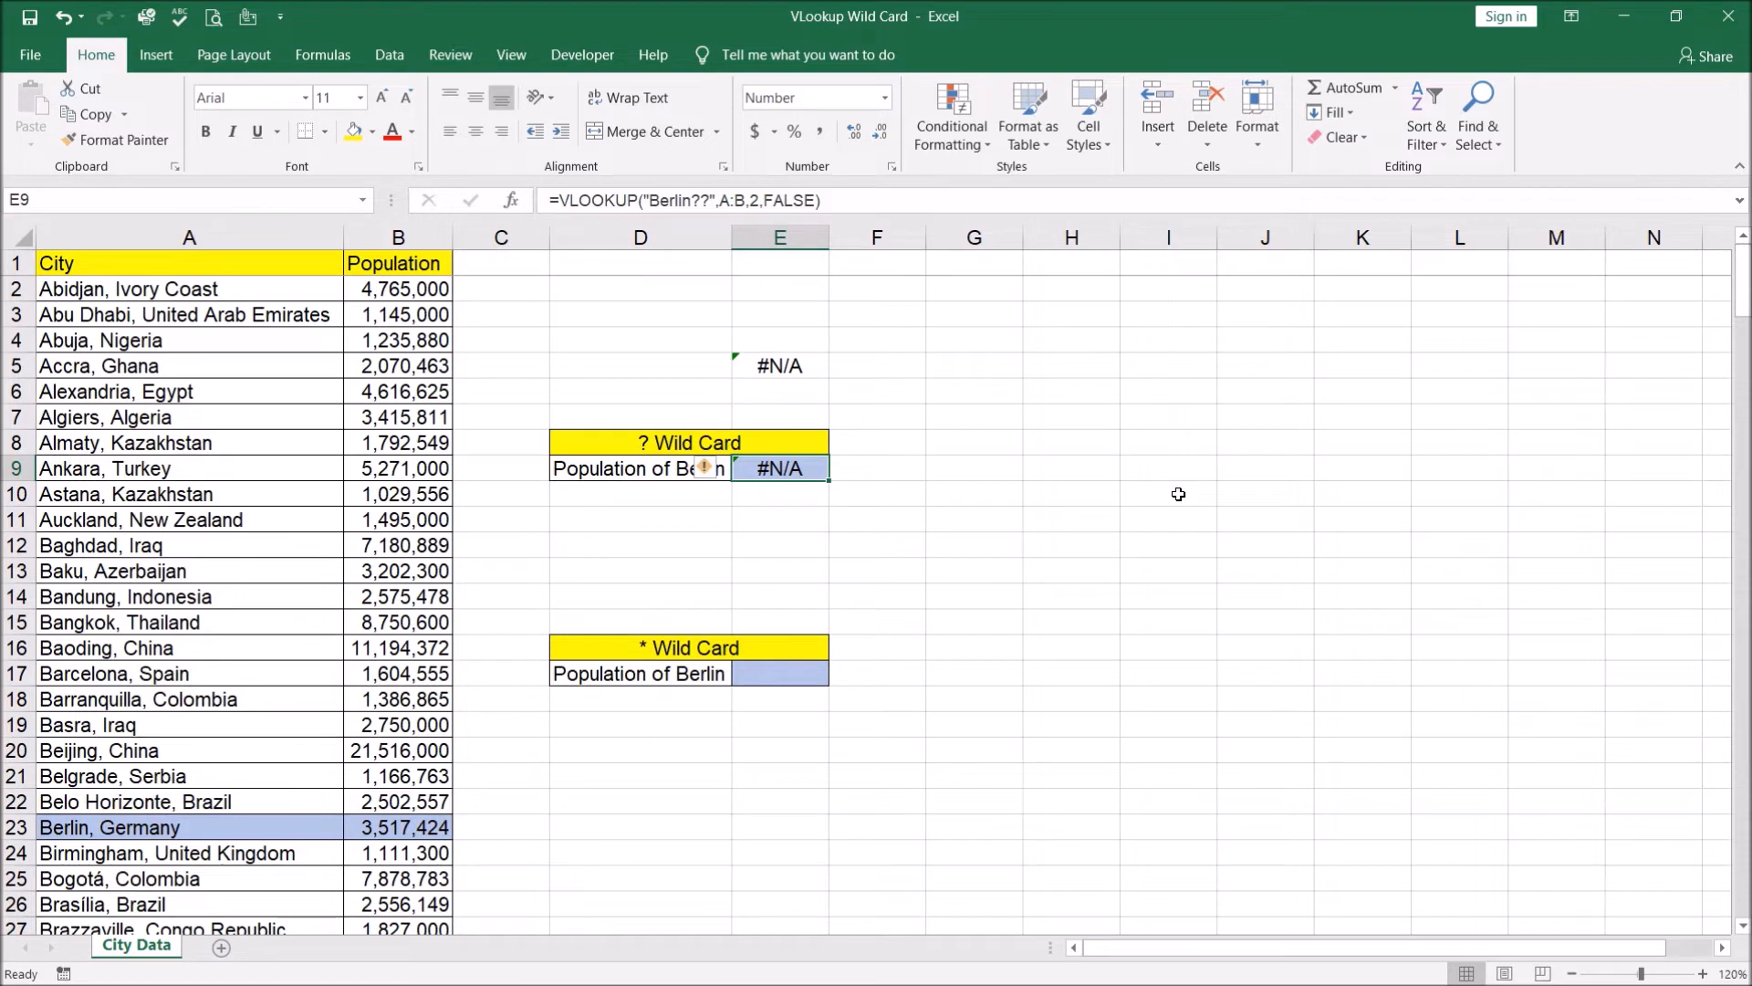
- Enter a VLOOKUP formula in E17 that looks up "Berlin*" in columns A:B and returns column 2, with range lookup FALSE
left_click(752, 677)
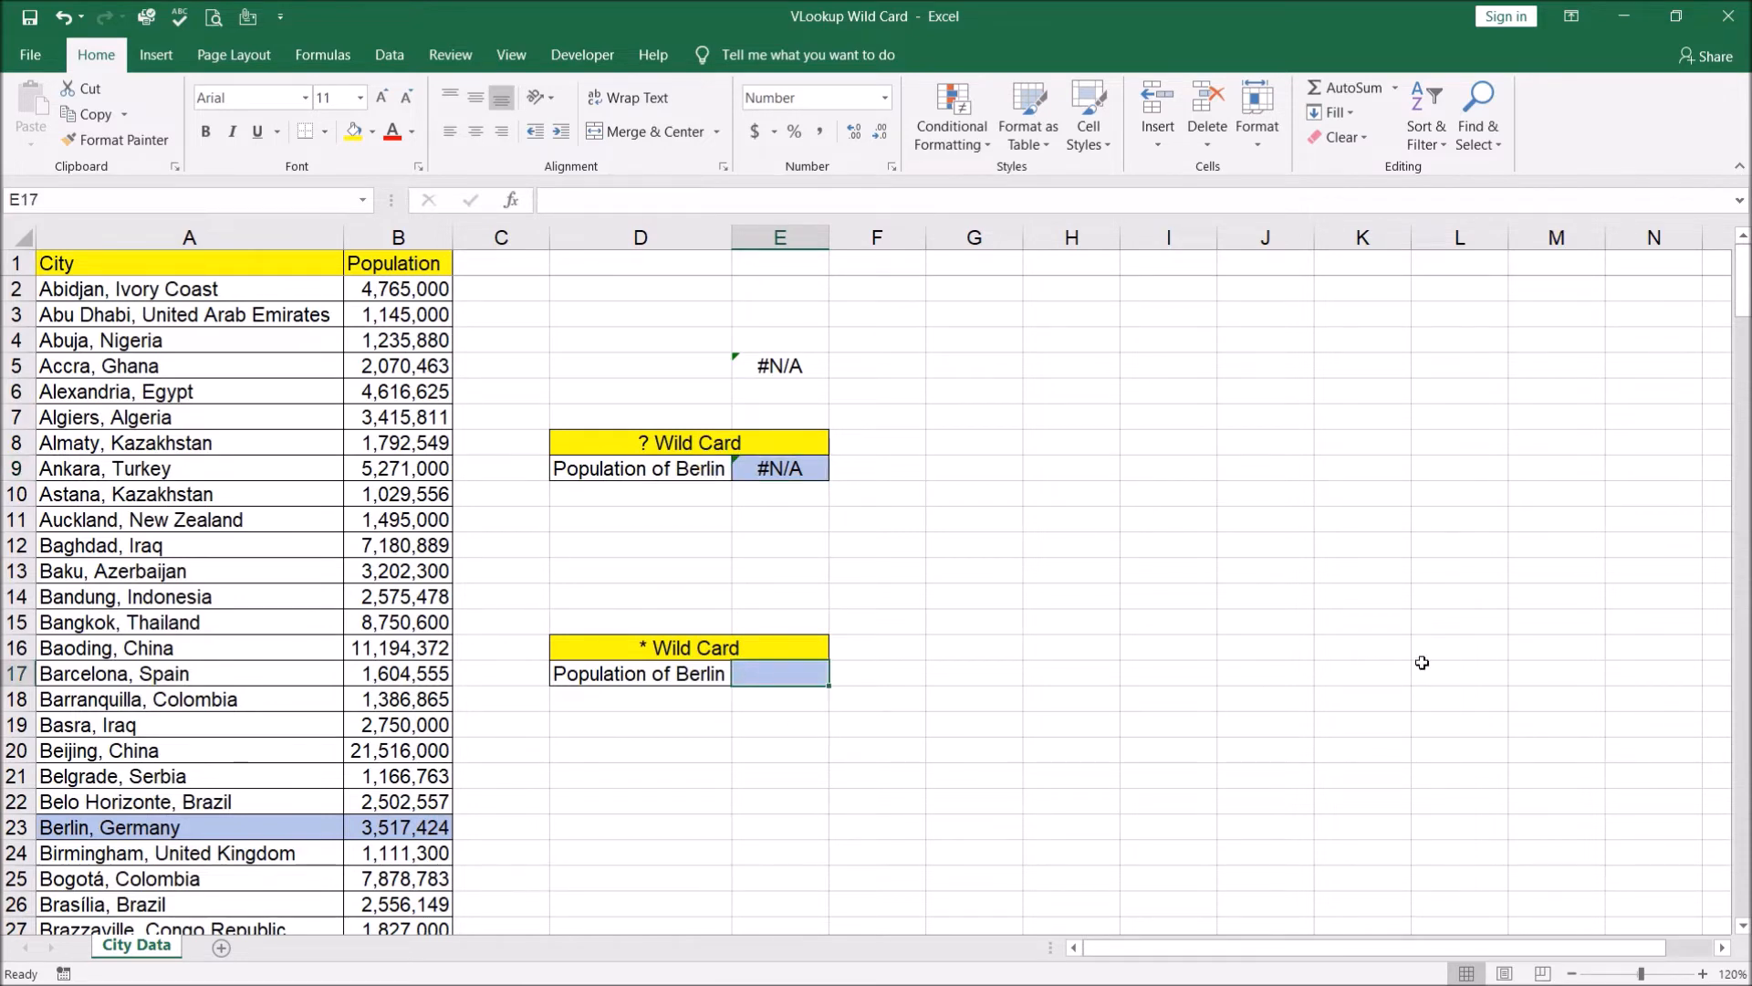
type("=vl")
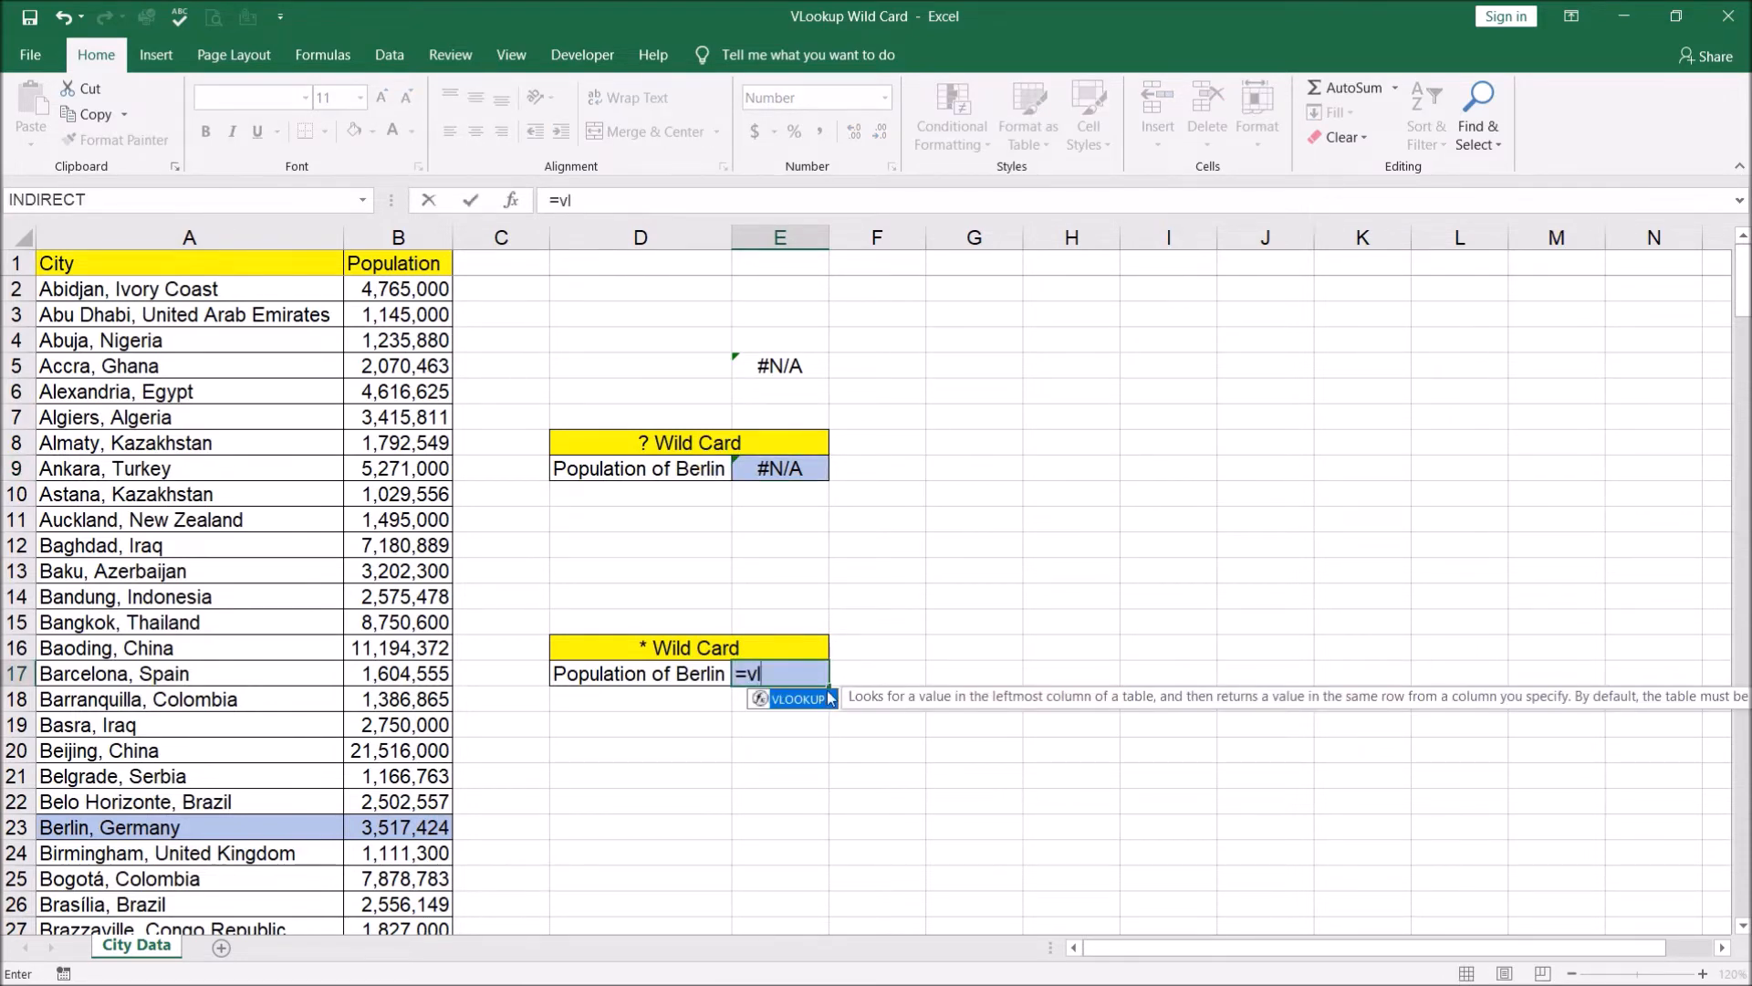
double_click(808, 699)
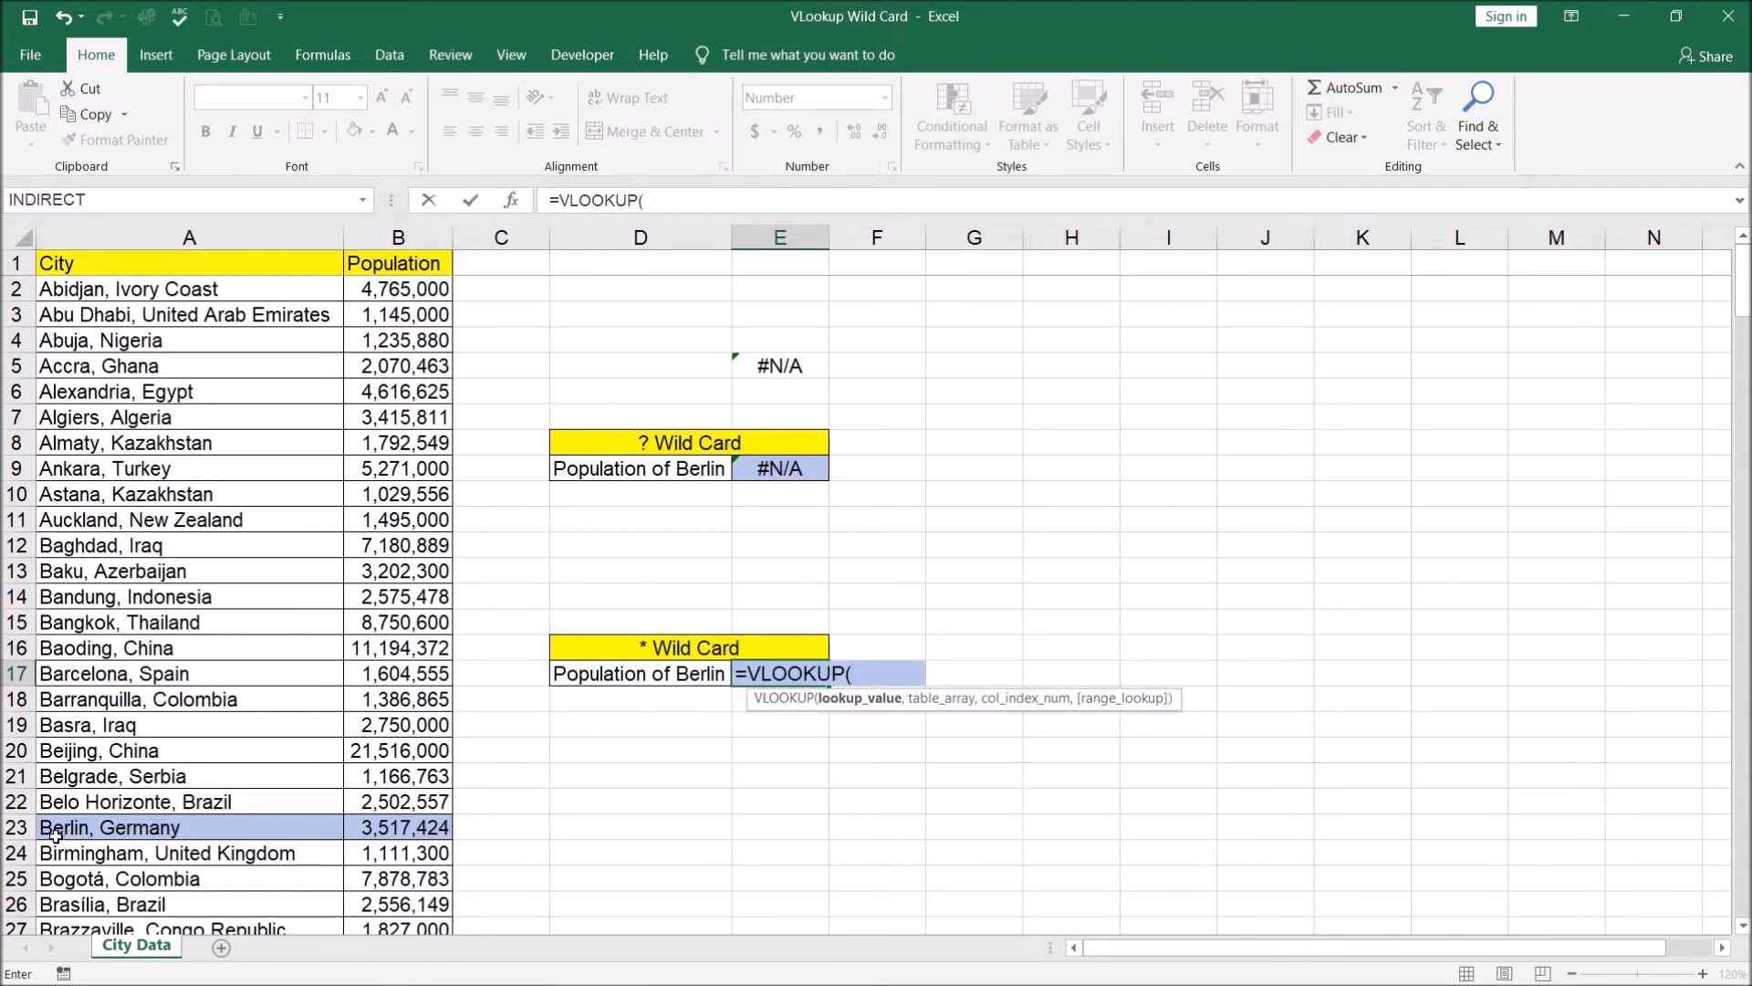
type("\"Berlin")
type("*\"")
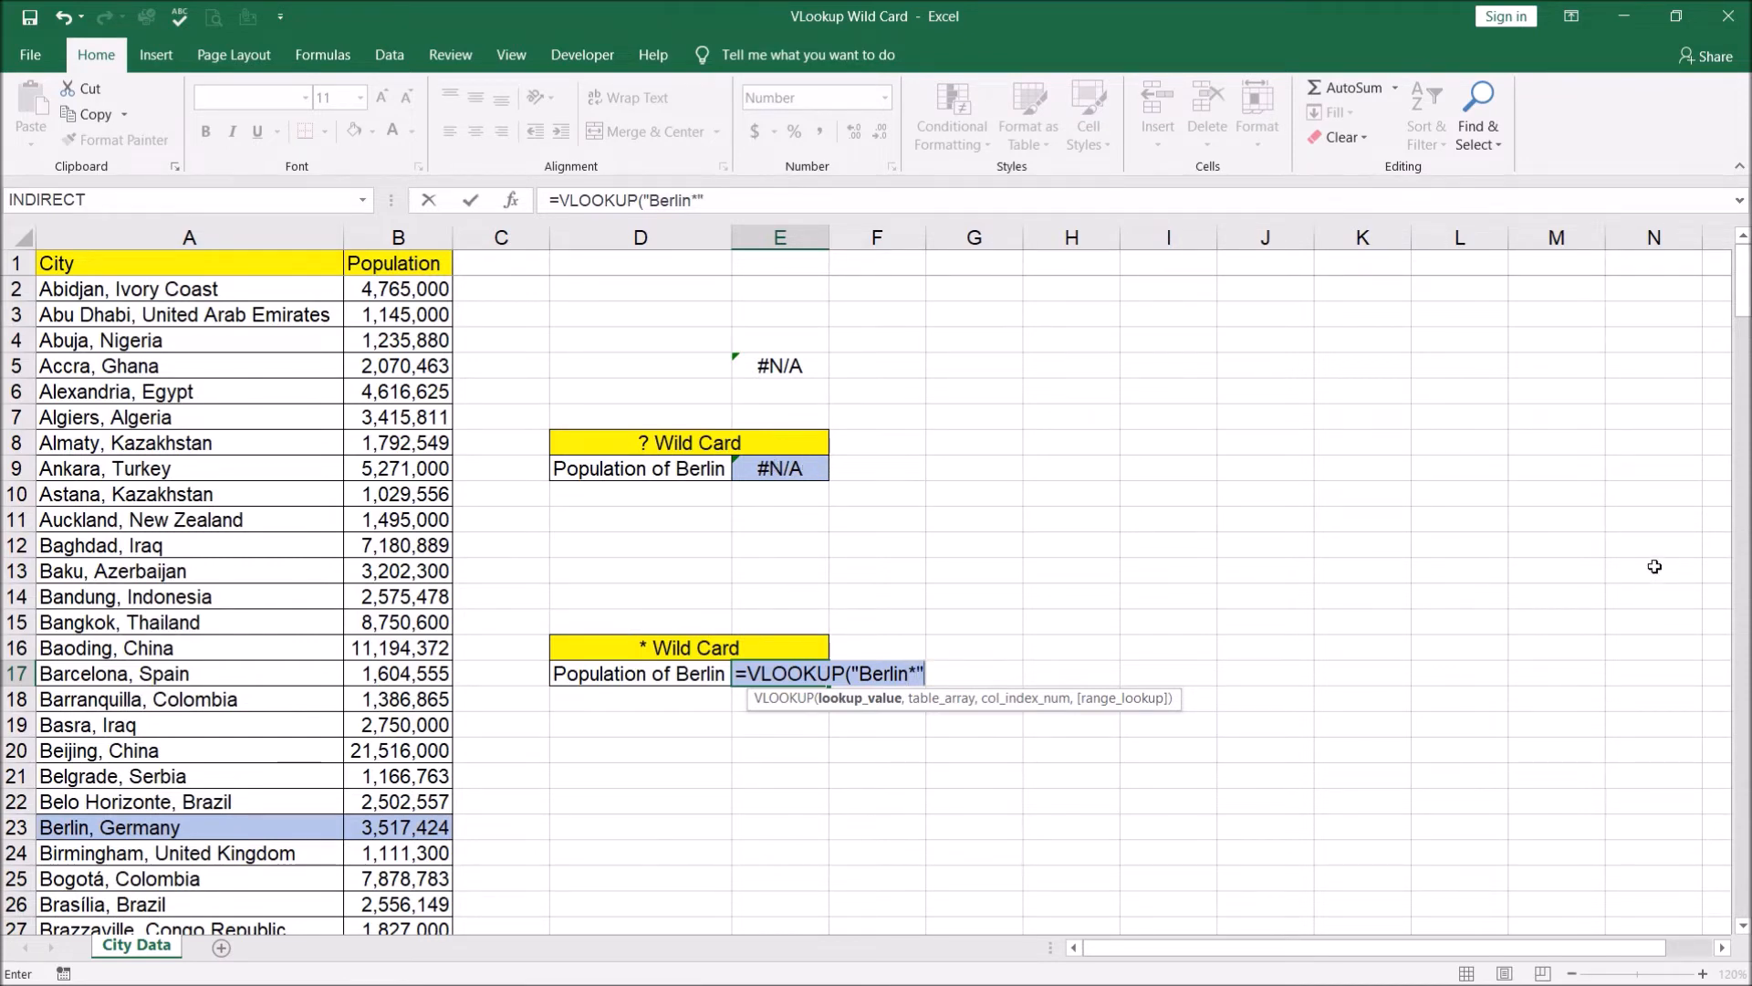
type(",")
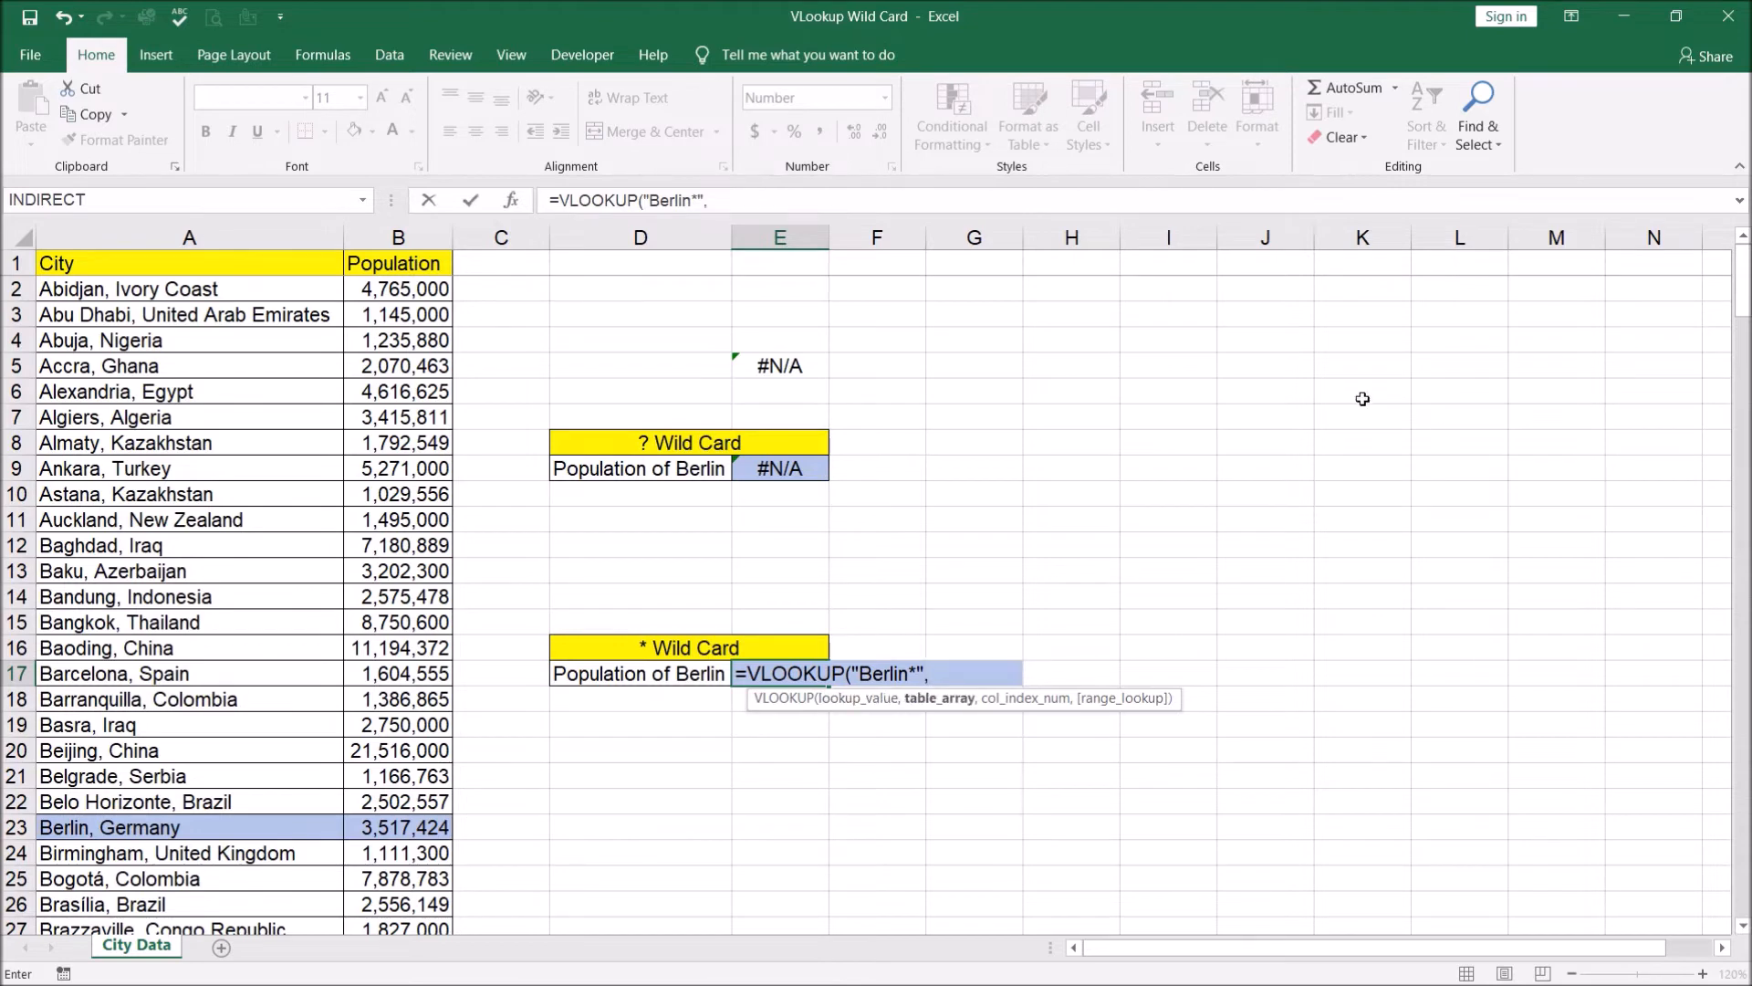
left_click_drag(288, 239, 336, 236)
type(",2,f")
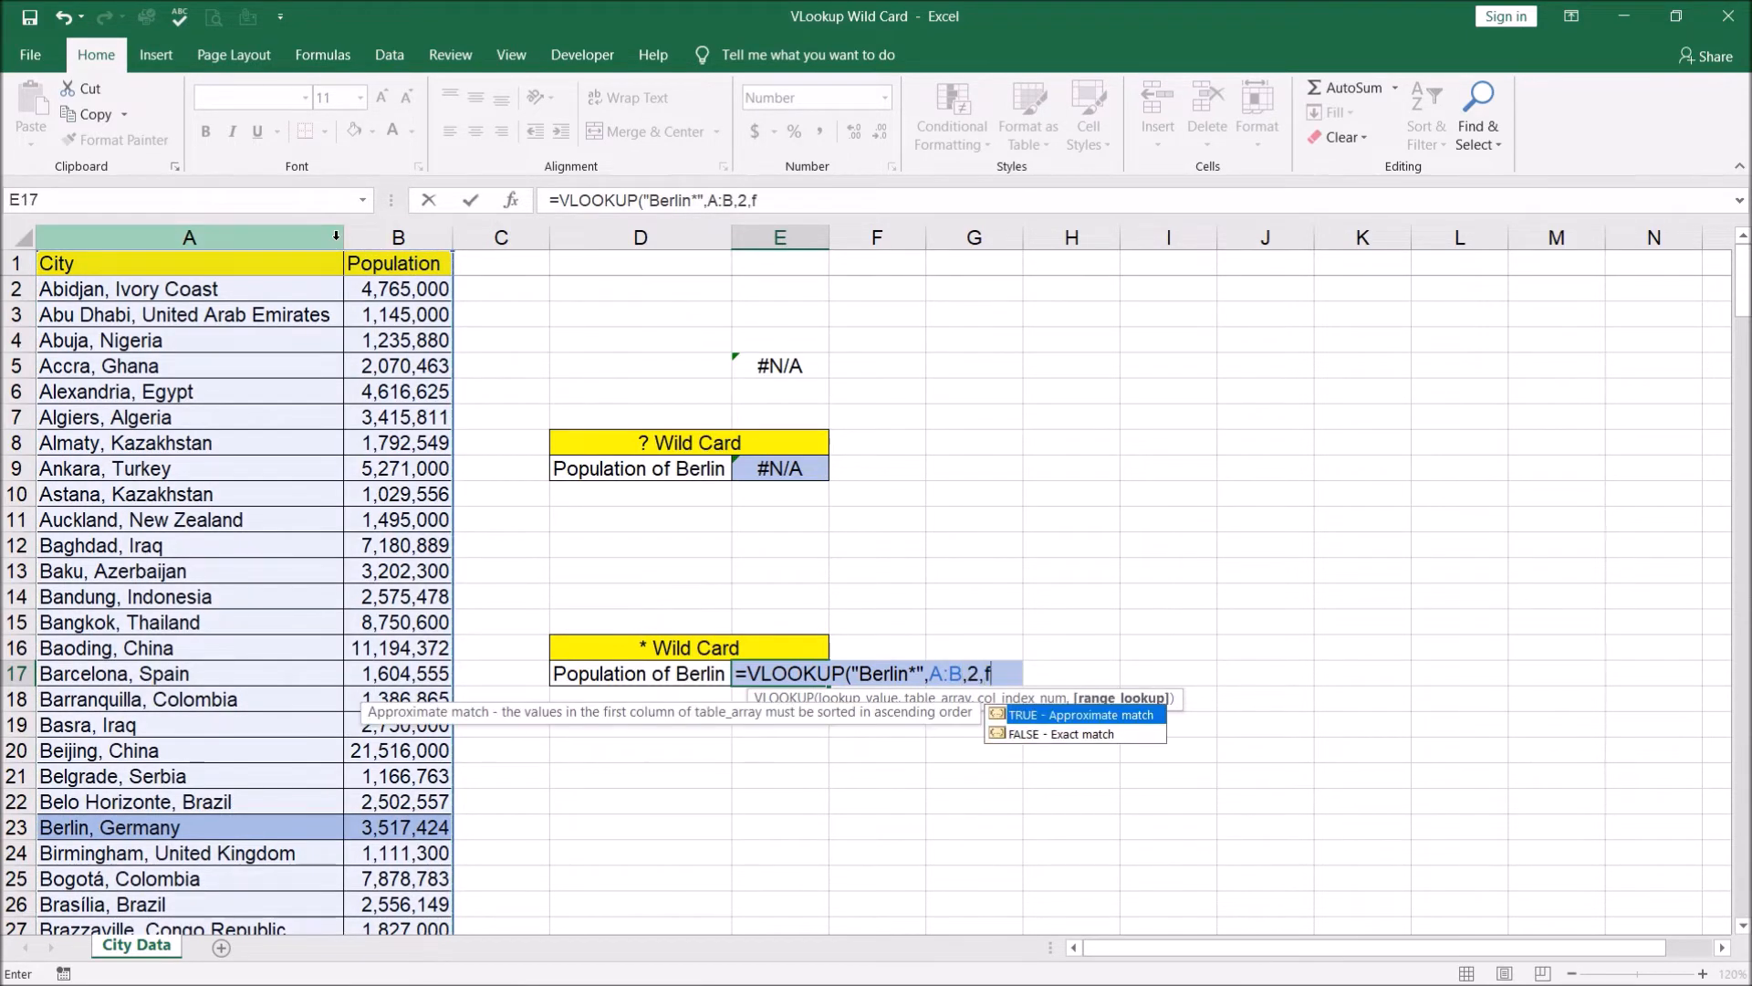
type("alse)")
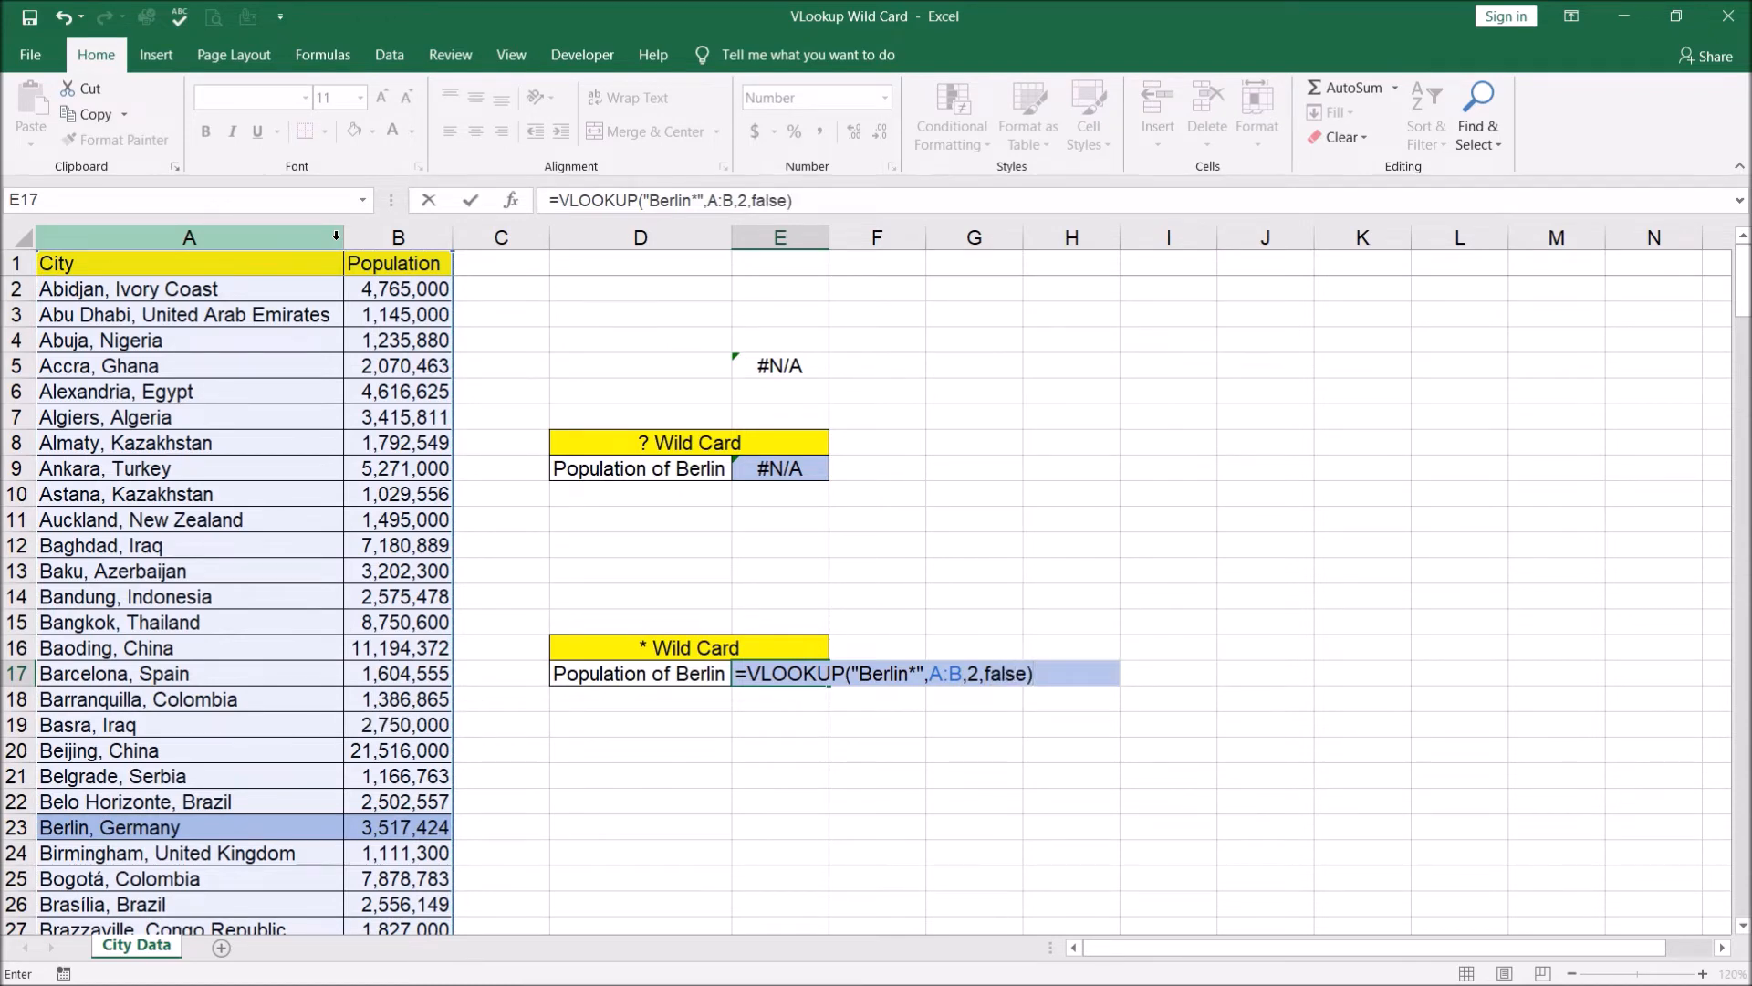
key("Return")
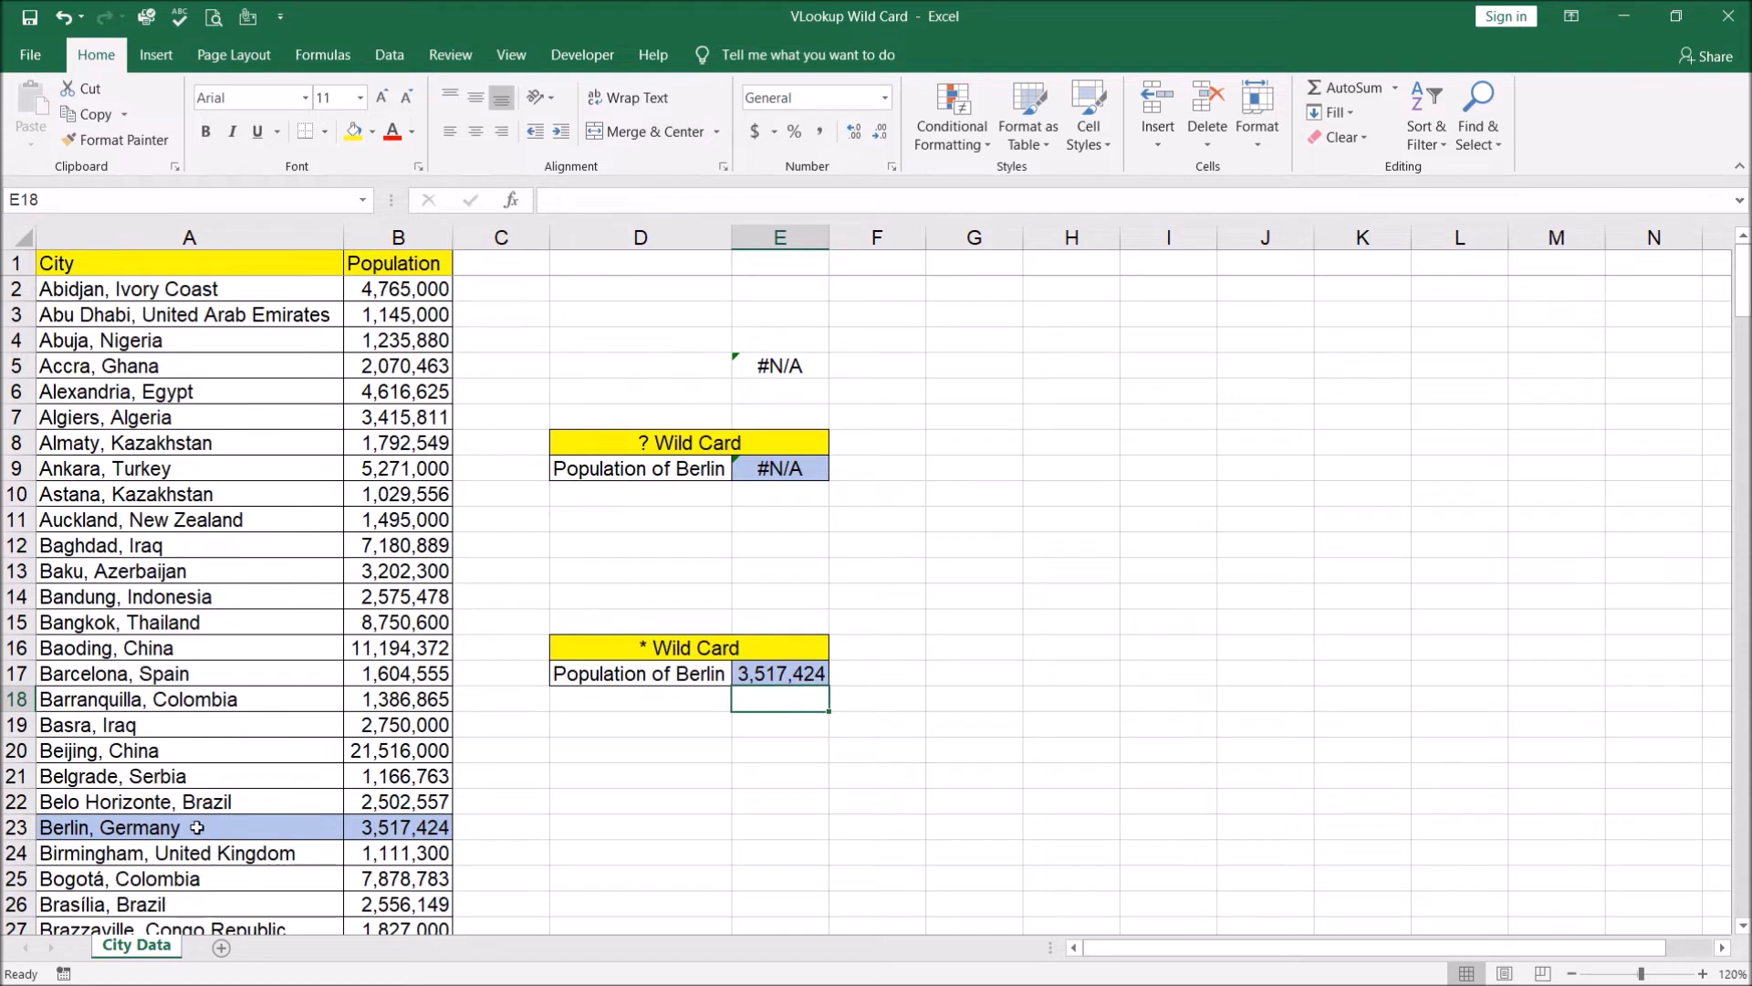
- Compare the text after "Berlin" in A23 and the longer entry in A3 with the * and ? wildcard lookups
left_click(136, 829)
left_click(778, 667)
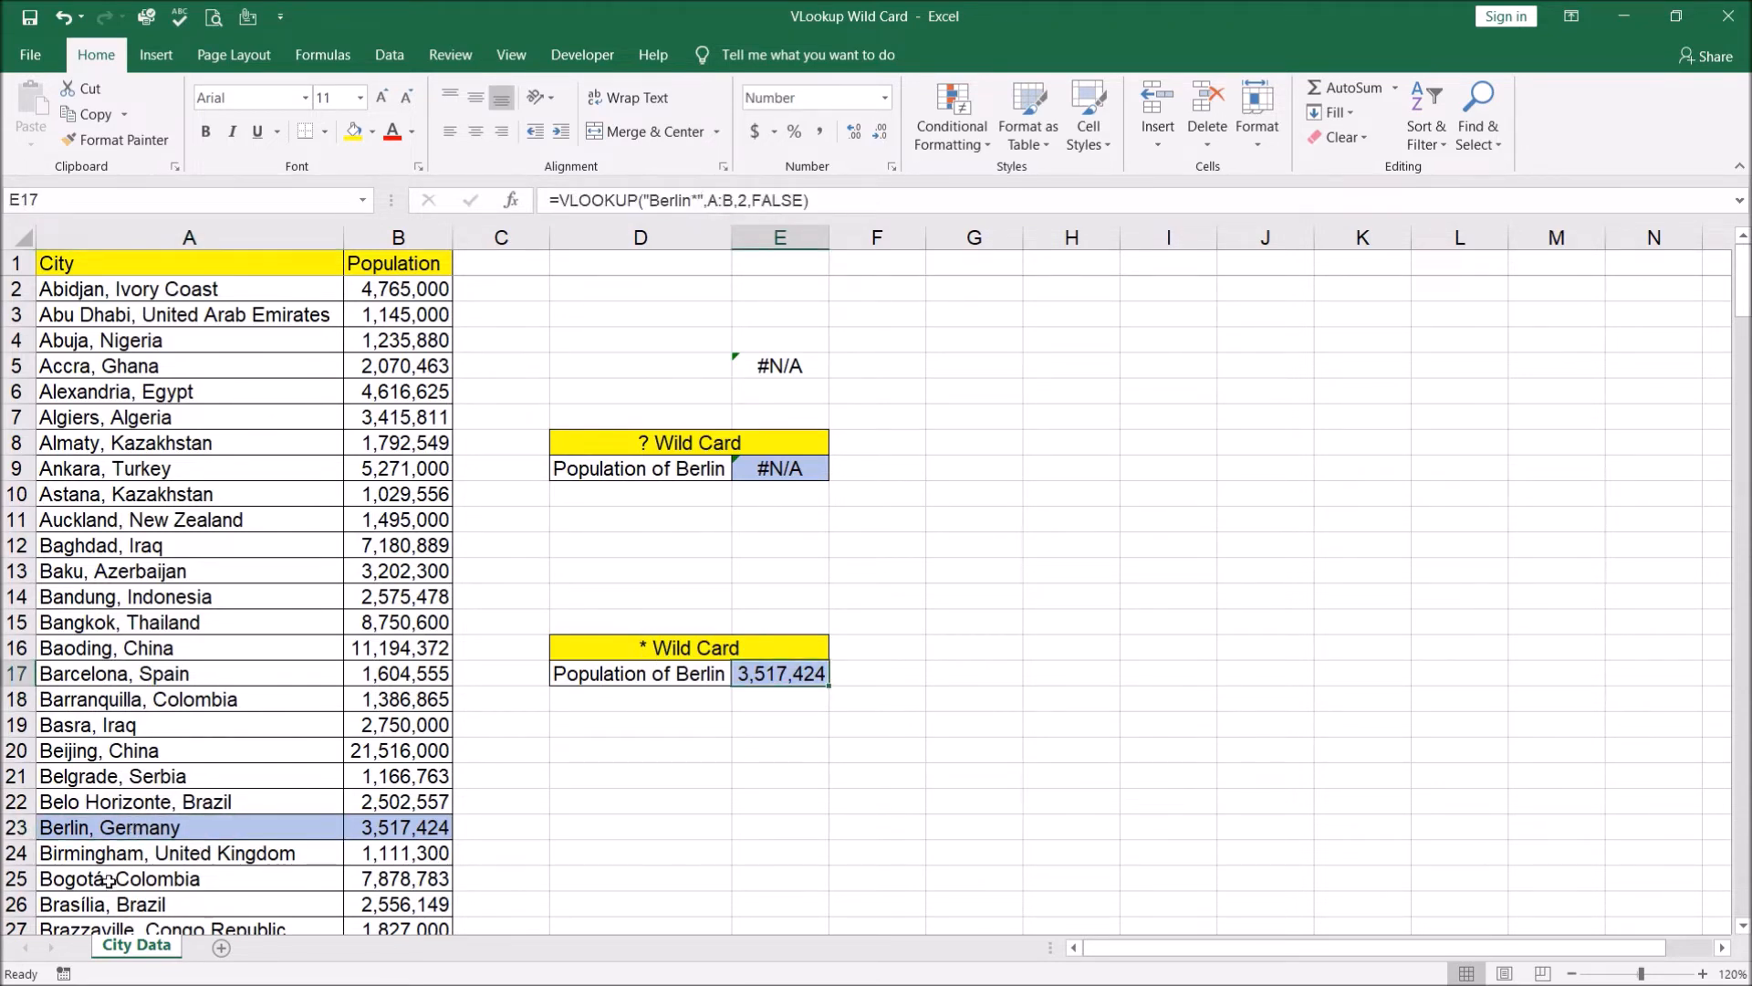
left_click(92, 834)
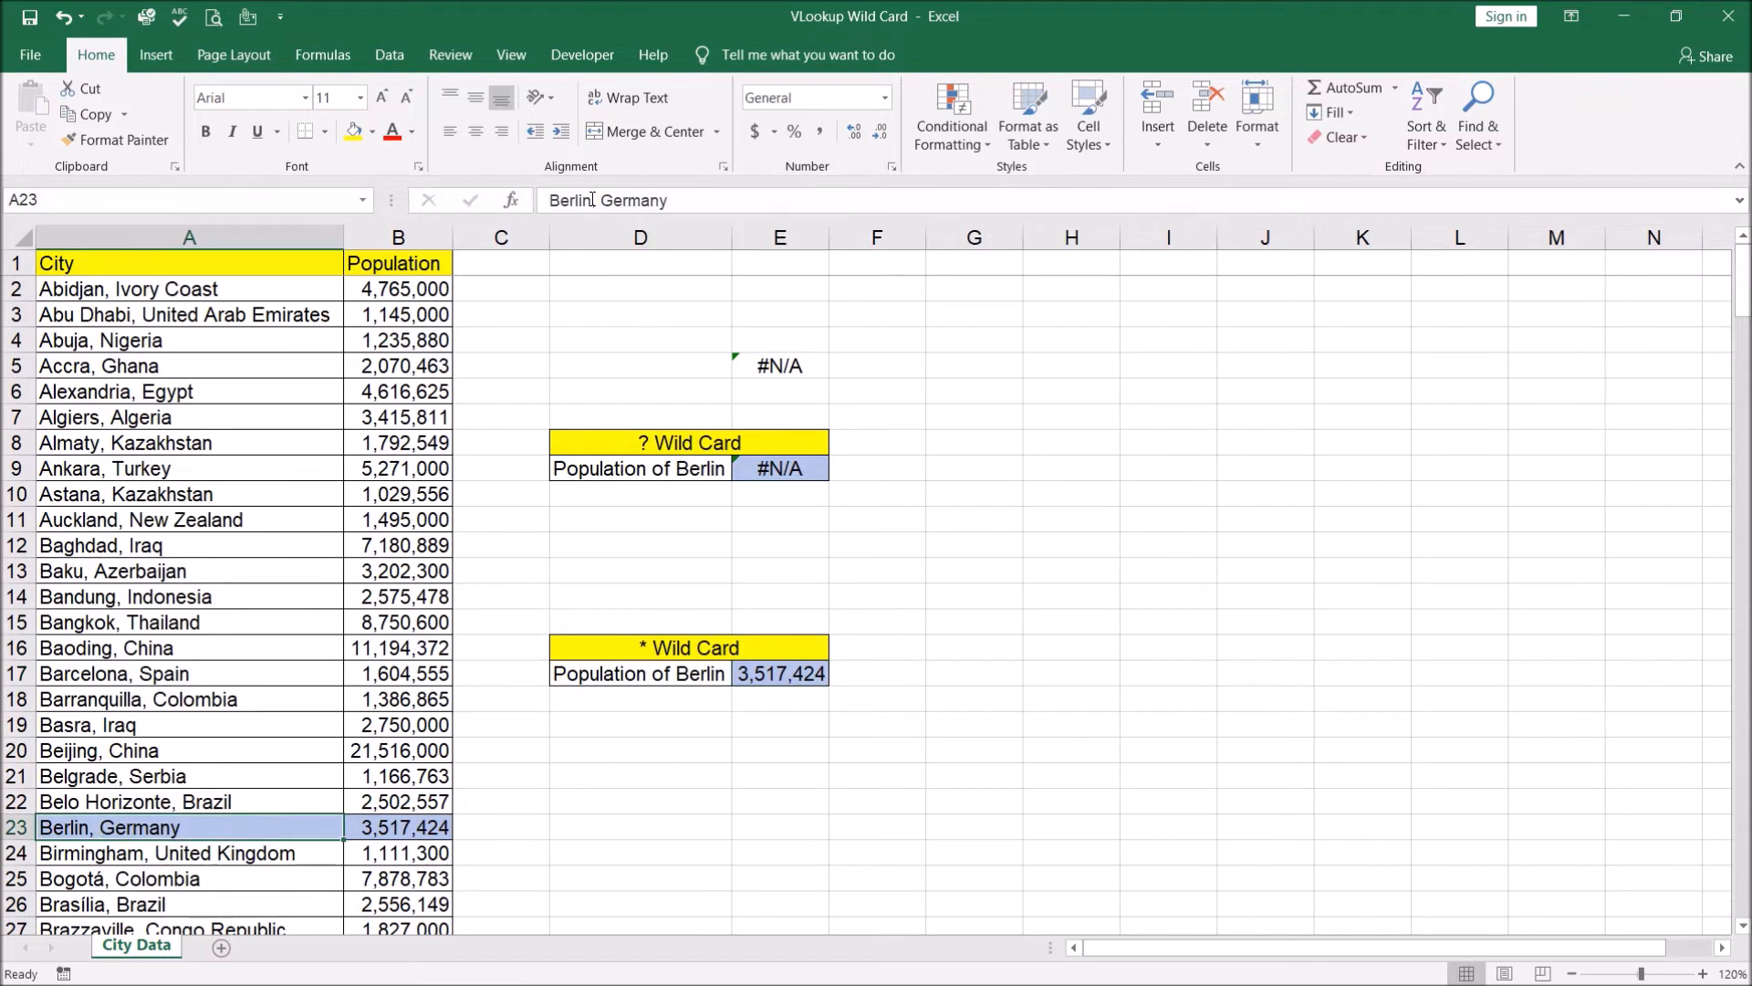
left_click_drag(598, 200, 761, 198)
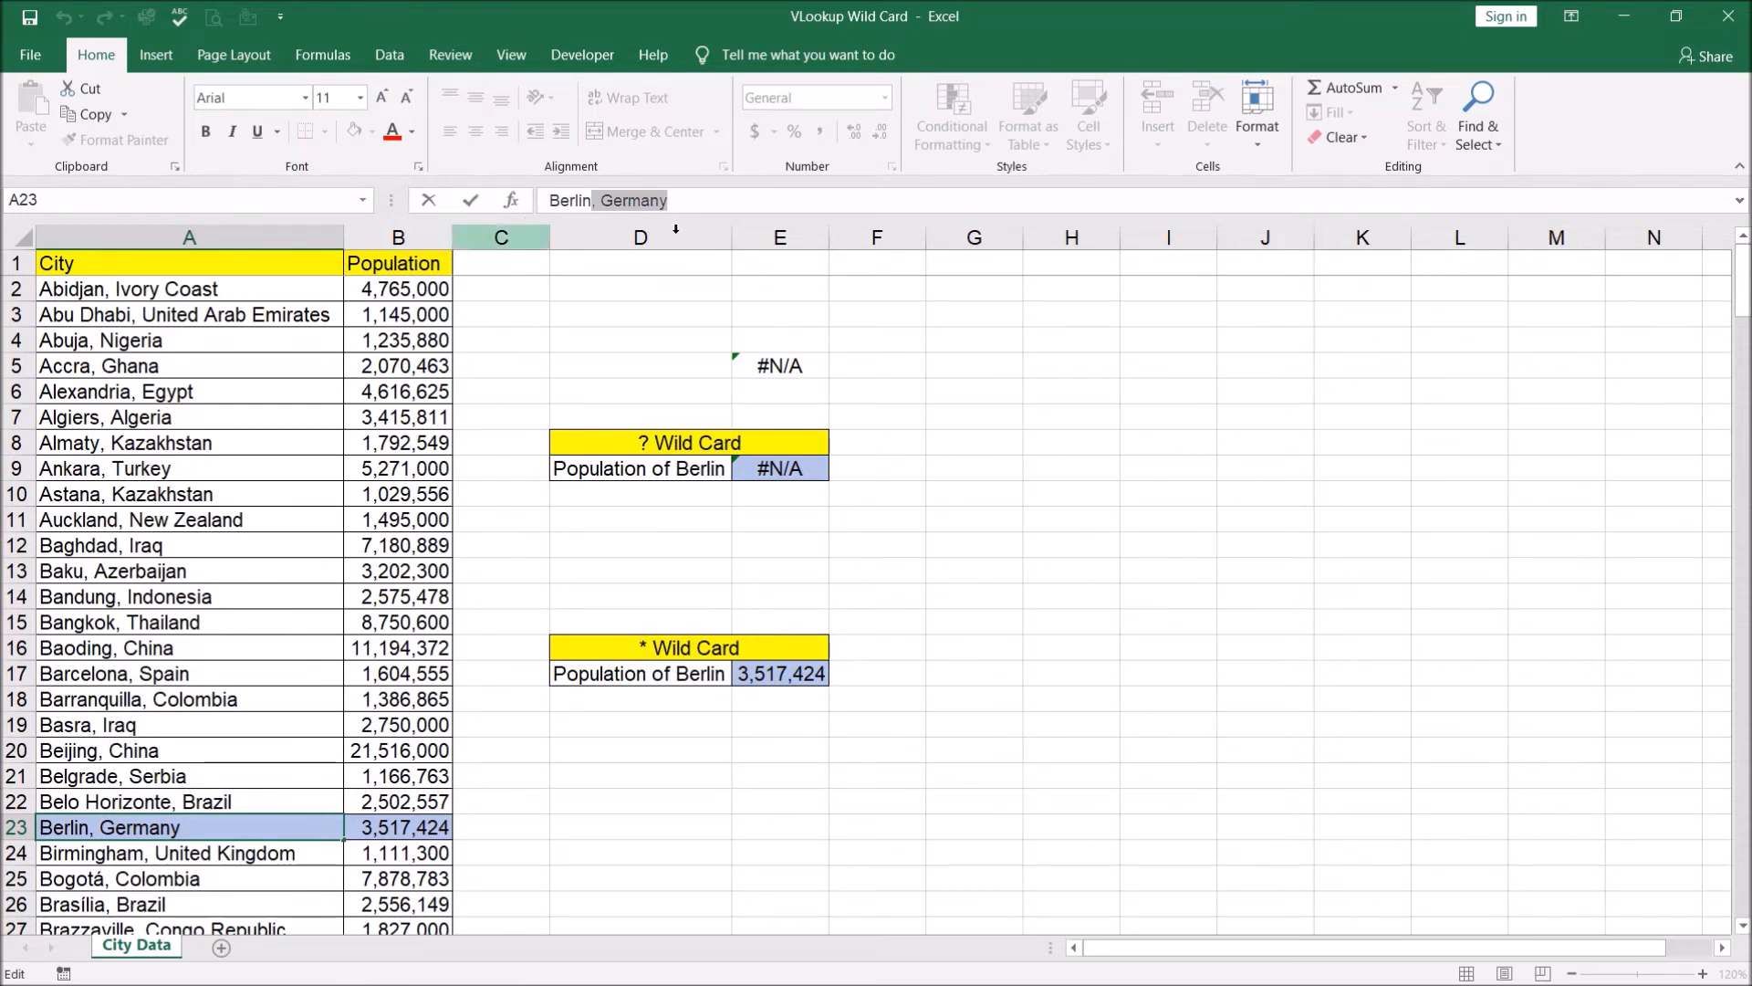
left_click(793, 466)
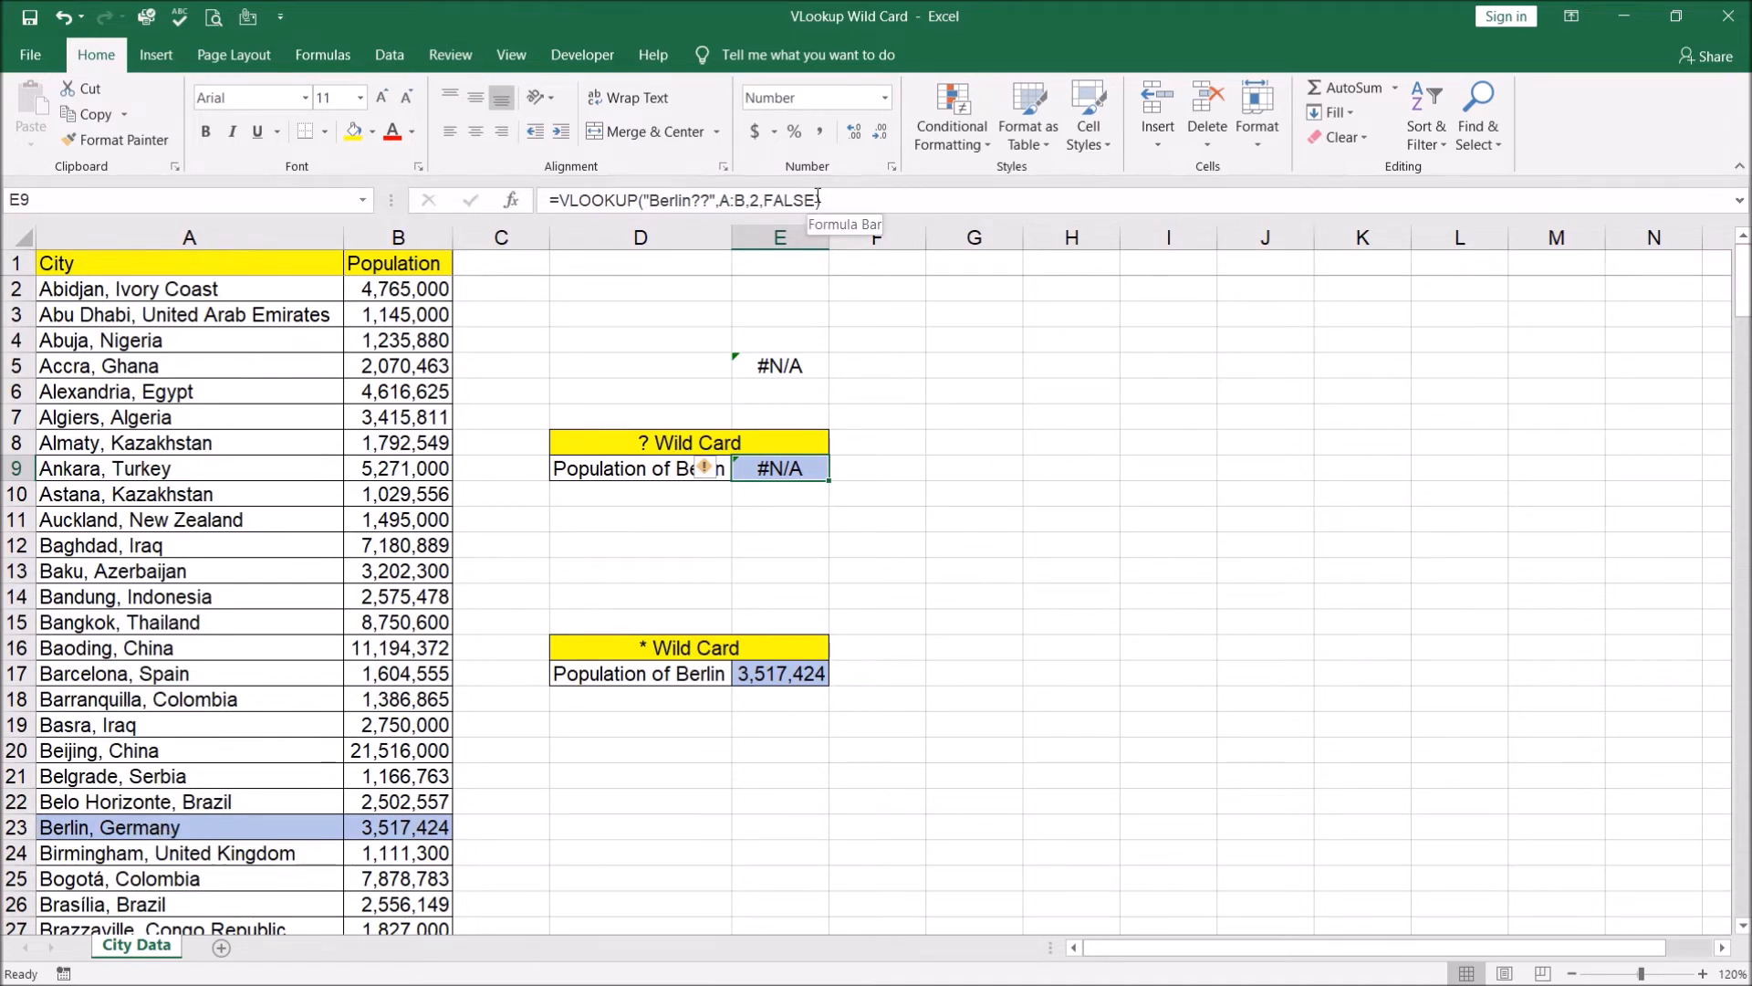
left_click(189, 314)
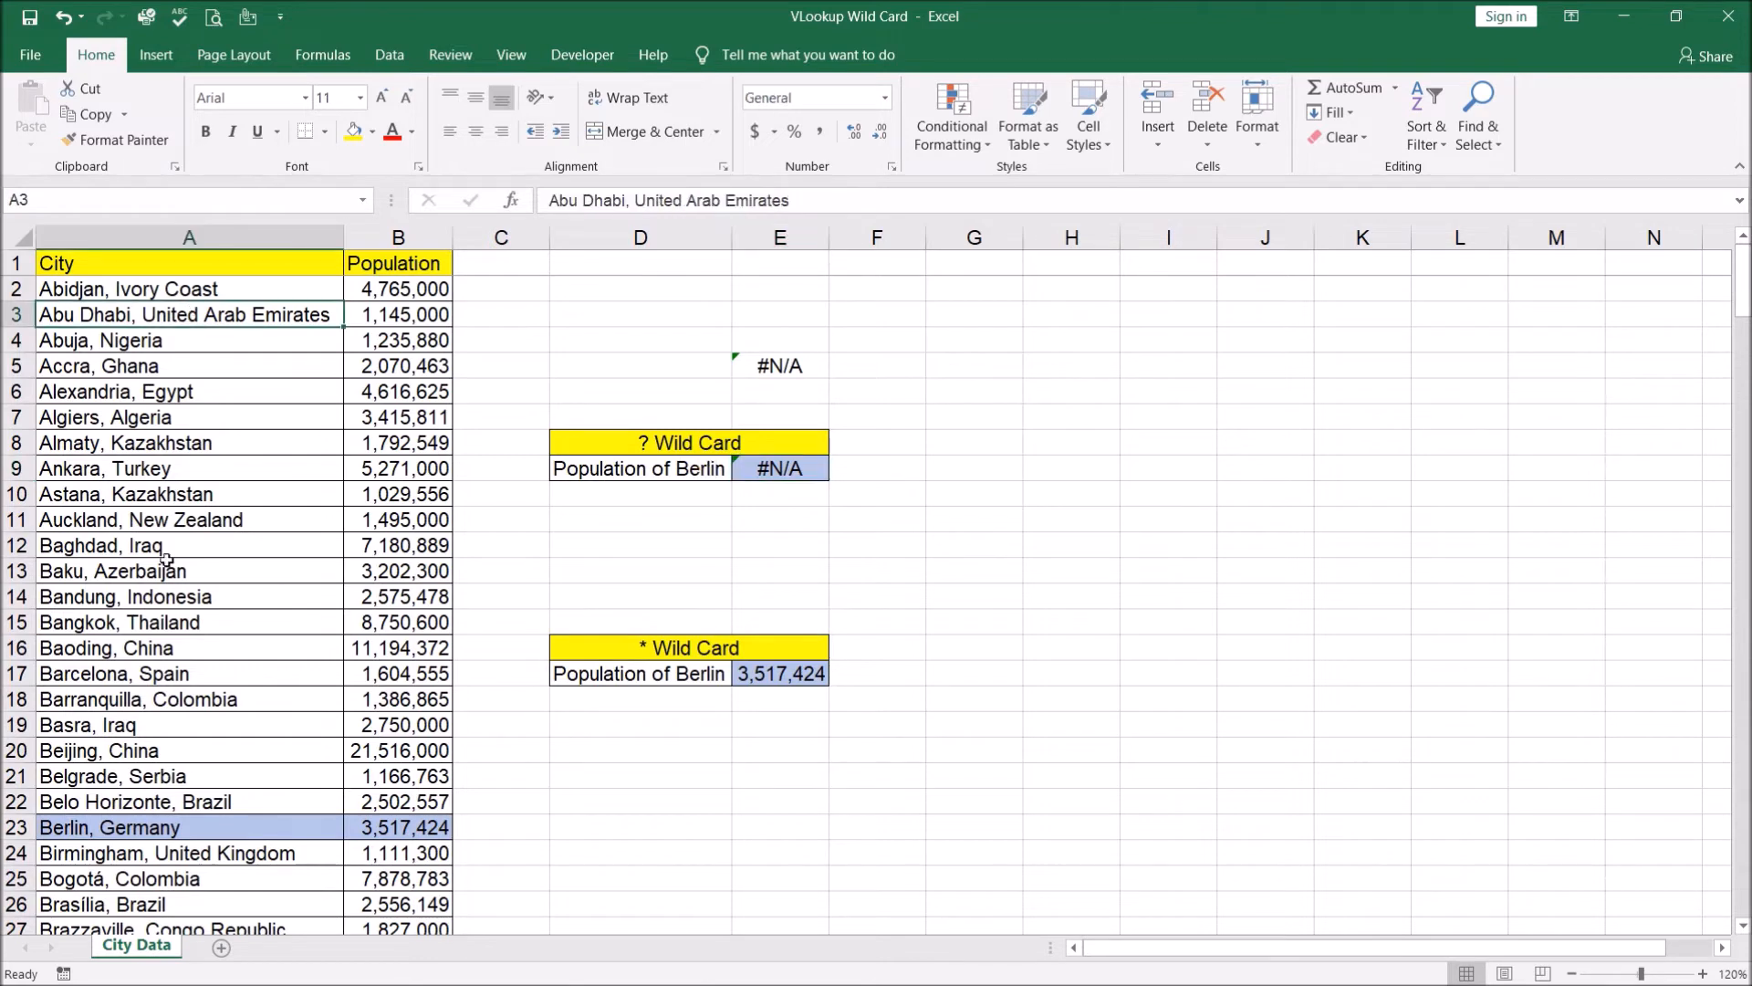
left_click(190, 824)
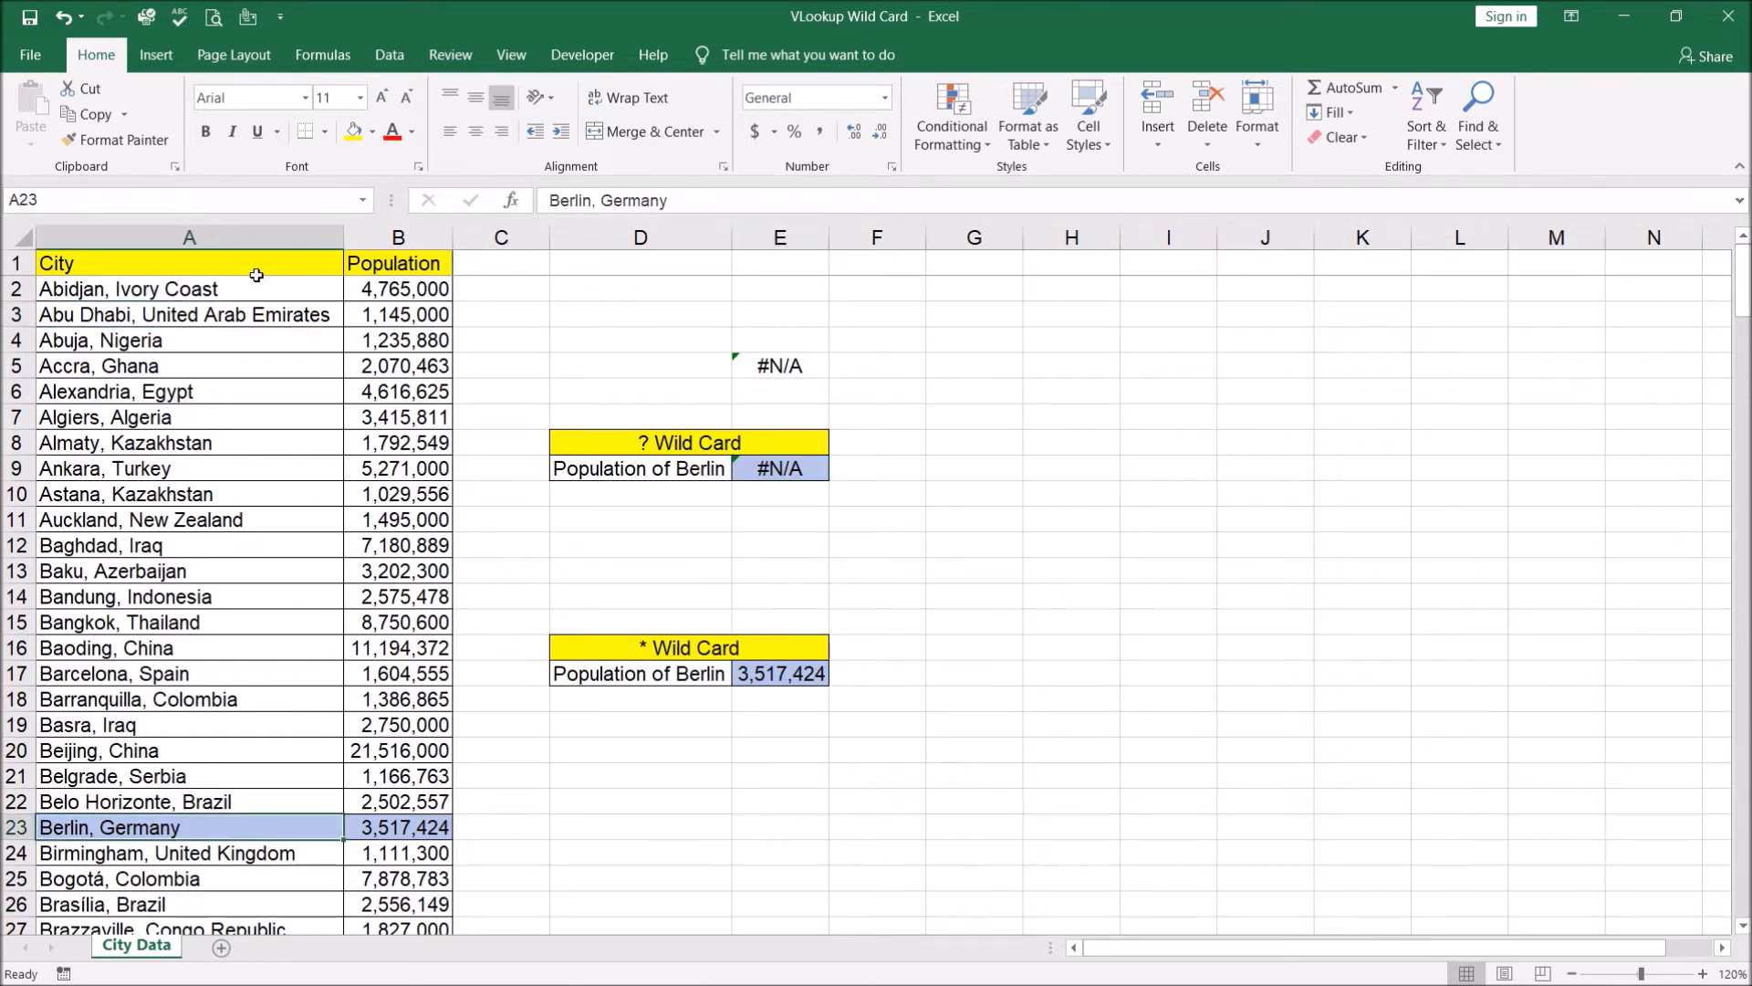
left_click(243, 313)
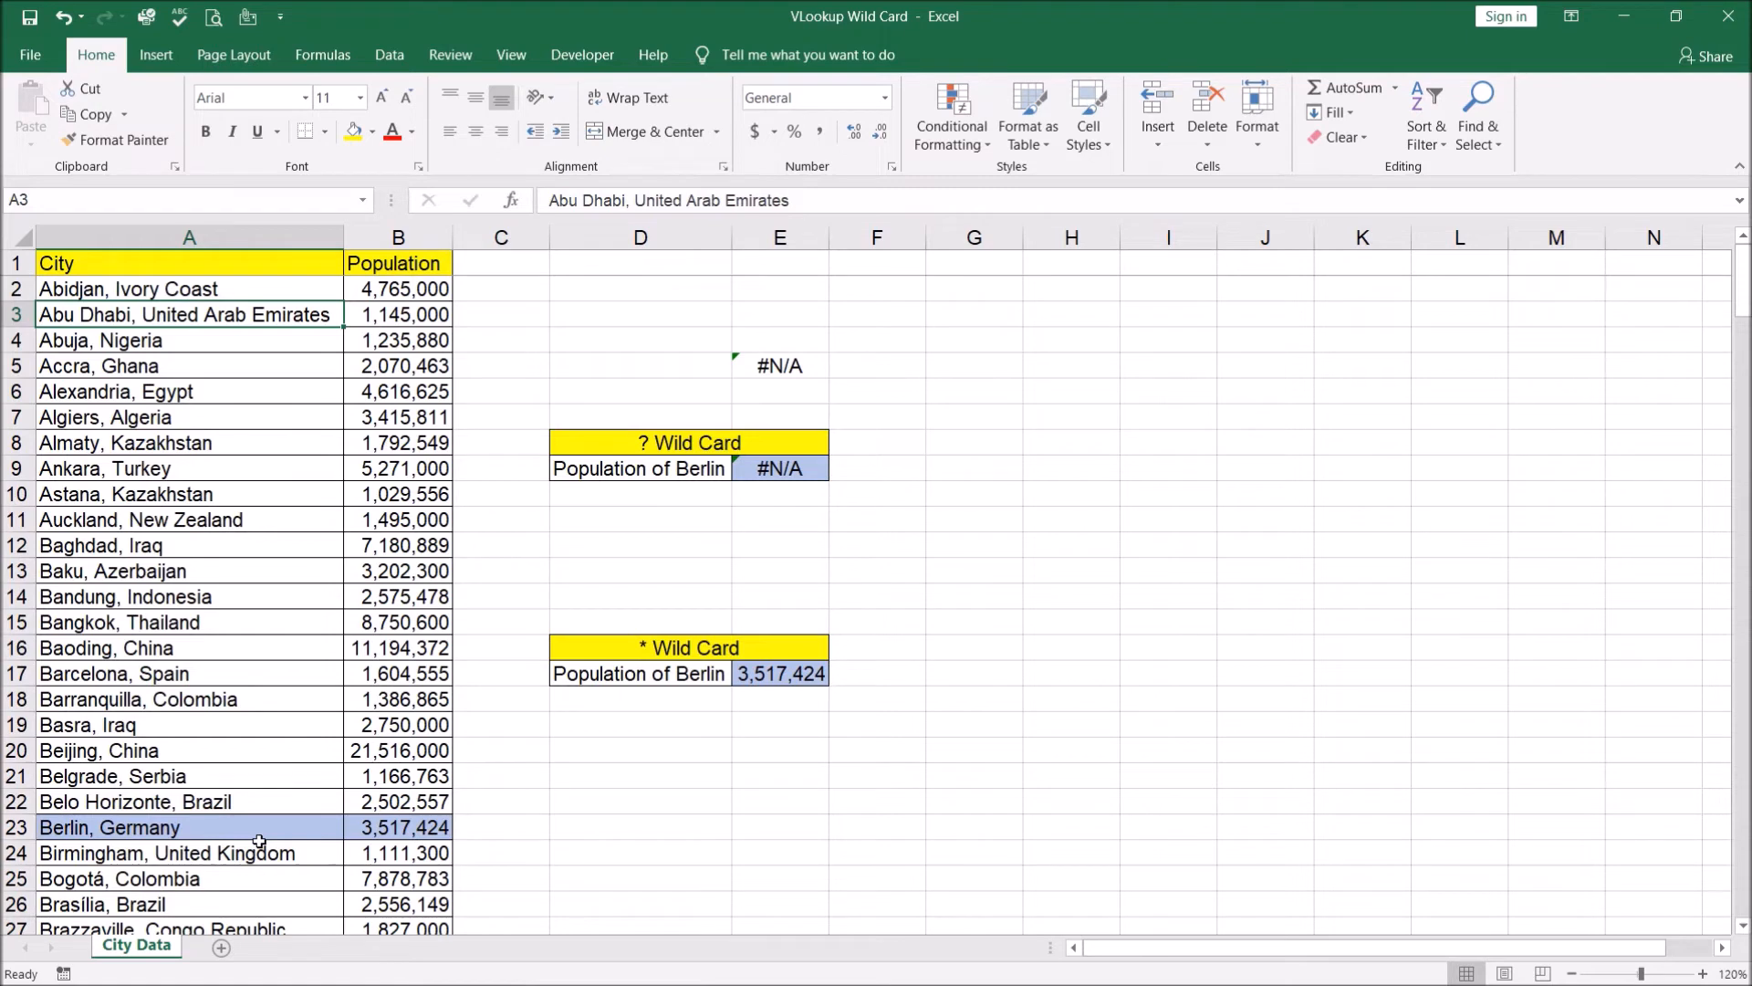
left_click(831, 478)
left_click(676, 446)
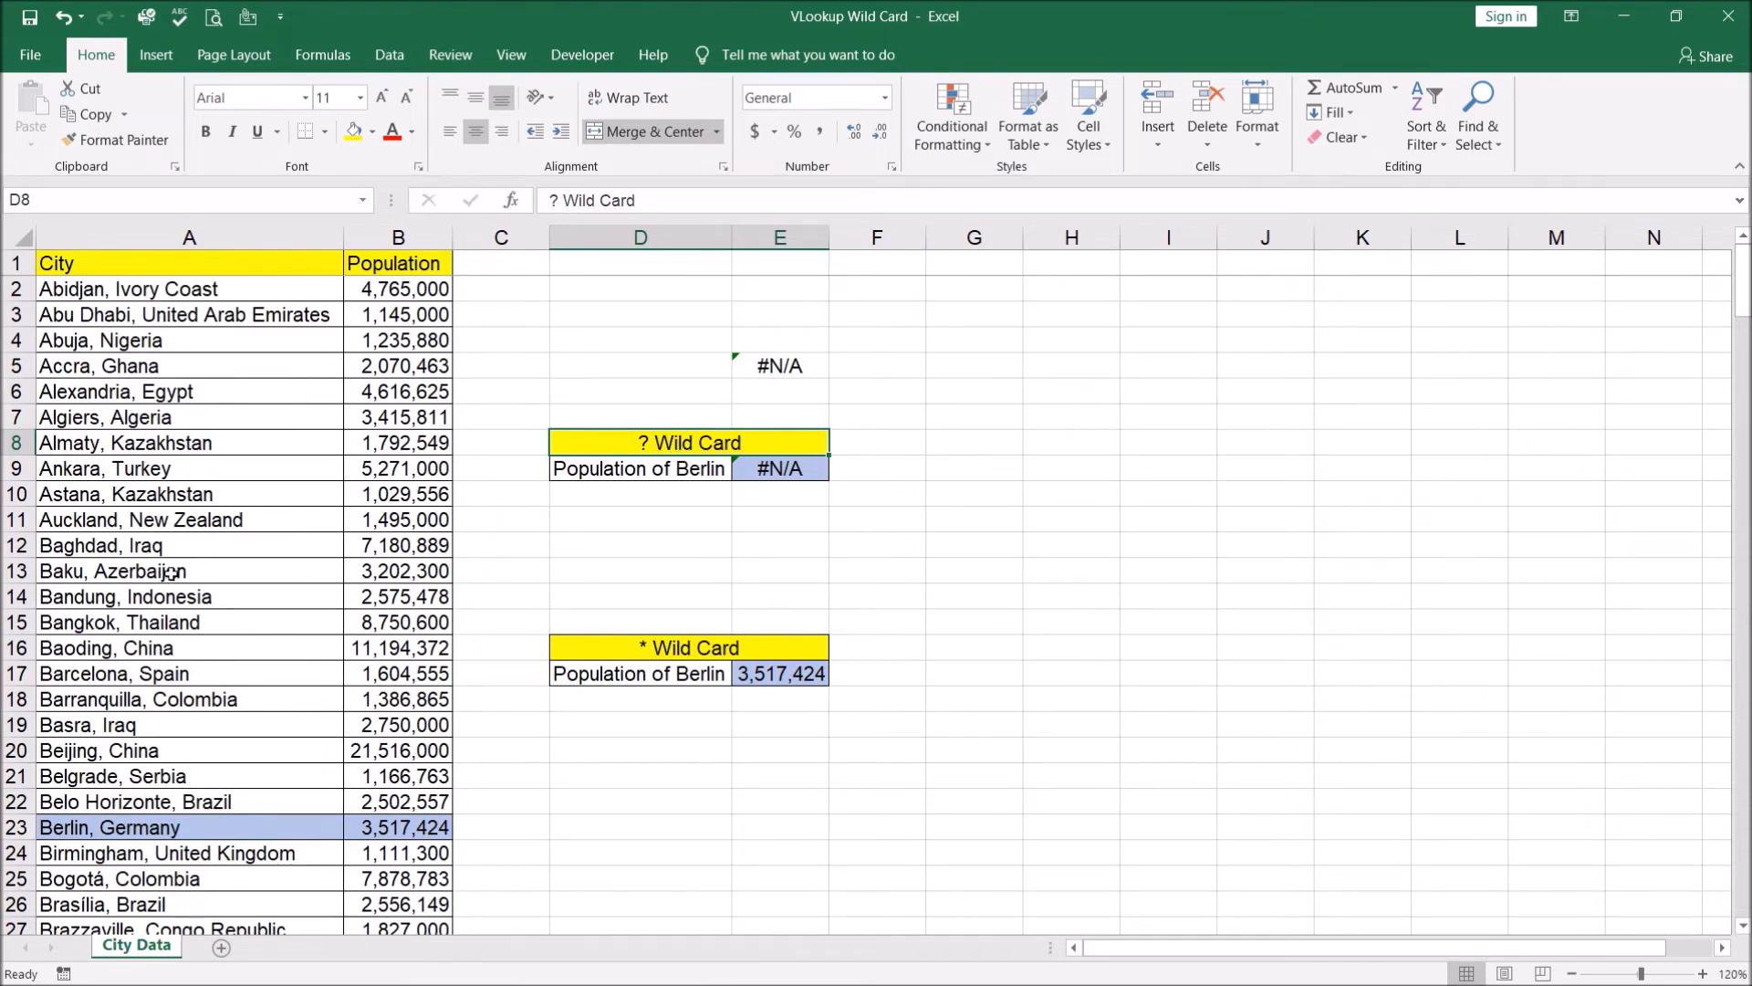
left_click(660, 651)
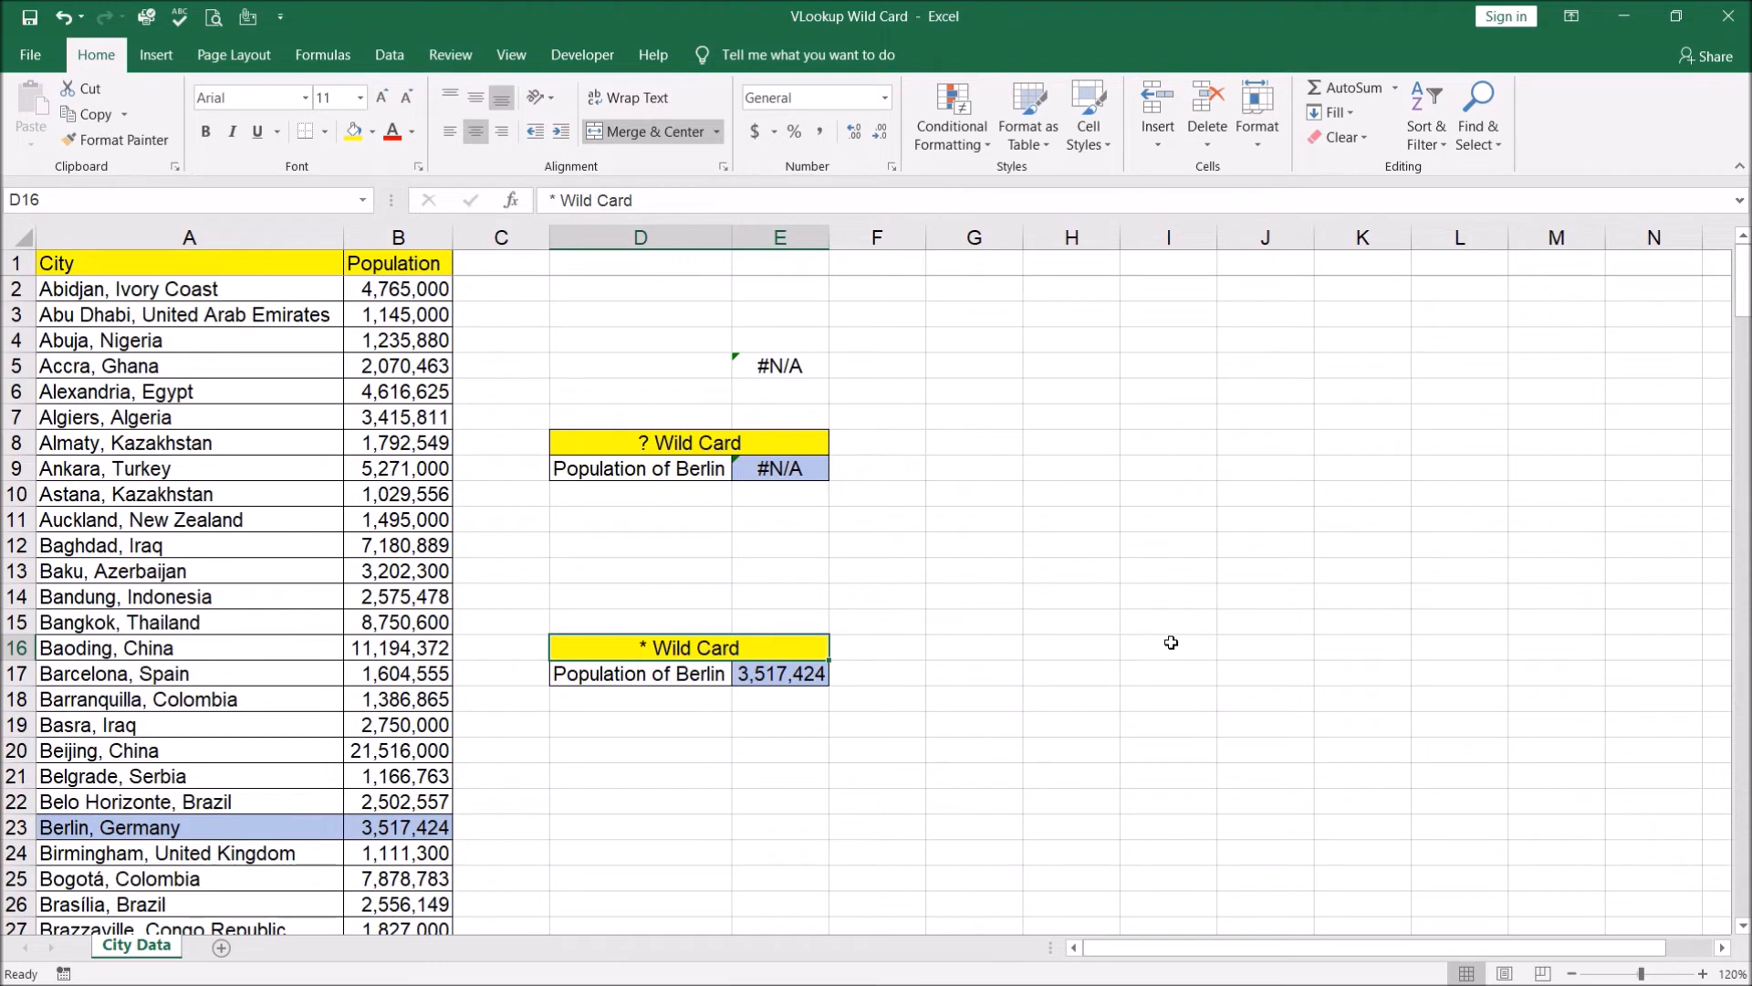
- Try the E9 lookup with nine ? wildcards after "Berlin", and undo that change
left_click(764, 469)
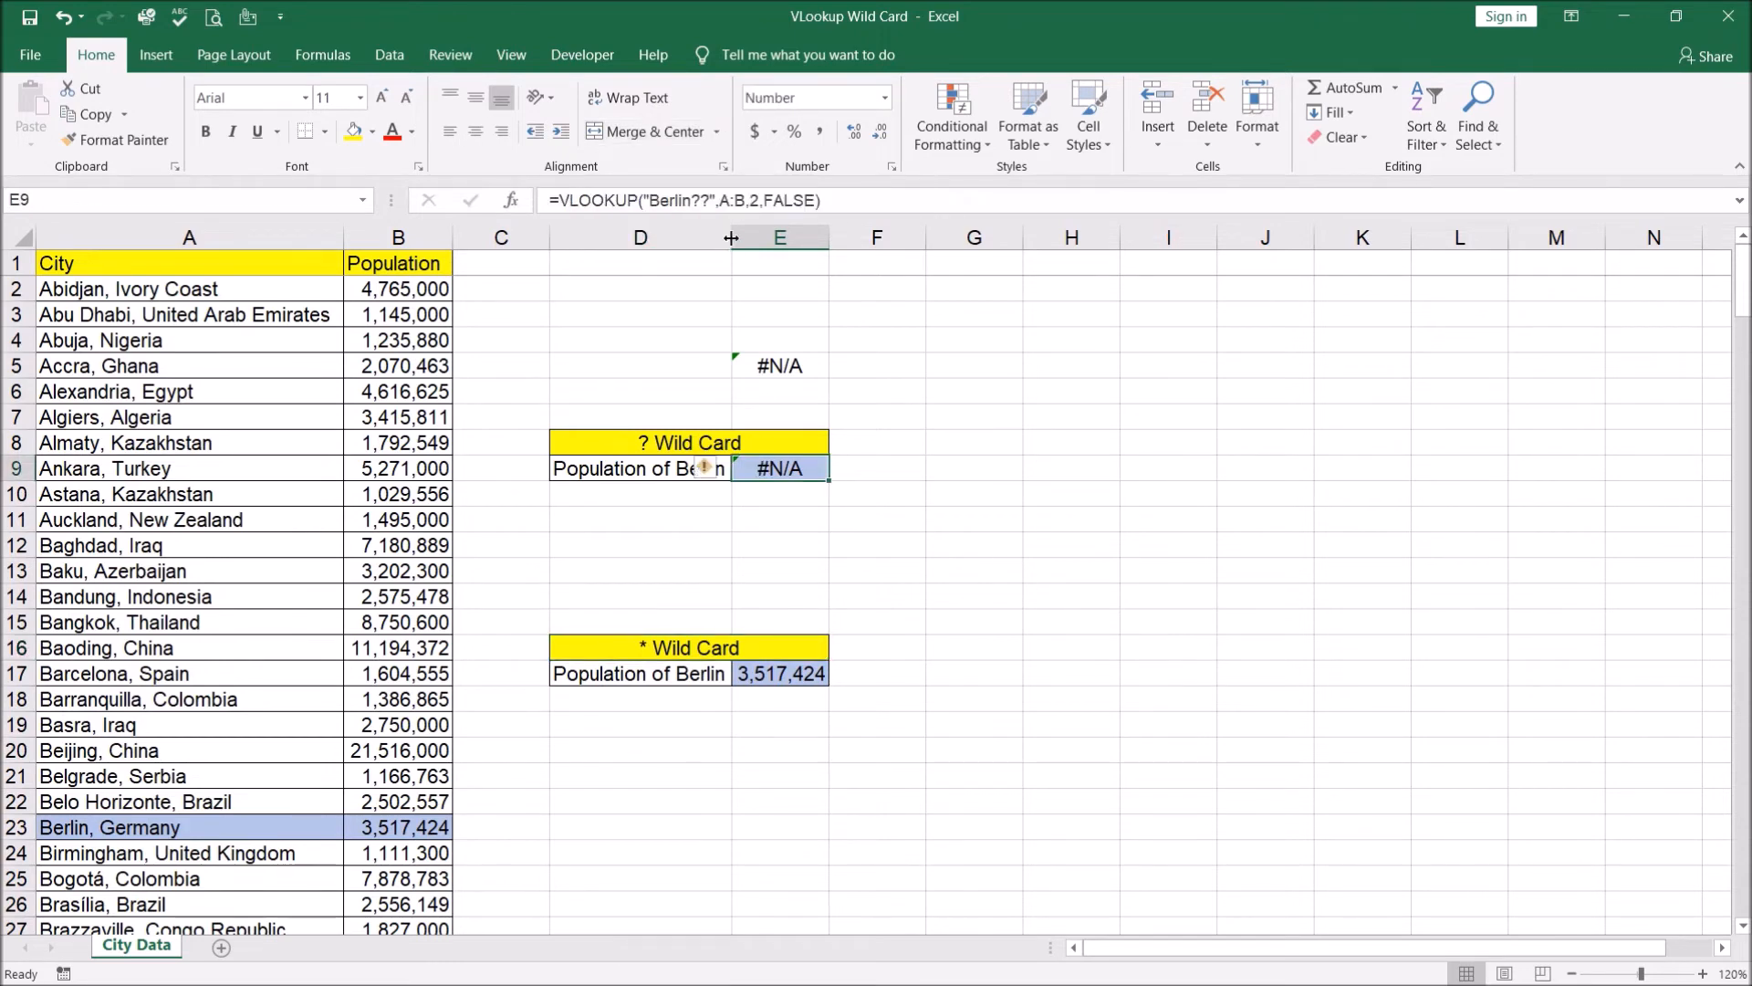
left_click(711, 200)
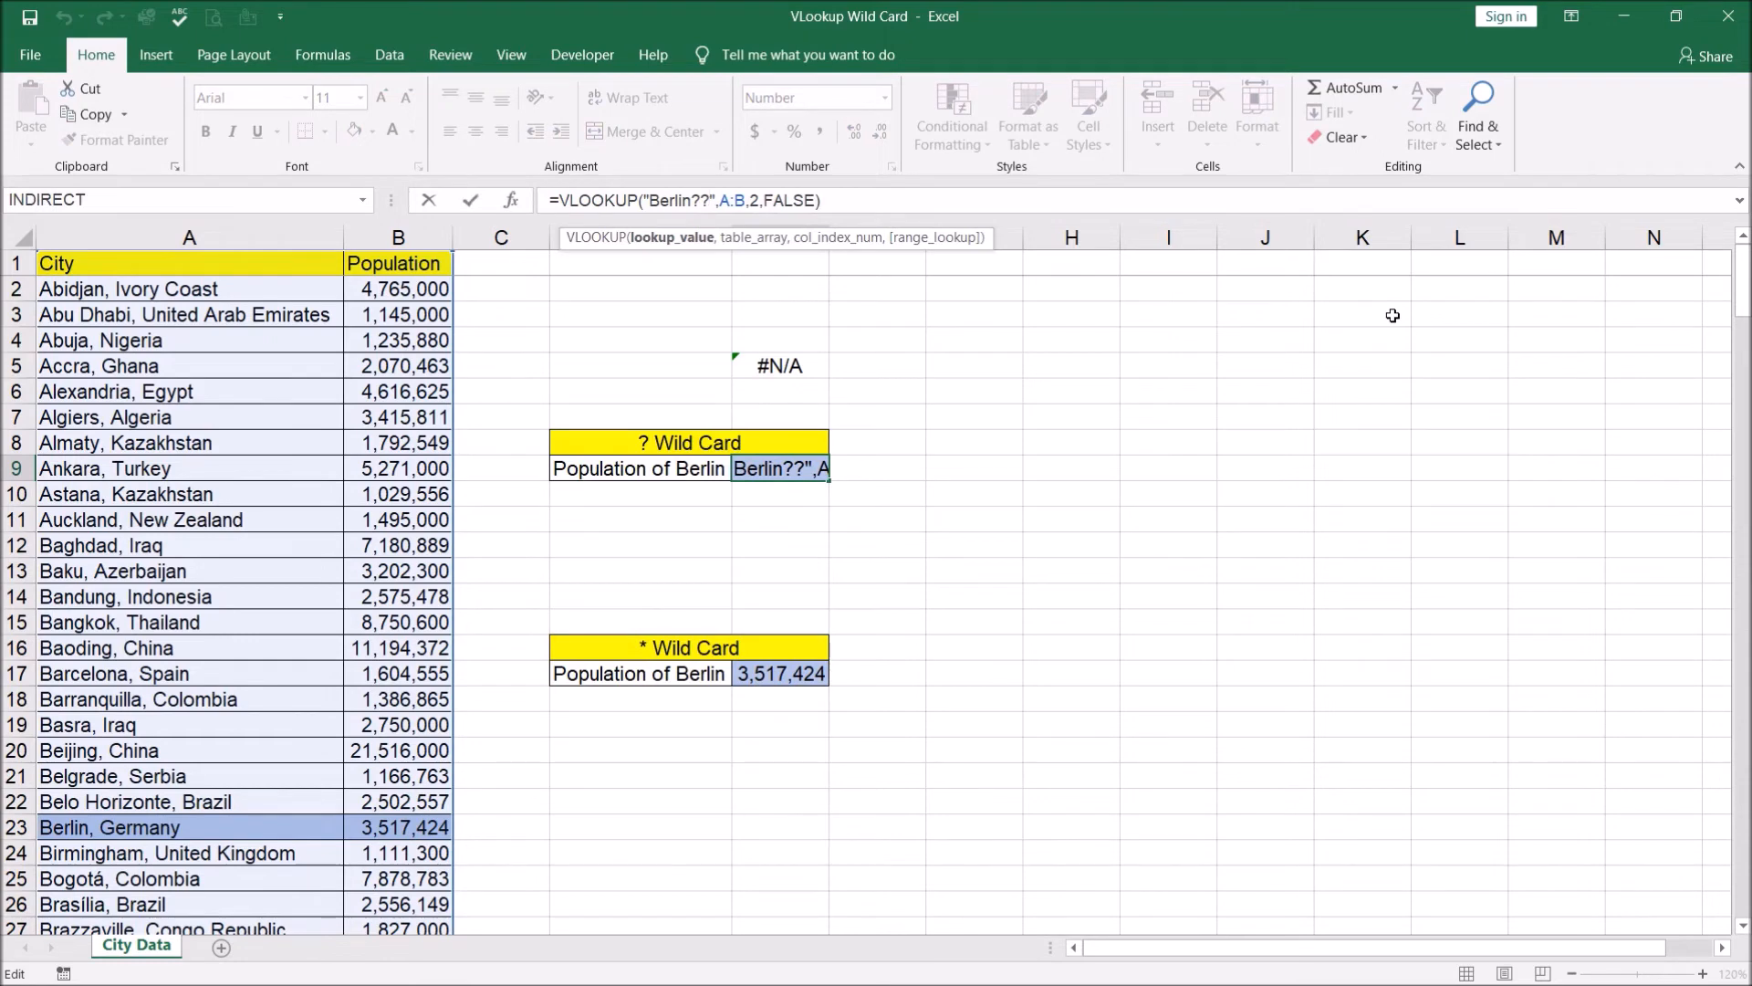
type("????")
type("?????")
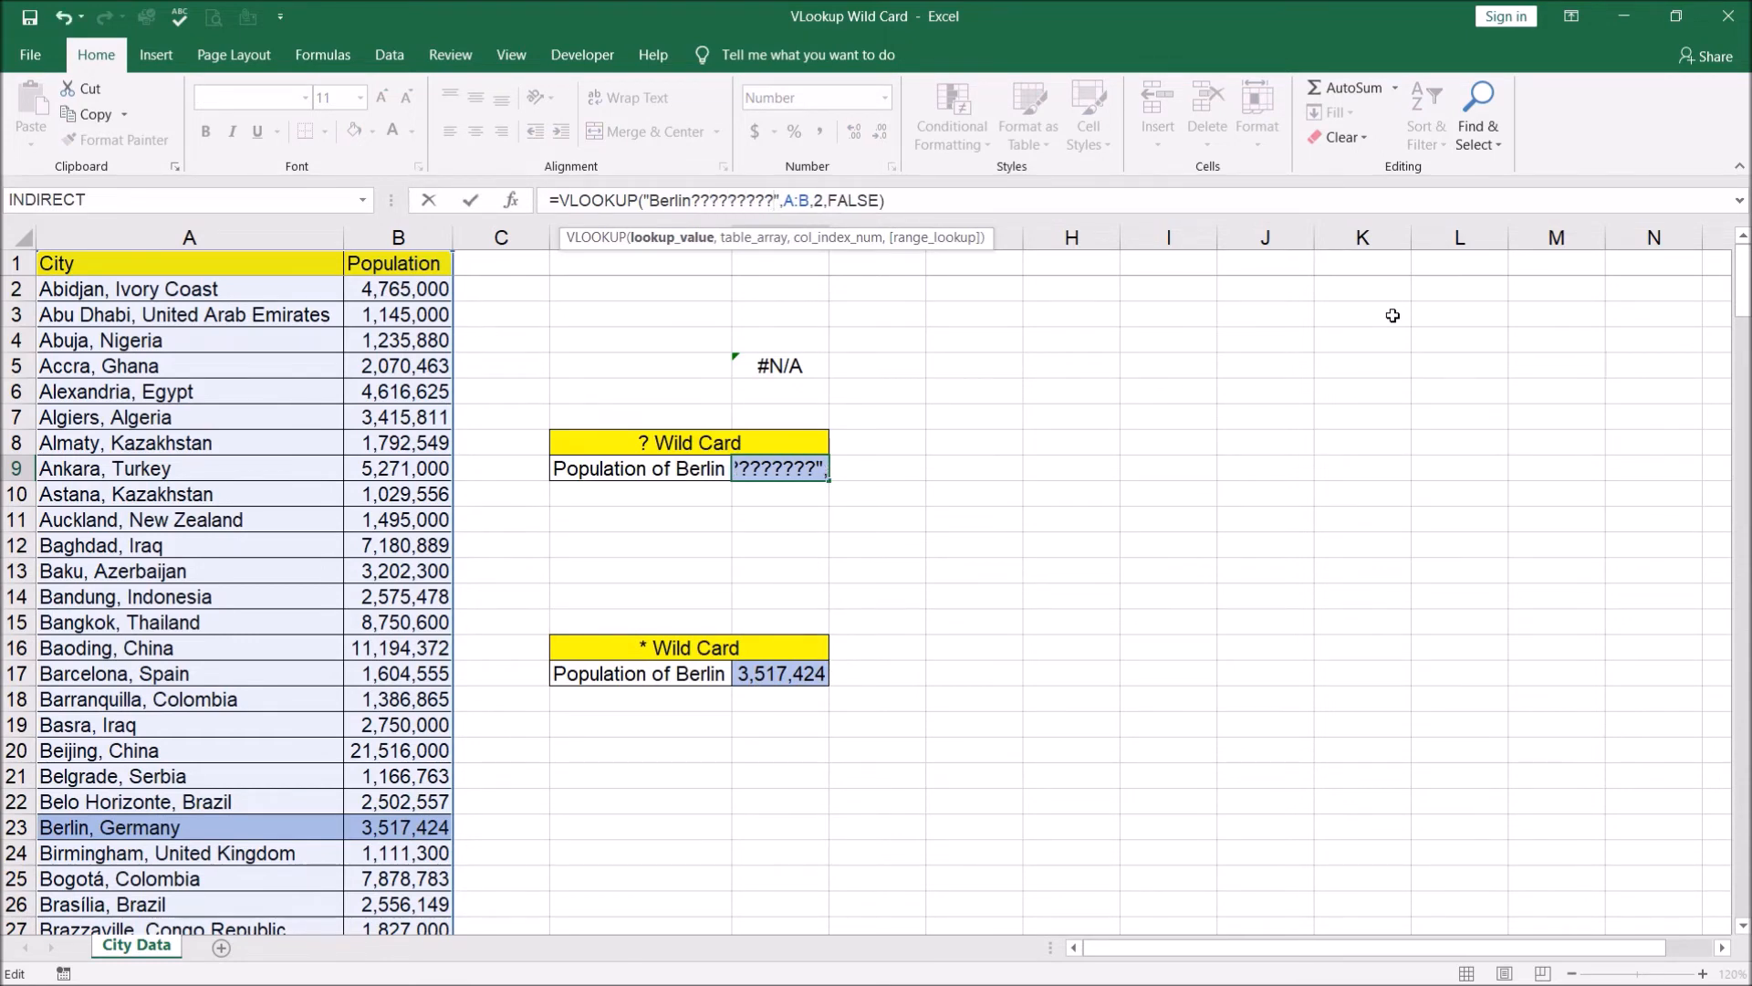
key("ctrl+Return")
key("Return")
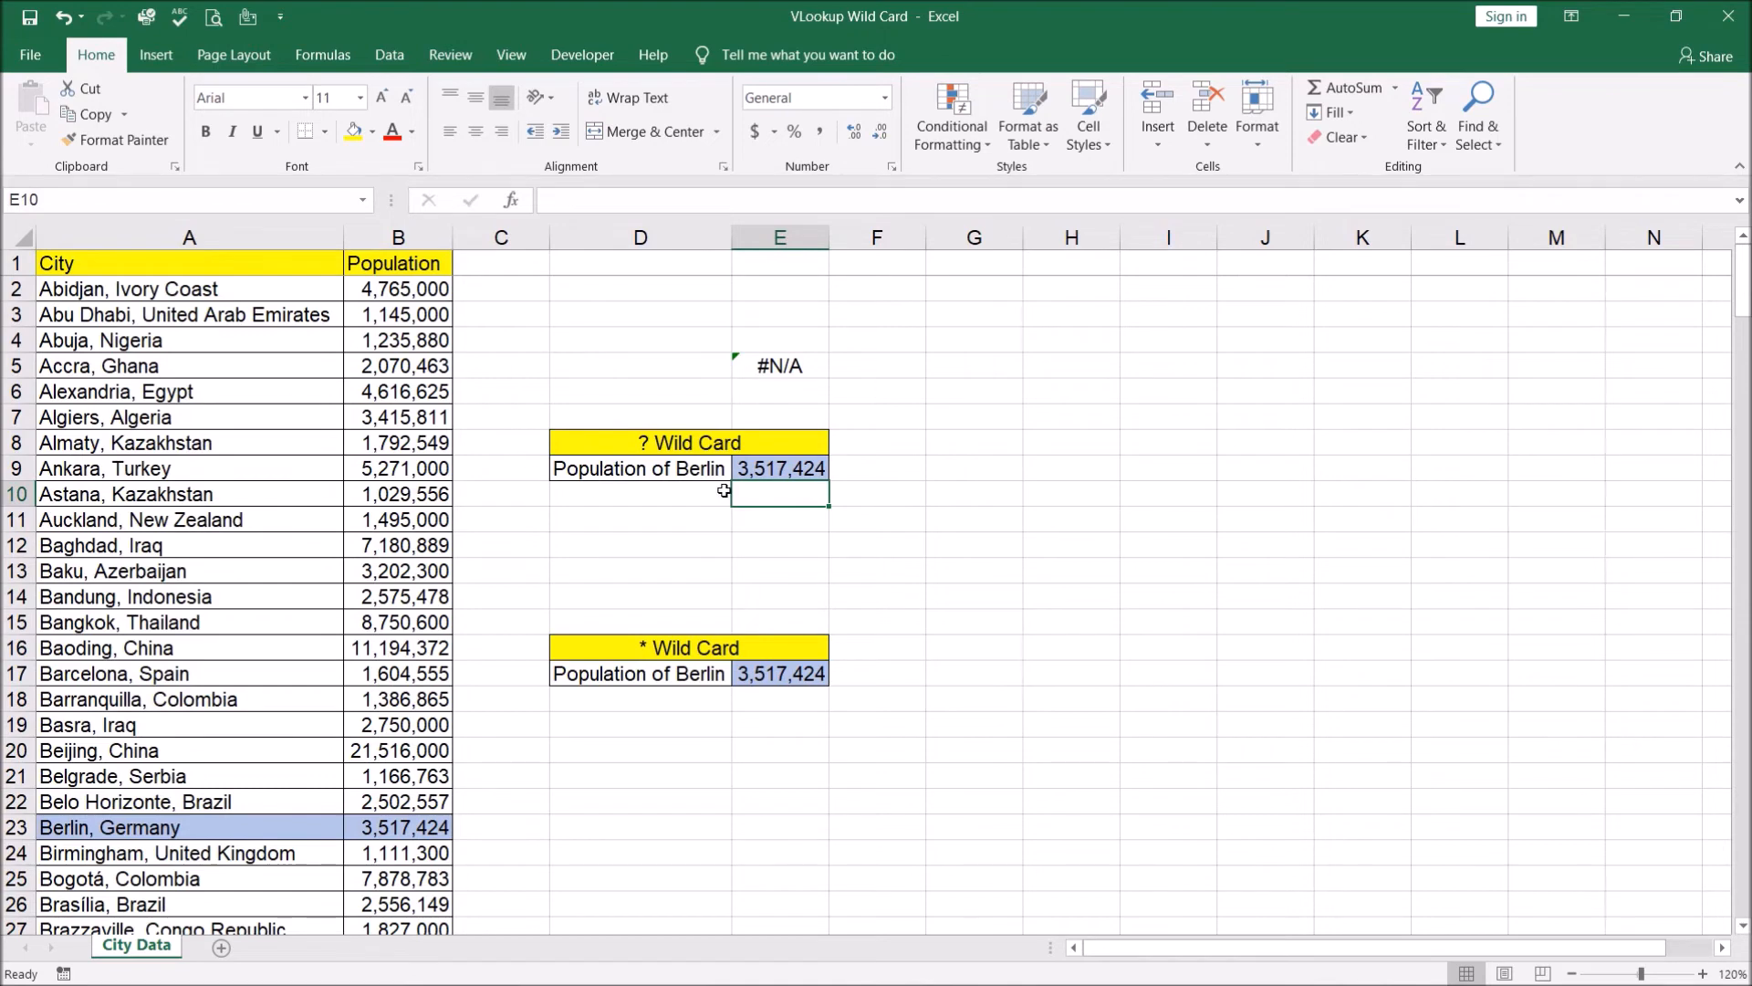
left_click(780, 466)
key("ctrl+z")
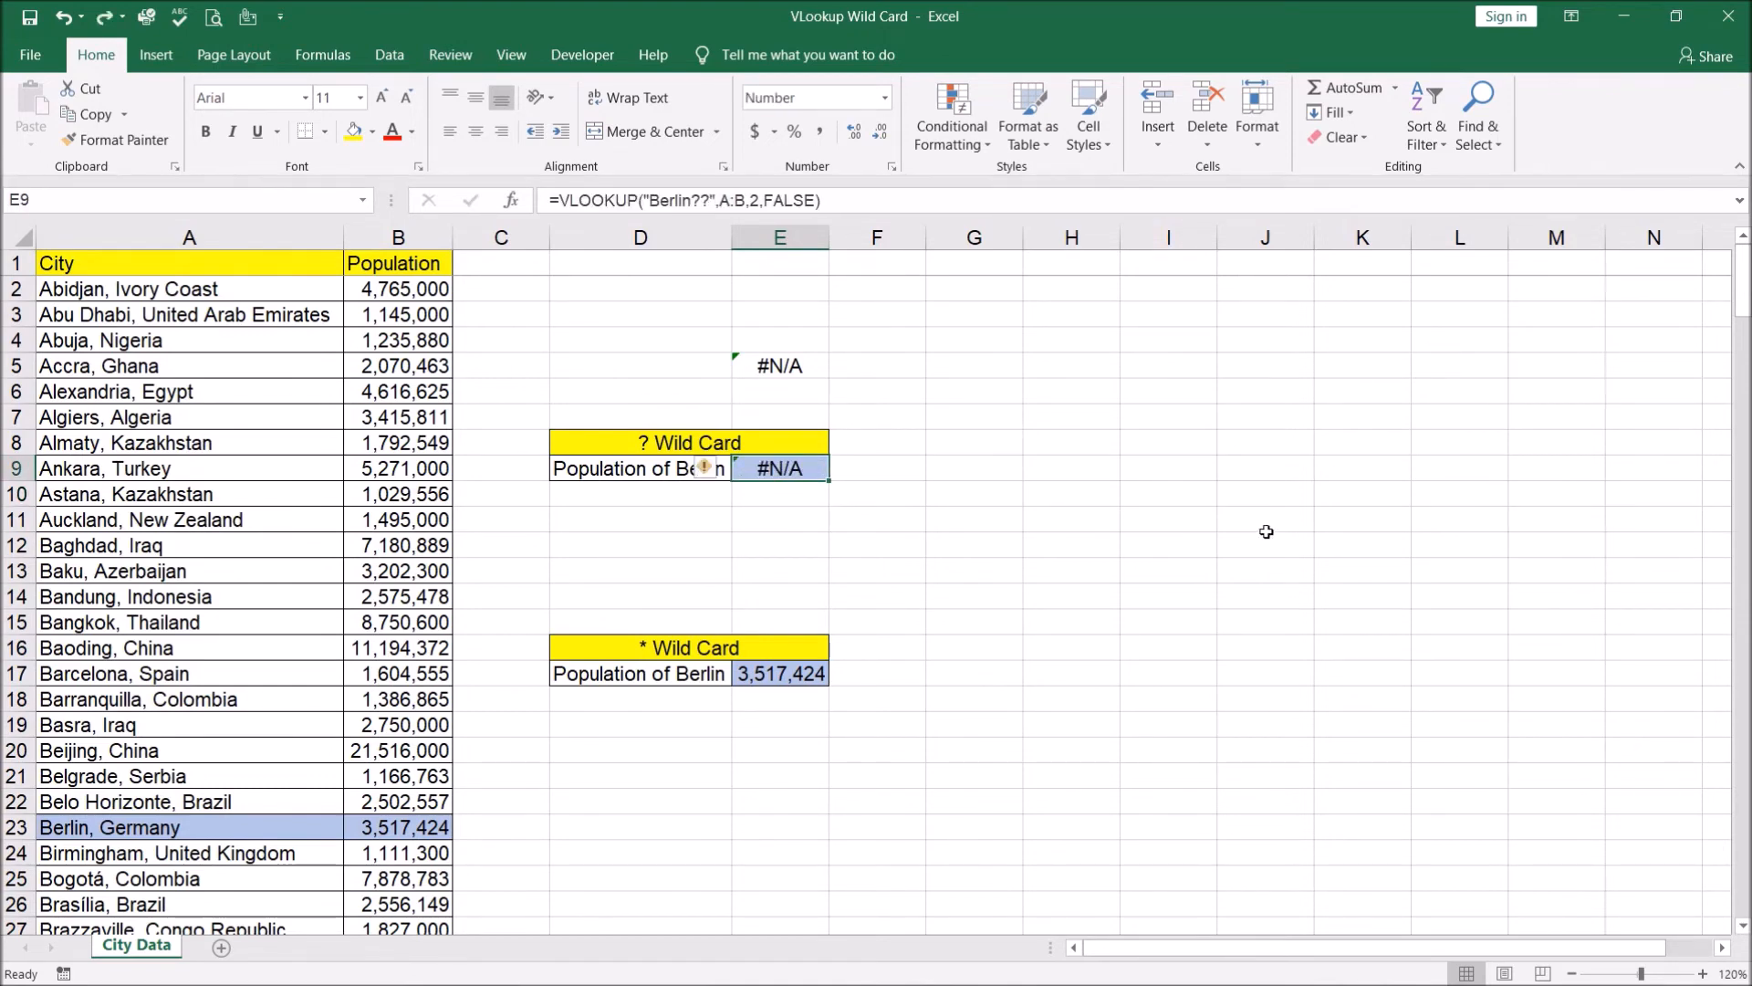
- Change the lookup value in the E9 formula to "Berlin??Germany"
left_click(641, 445)
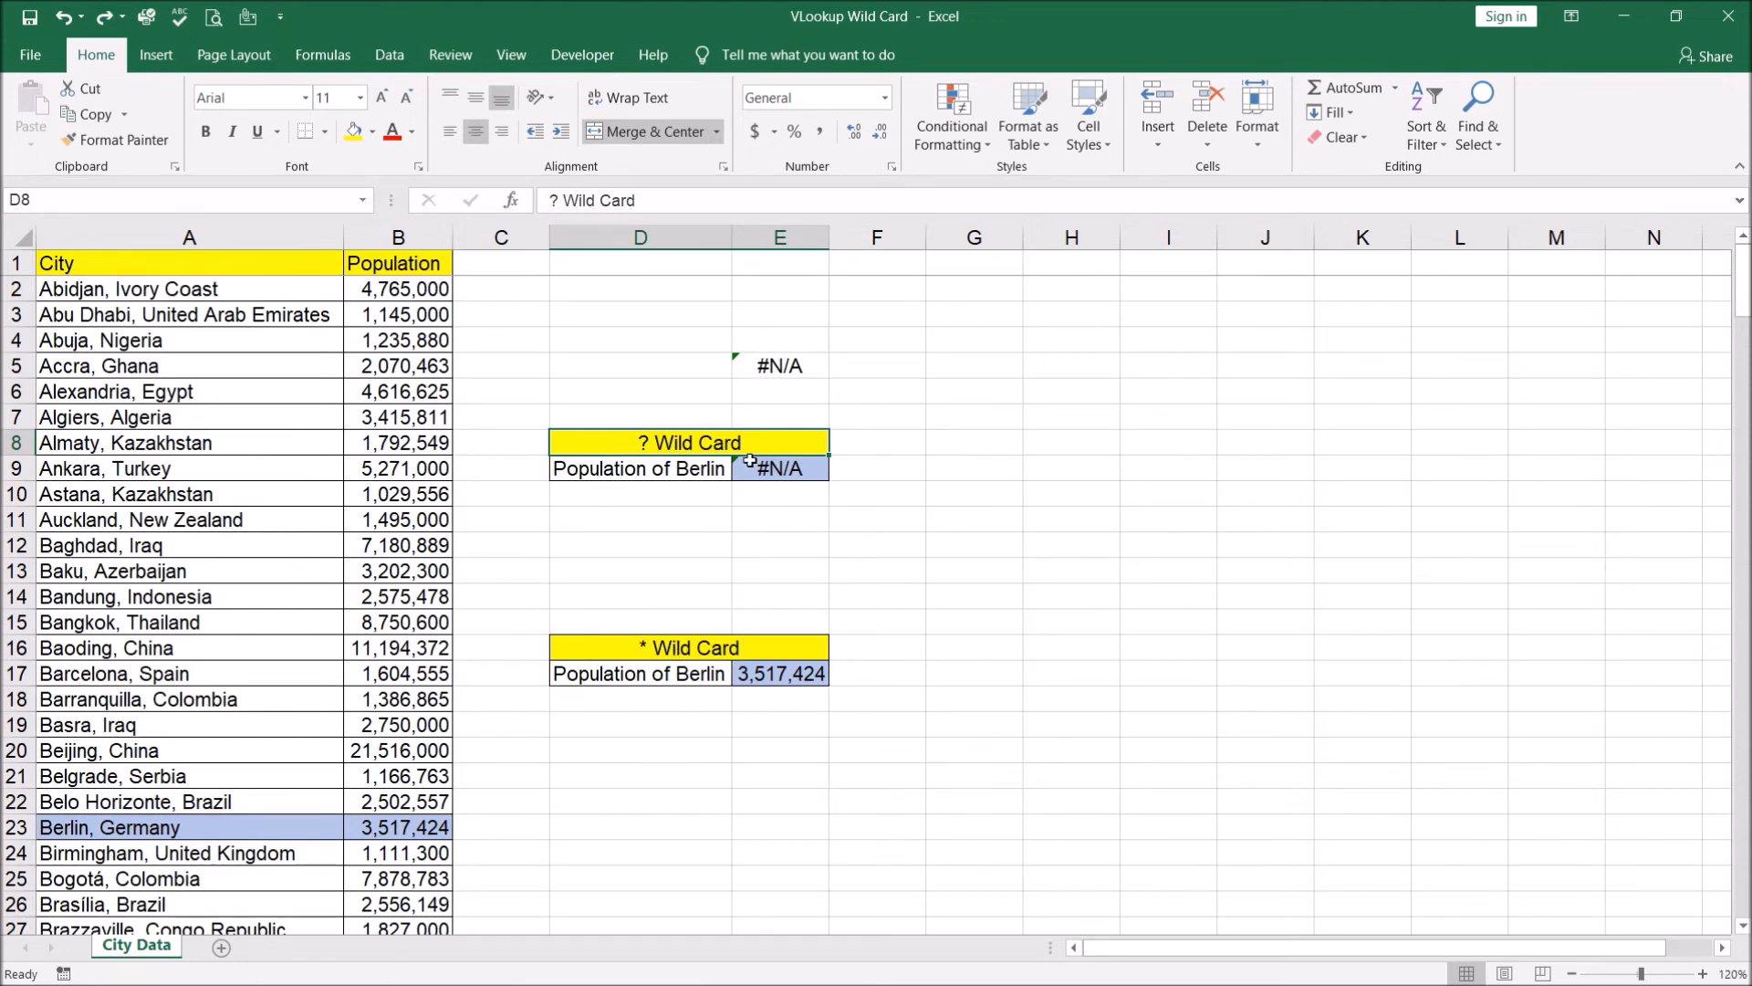
left_click(696, 465)
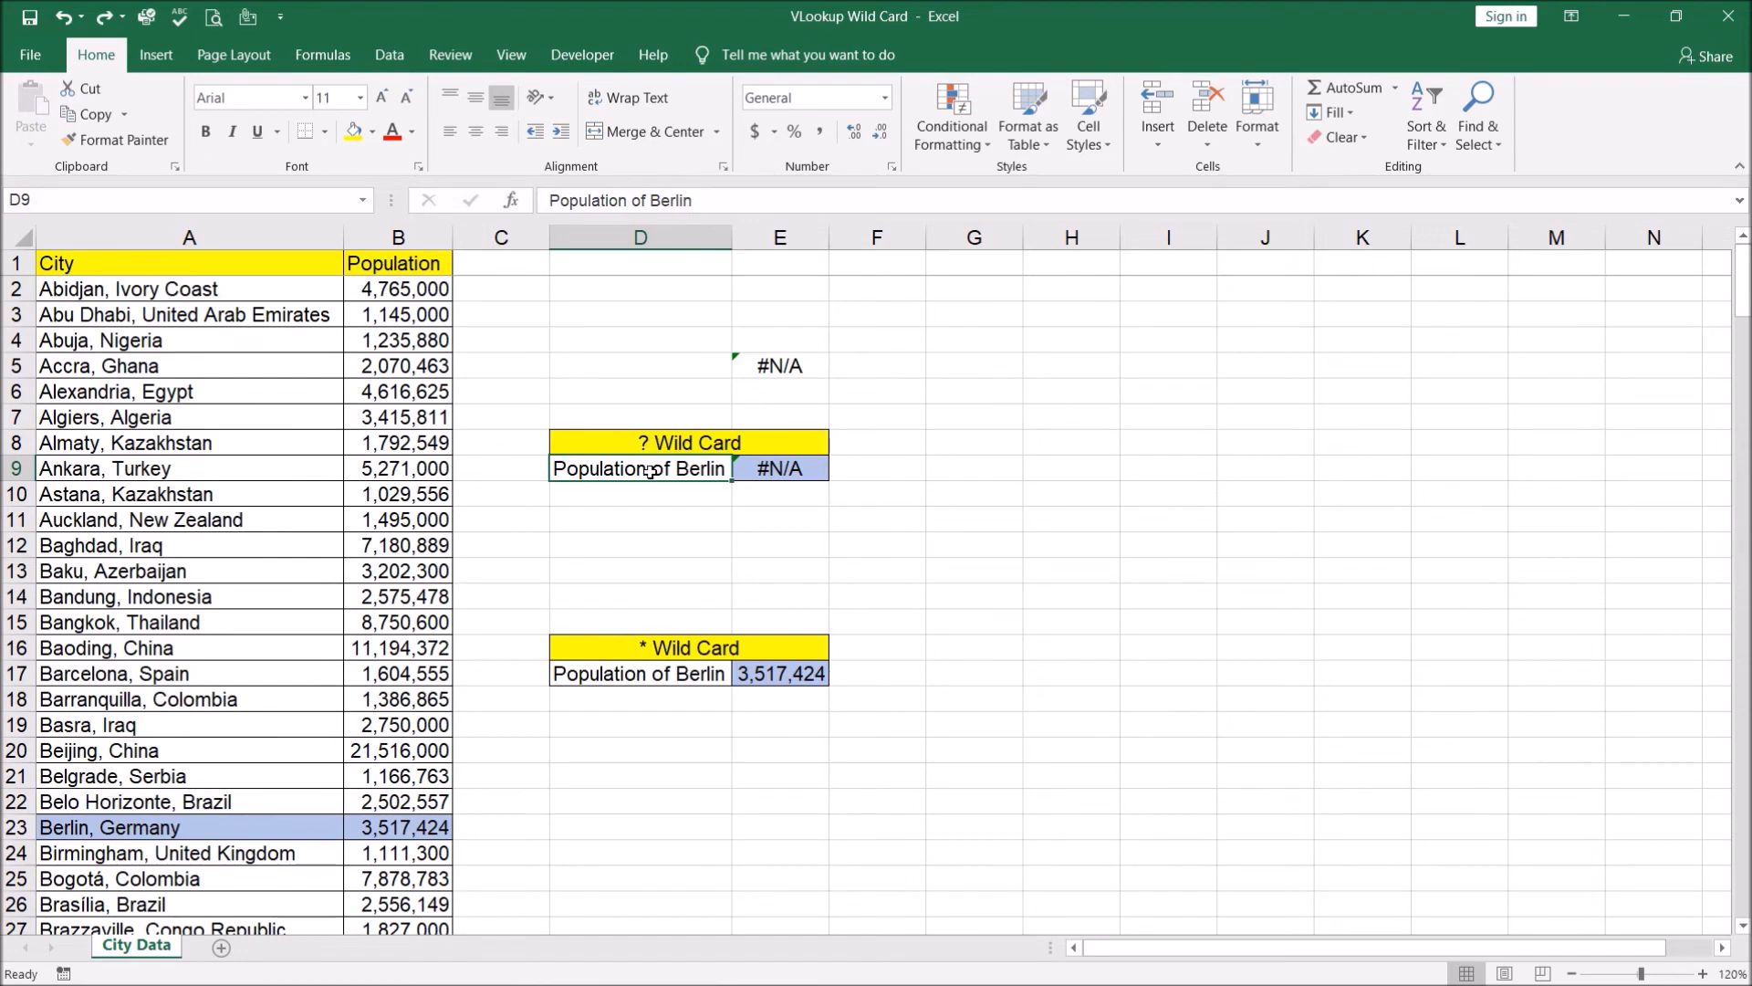
left_click(803, 472)
left_click(711, 199)
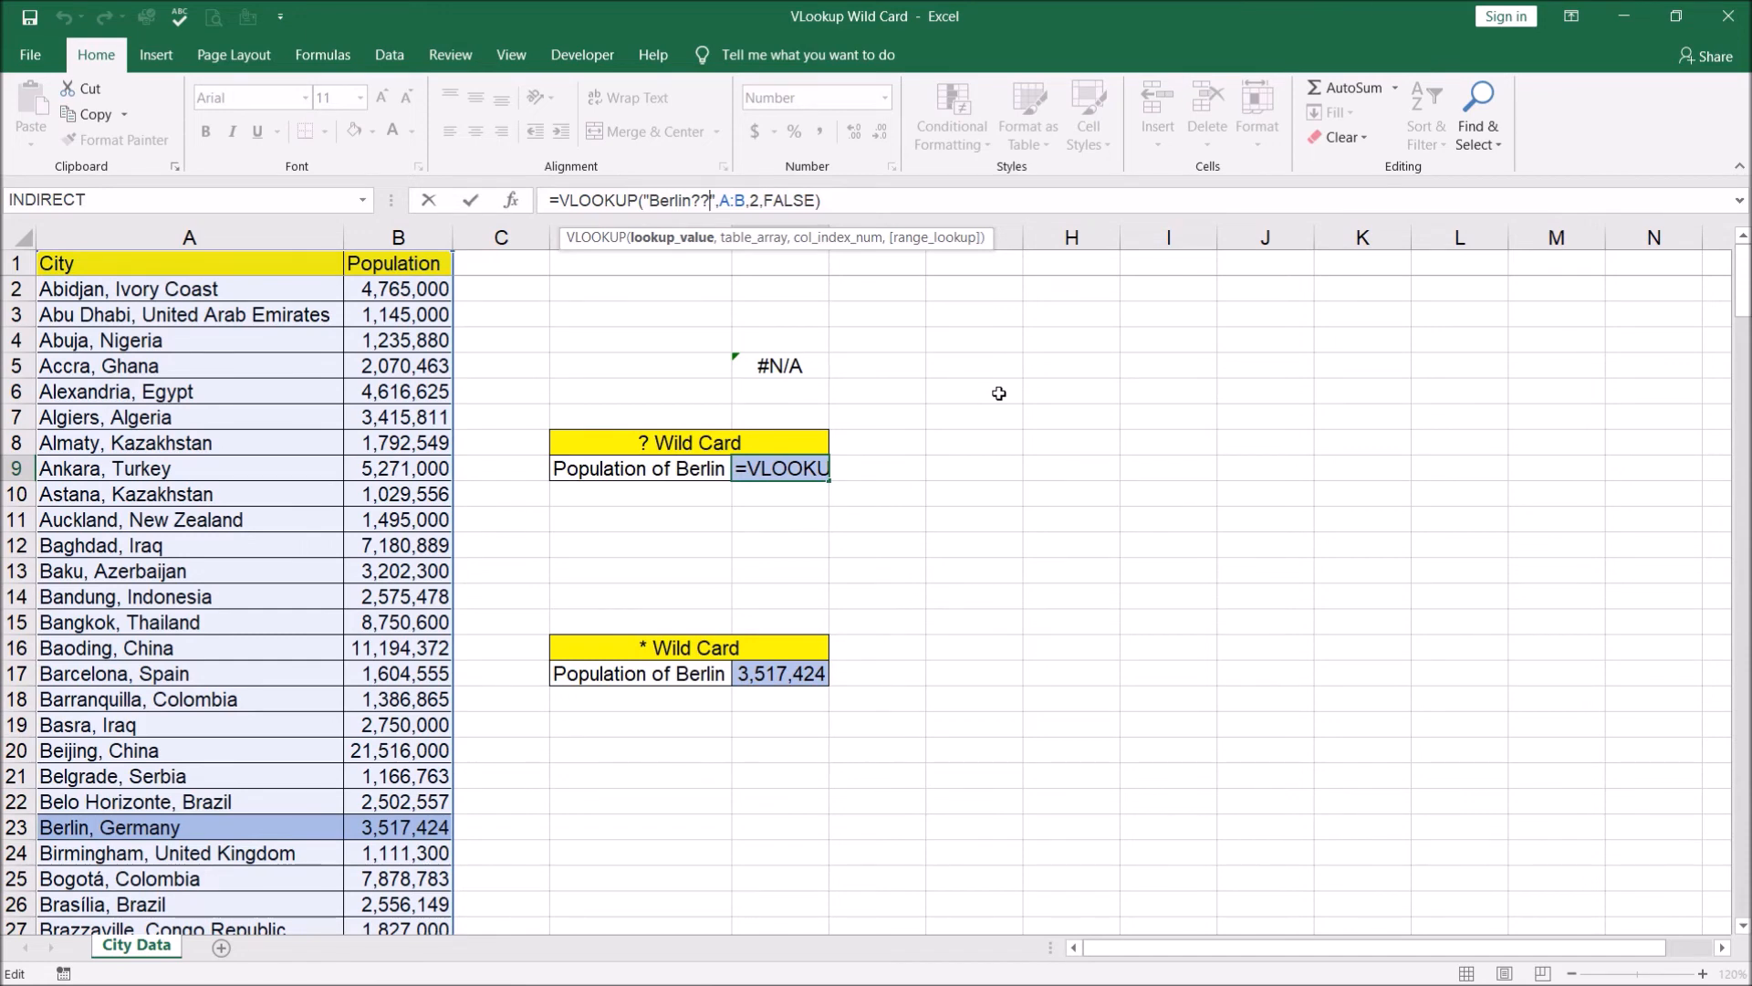
type("Germany")
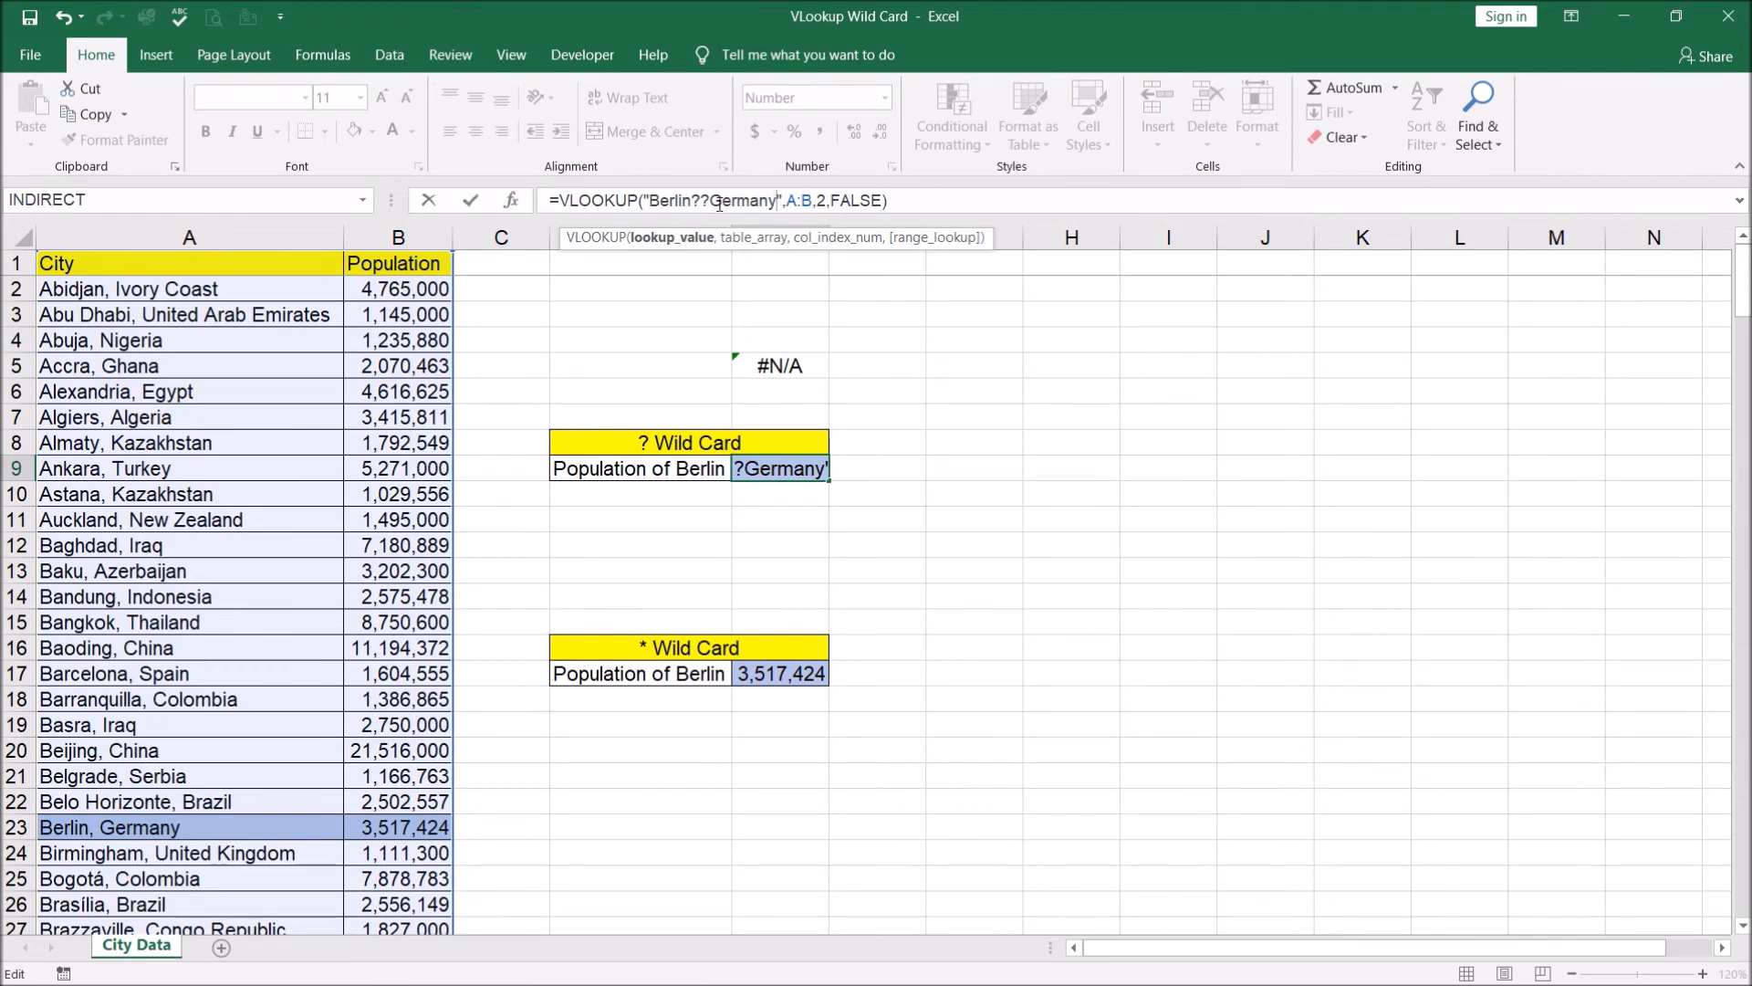
key("Return")
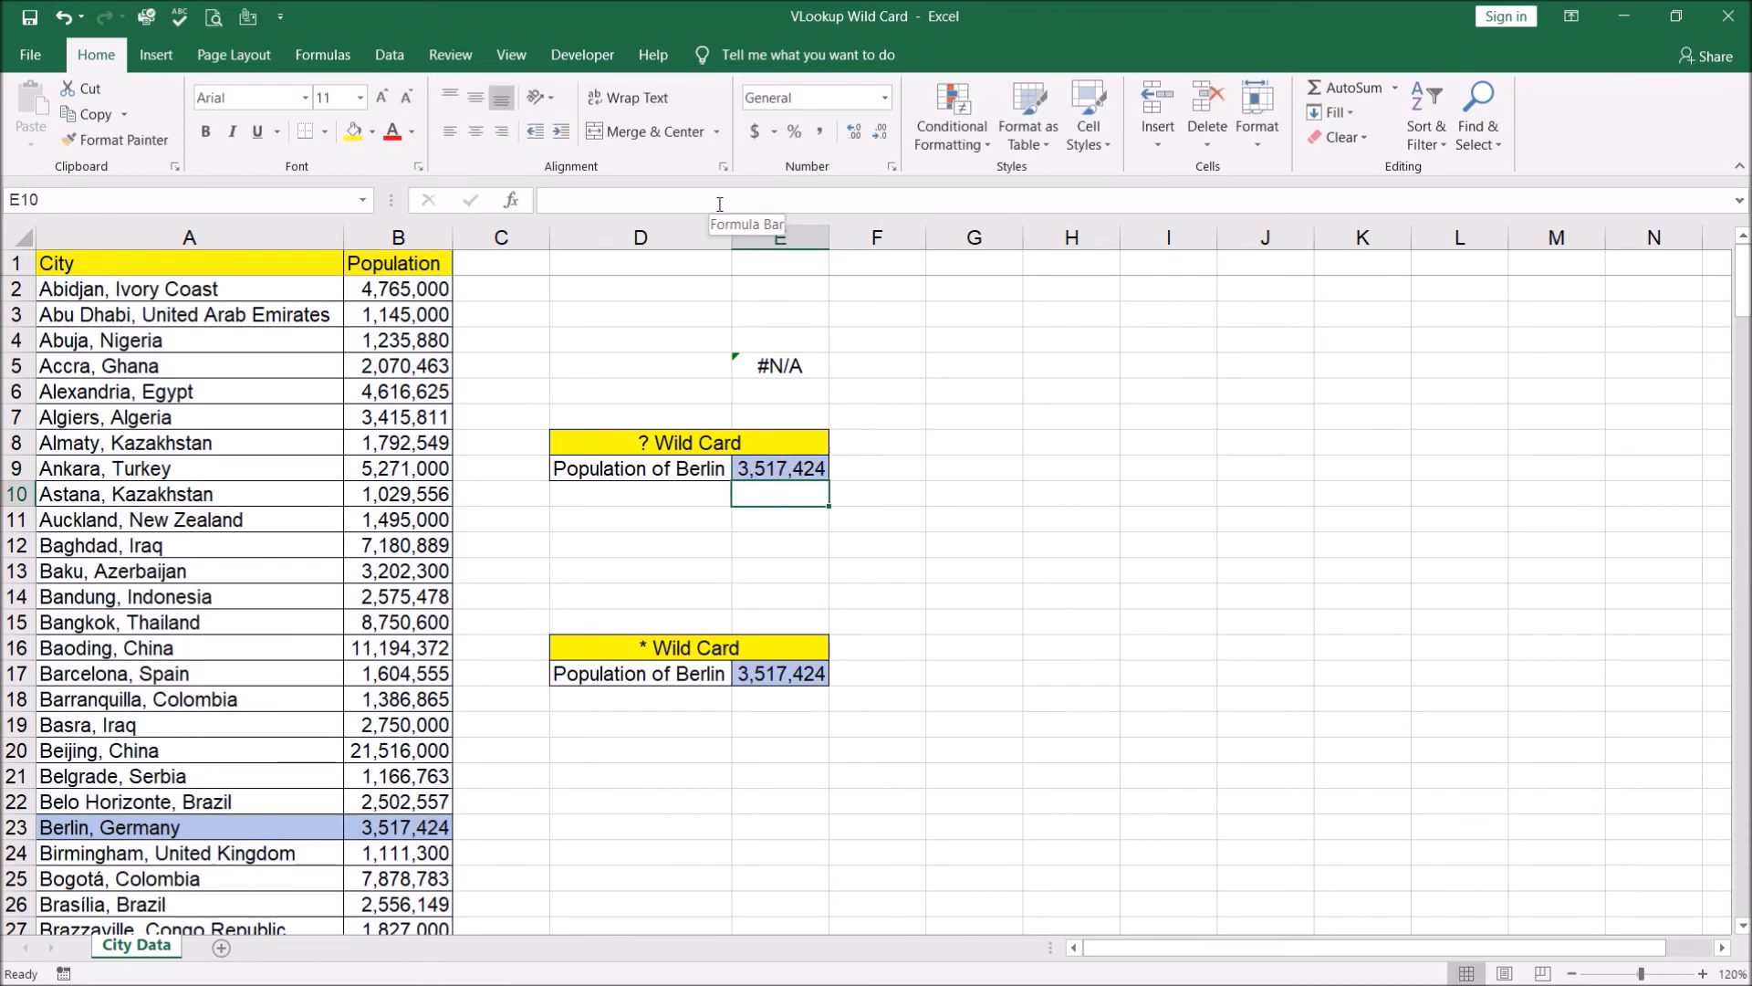
- Compare the * wildcard formula in E17 with the ? wildcard formula in E9
left_click(709, 680)
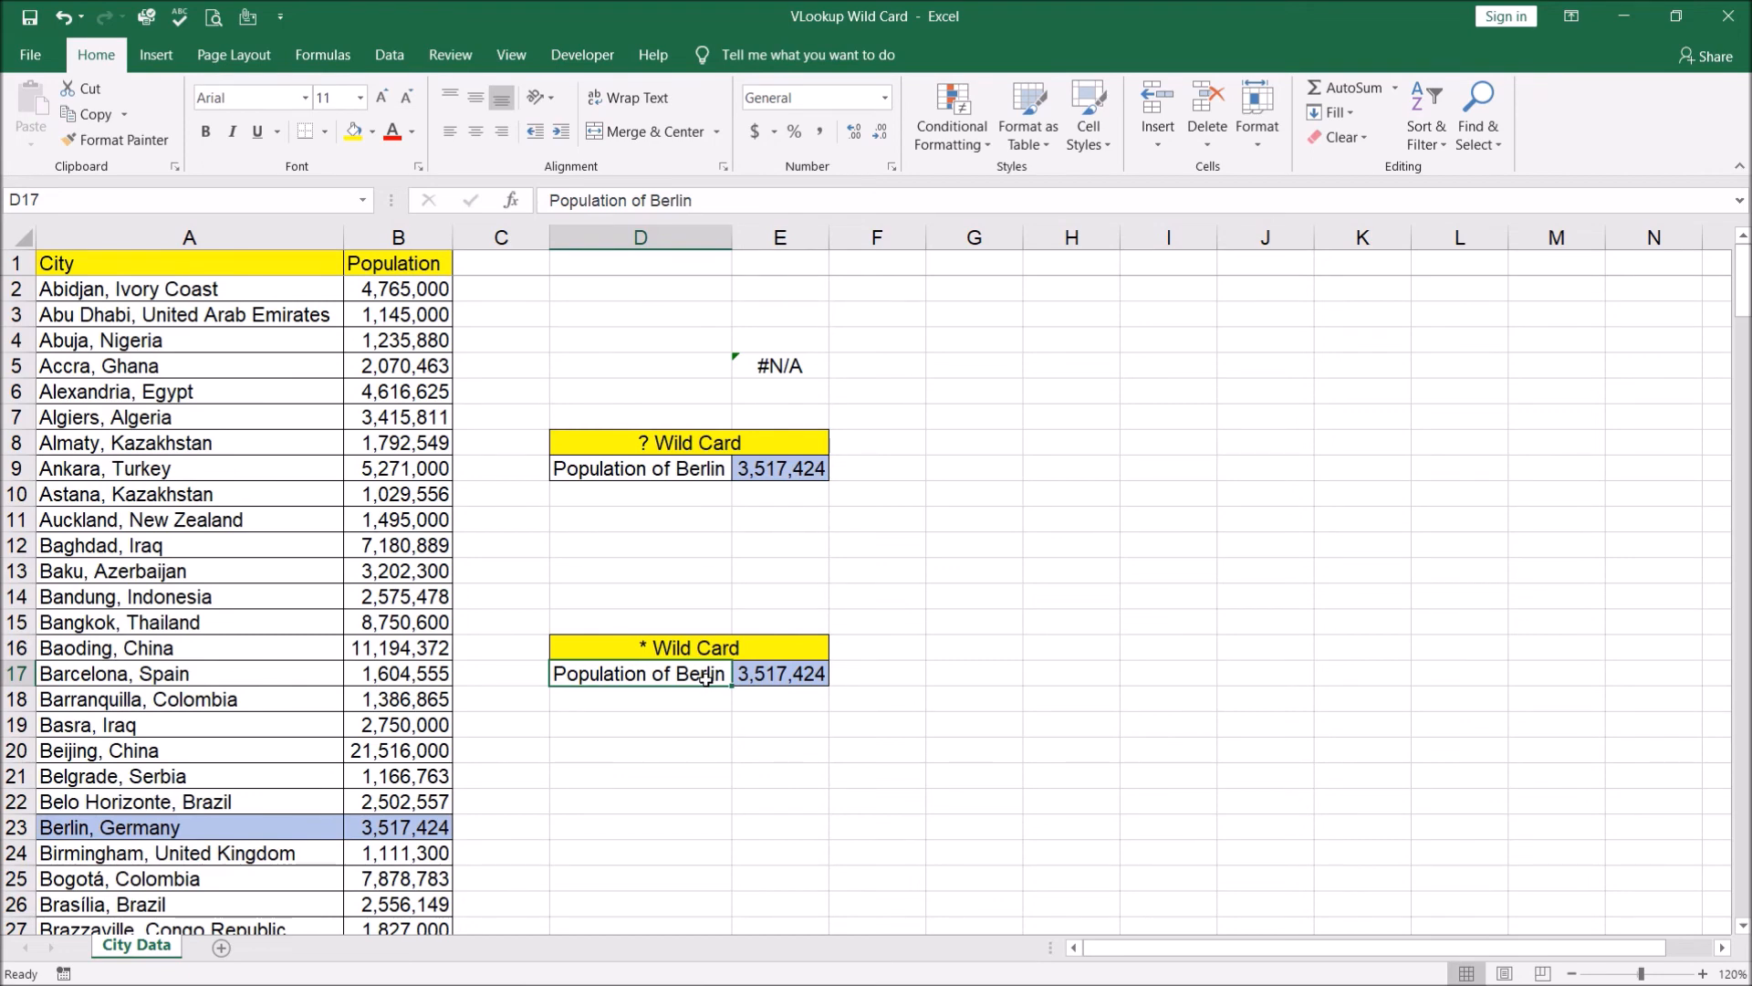
left_click(785, 673)
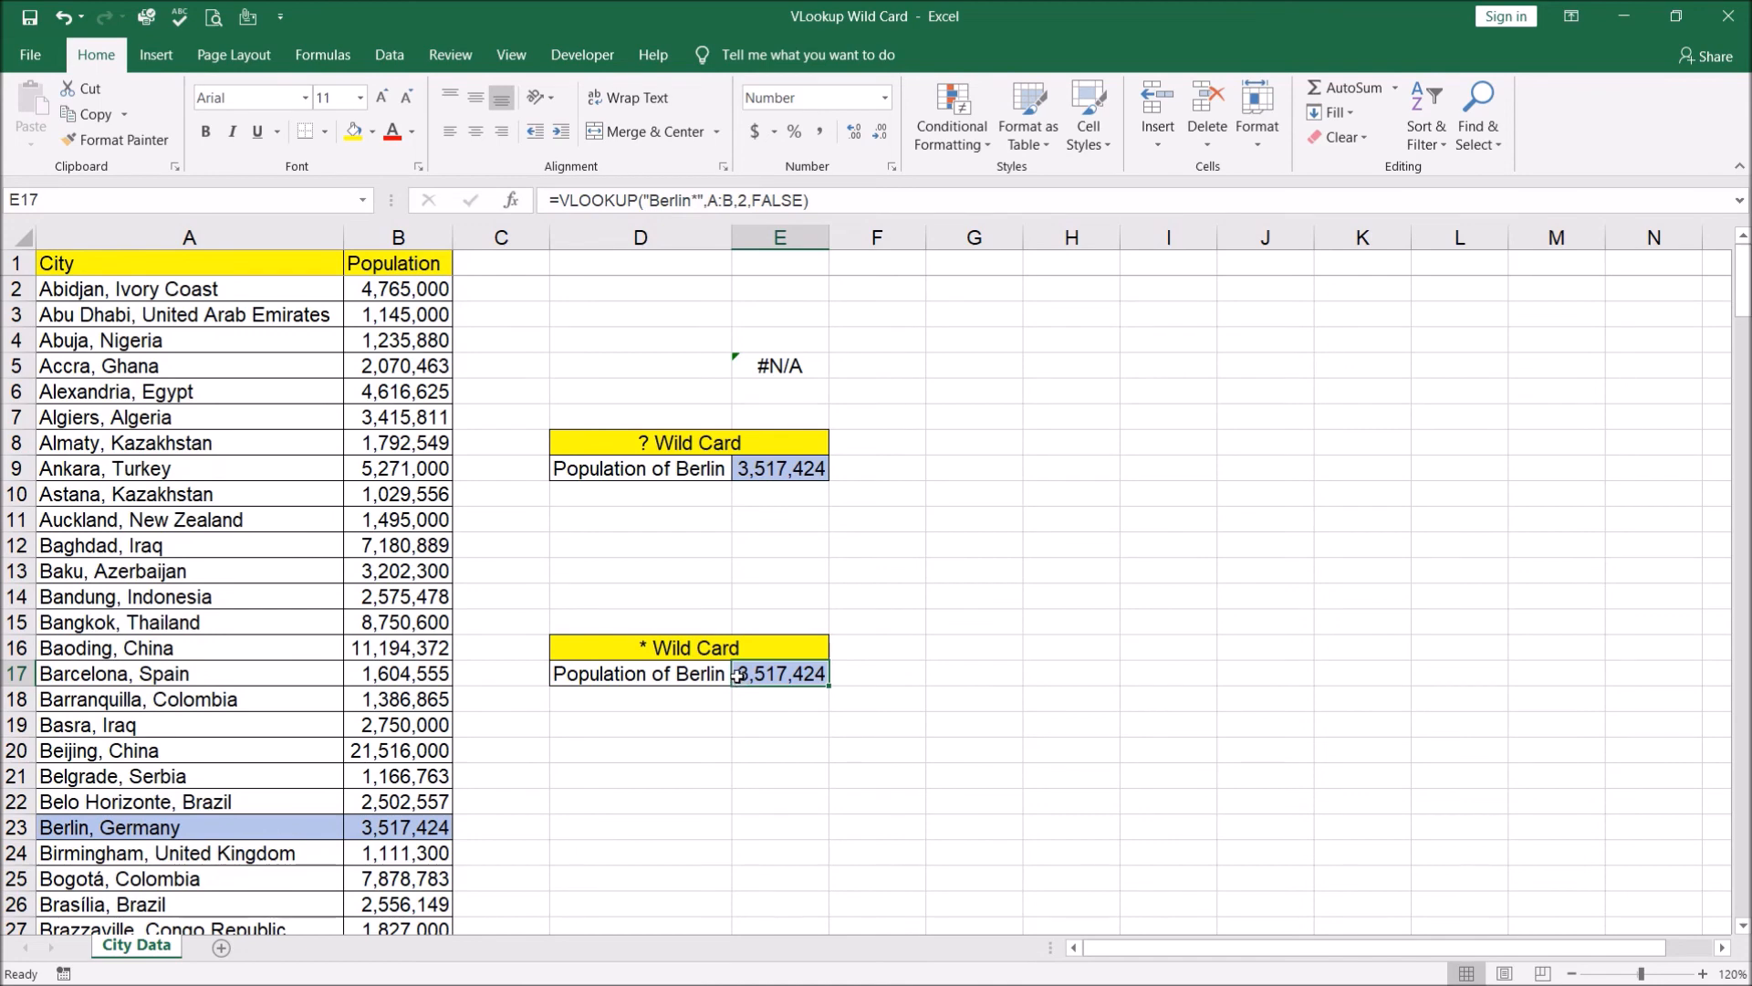
left_click(798, 468)
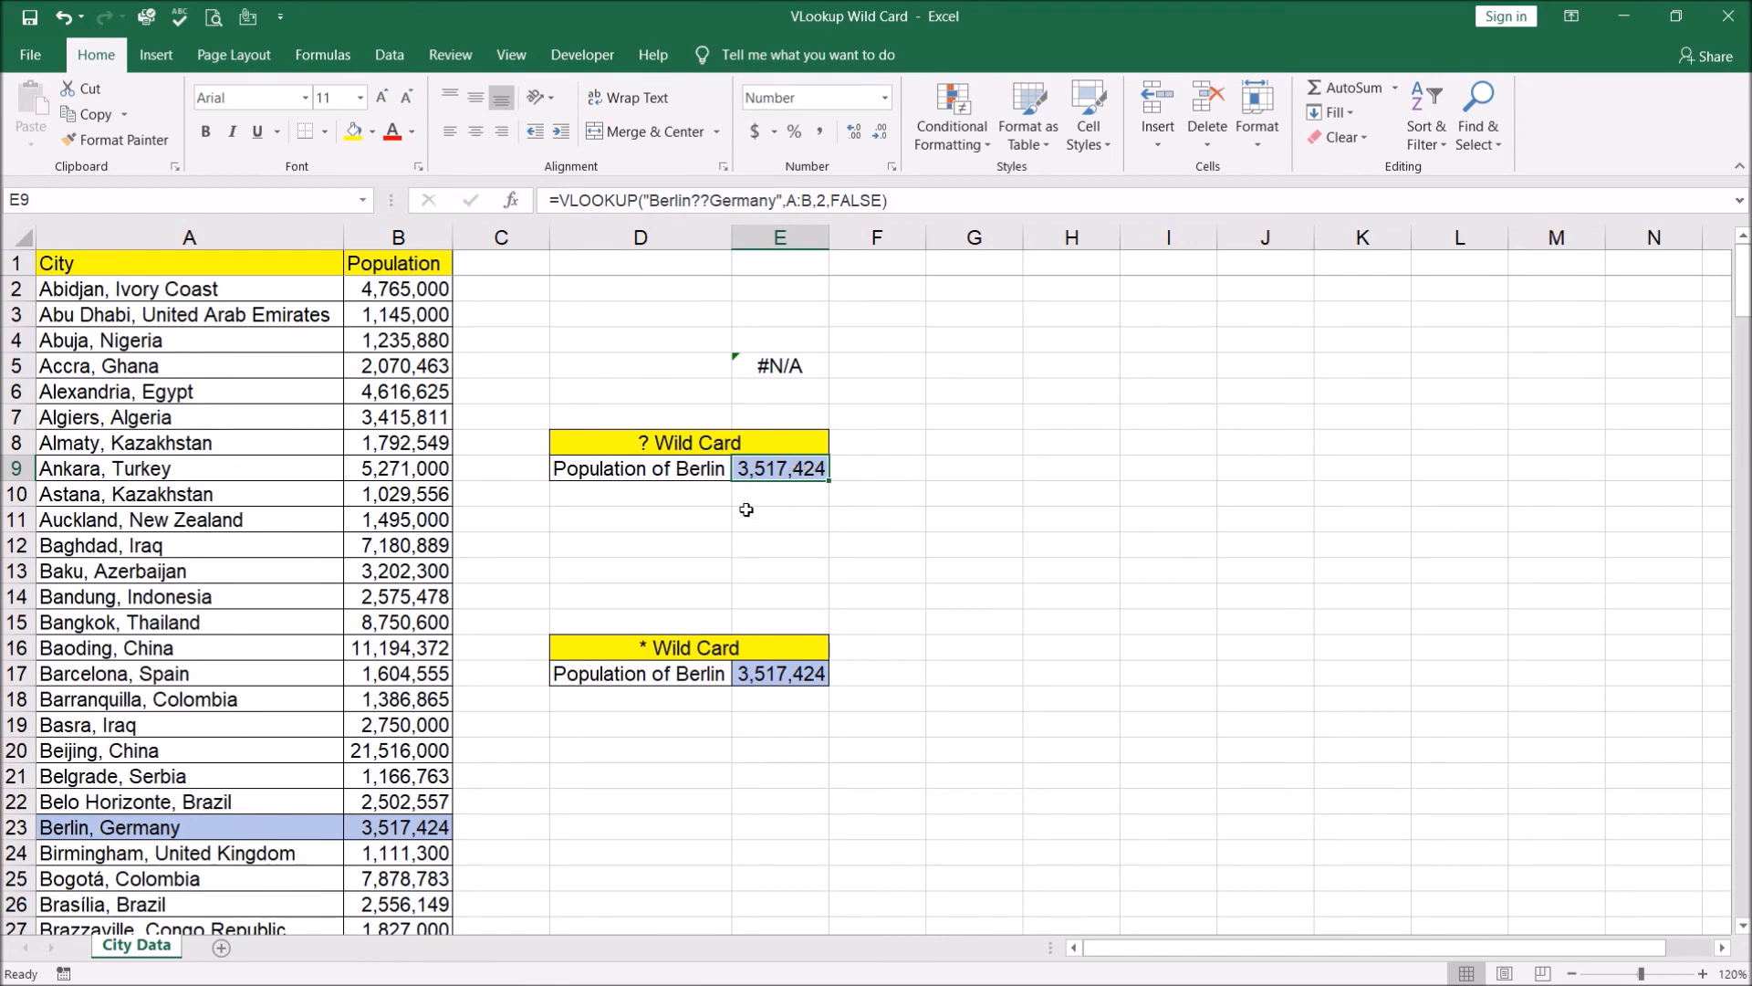
left_click(701, 447)
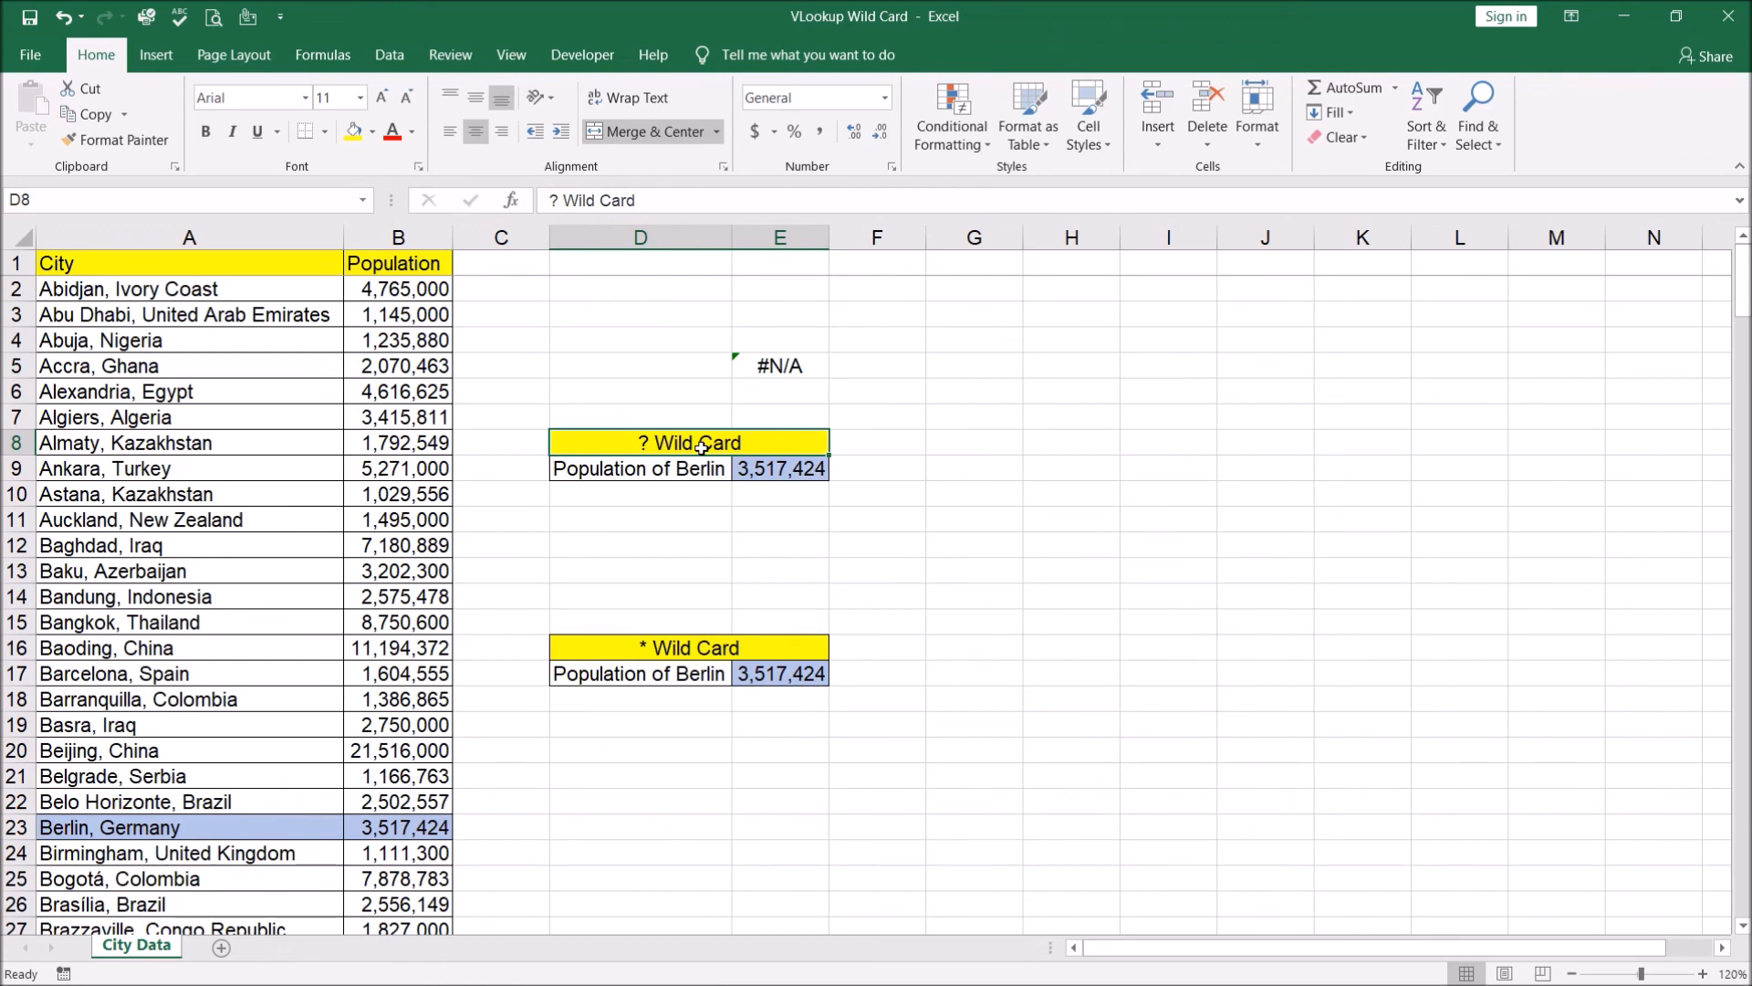
left_click(677, 646)
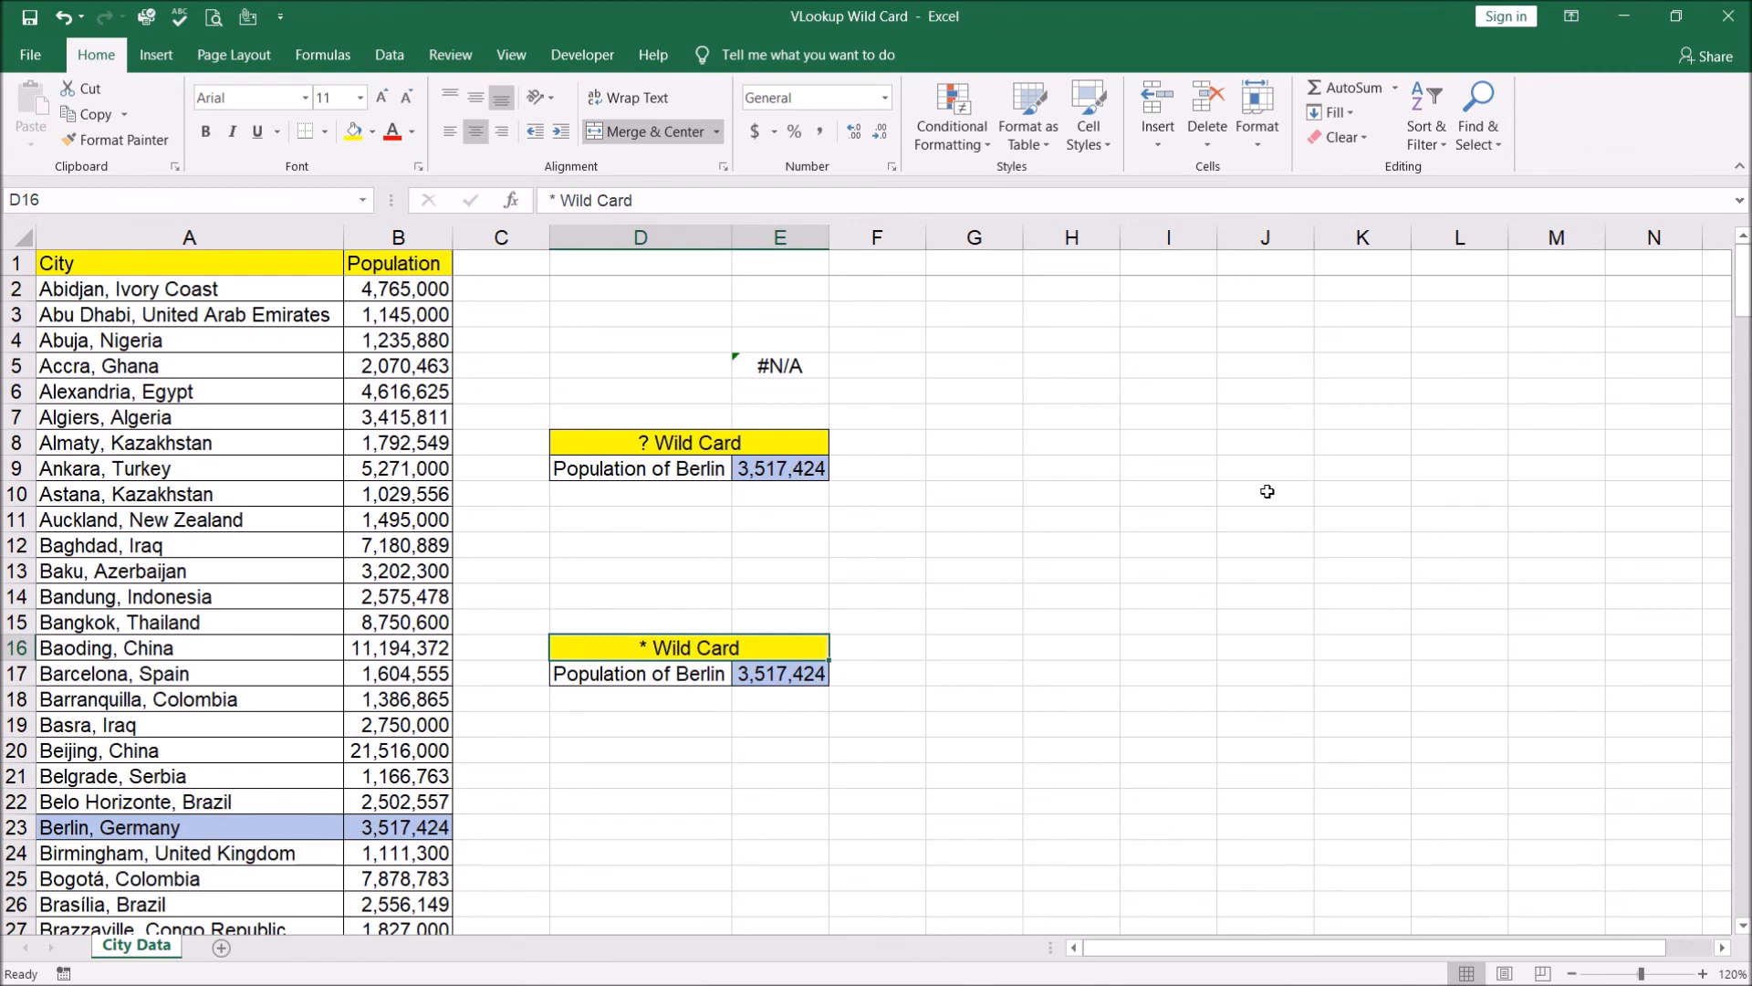